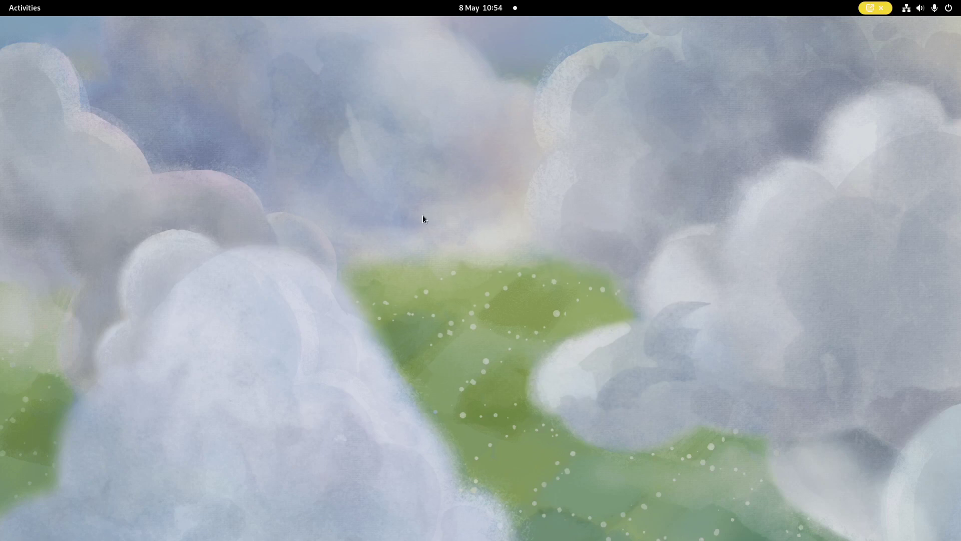
Launch Firefox by searching 'f' in the overview, then type 'gnome desk' into it
key("super")
type("f")
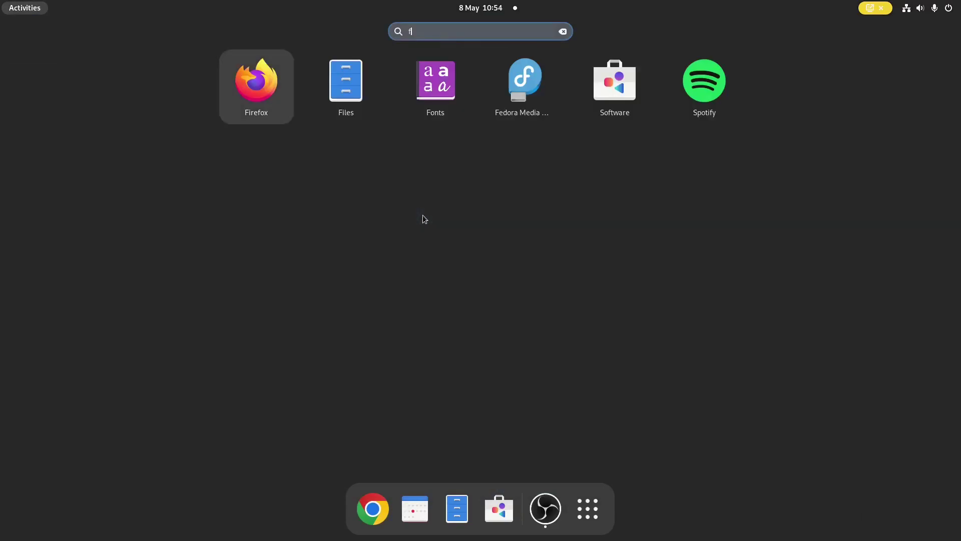
left_click(266, 81)
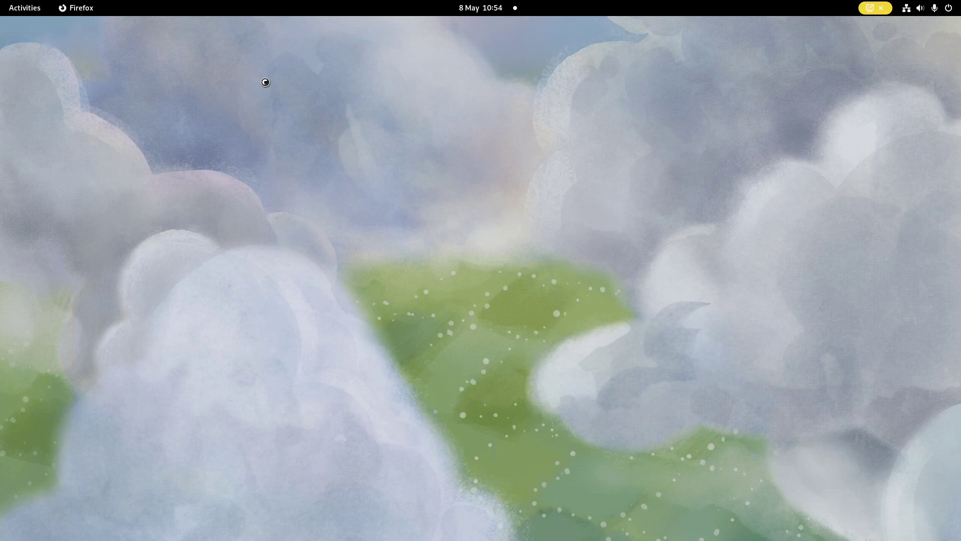
type("gnome desk")
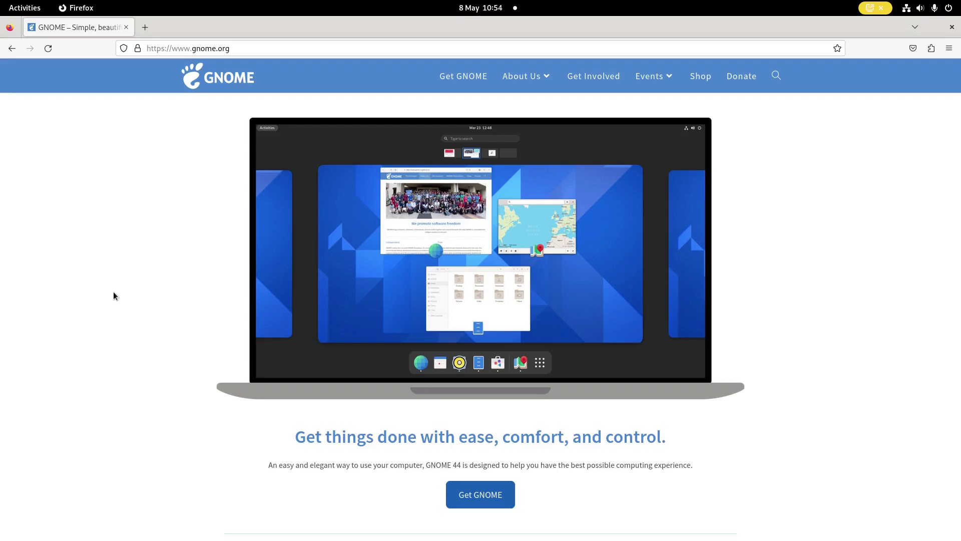
Scroll through the gnome.org pages and follow the footer's GNOME Apps link to apps.gnome.org
scroll(115, 296, "down", 5)
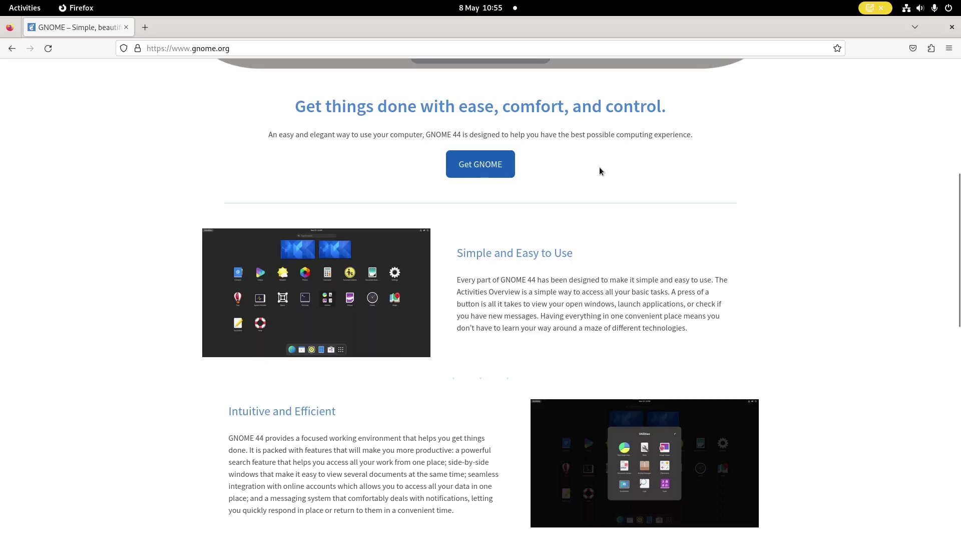
scroll(599, 167, "down", 8)
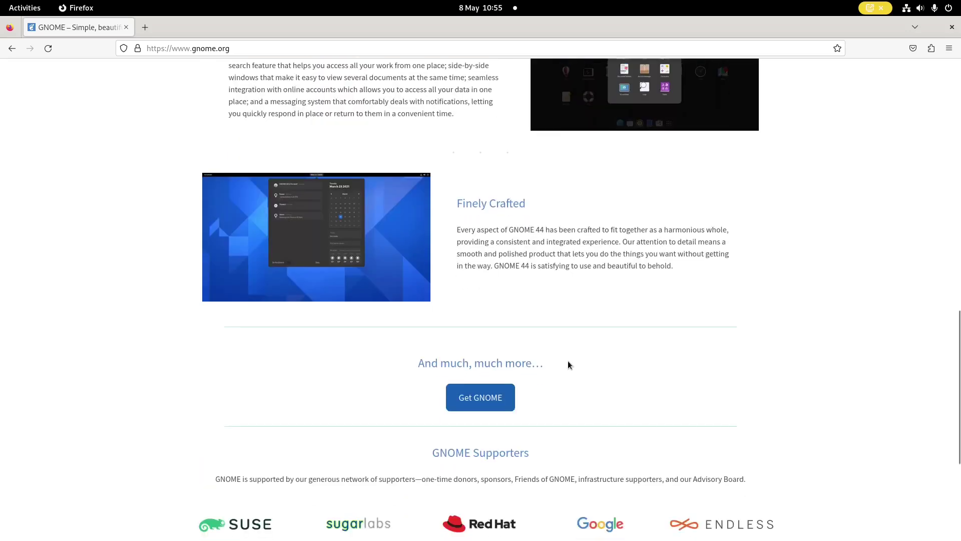
scroll(611, 206, "down", 4)
scroll(611, 206, "up", 5)
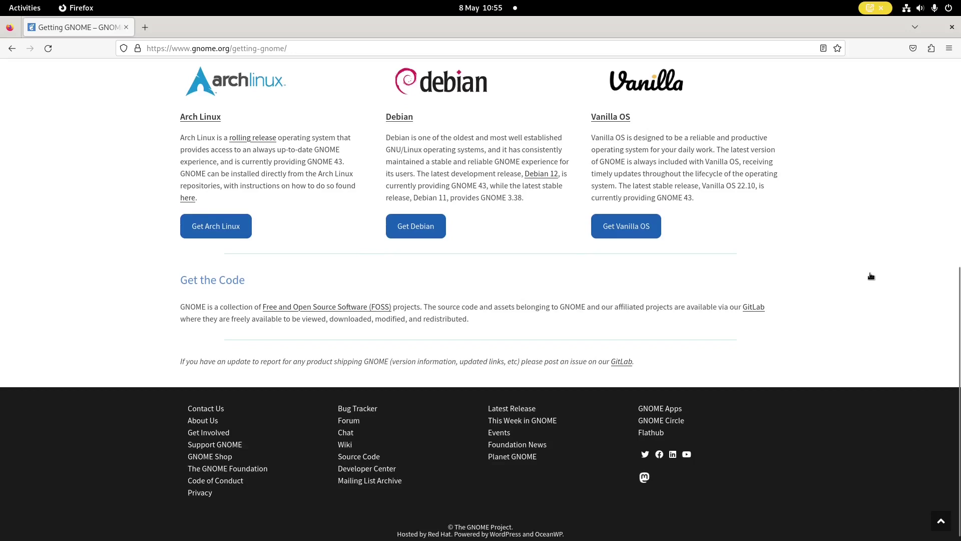
scroll(658, 438, "down", 1)
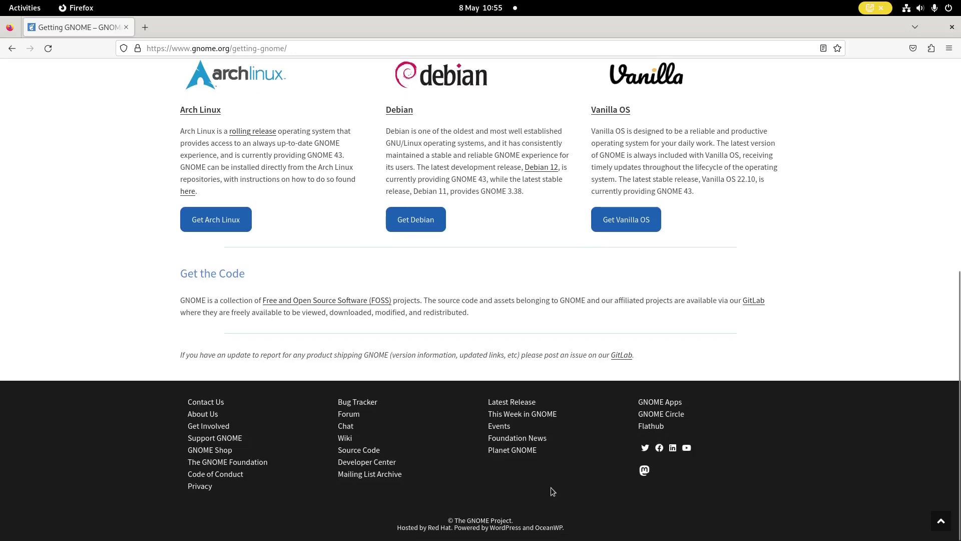
left_click(675, 406)
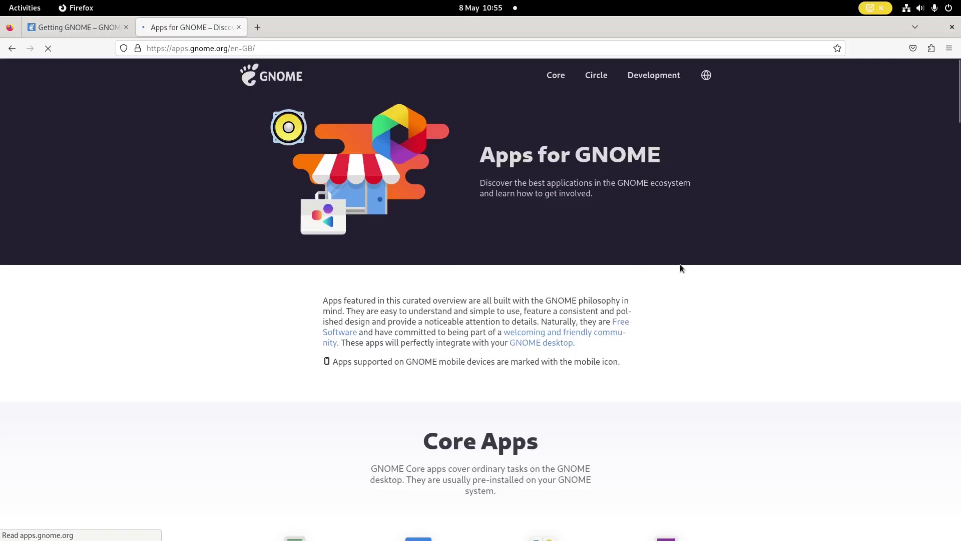
Scroll down through the Core, Circle and Development Tools app lists on apps.gnome.org, then back up
scroll(680, 268, "down", 5)
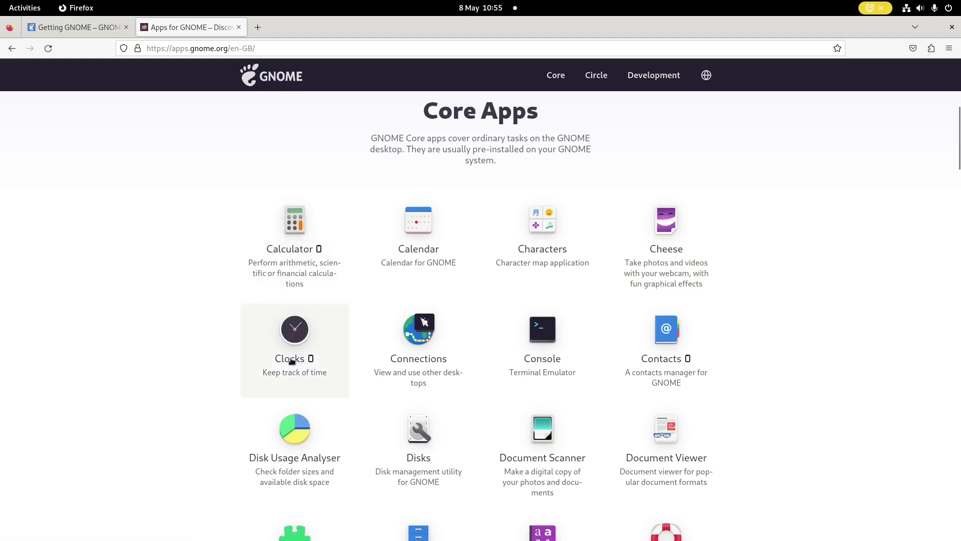
scroll(807, 315, "down", 2)
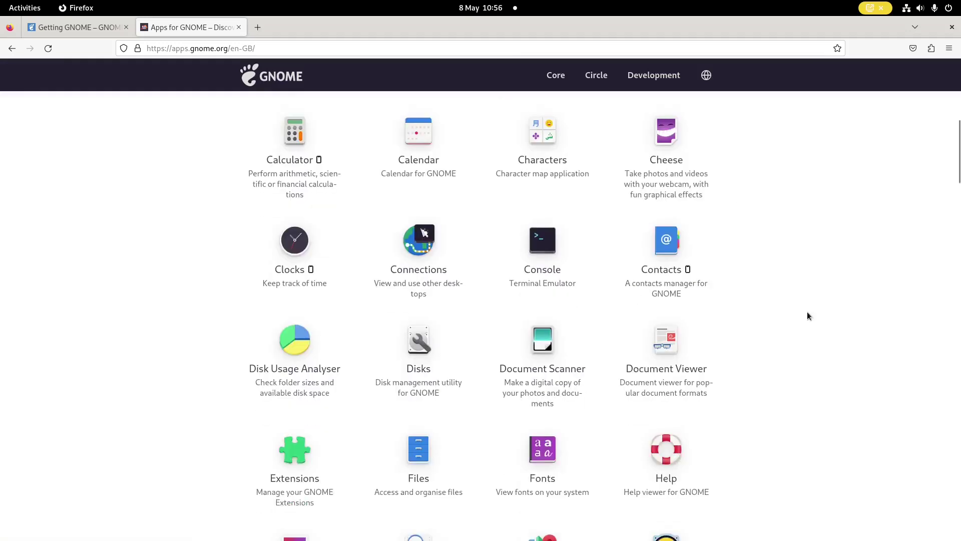
scroll(808, 315, "down", 1)
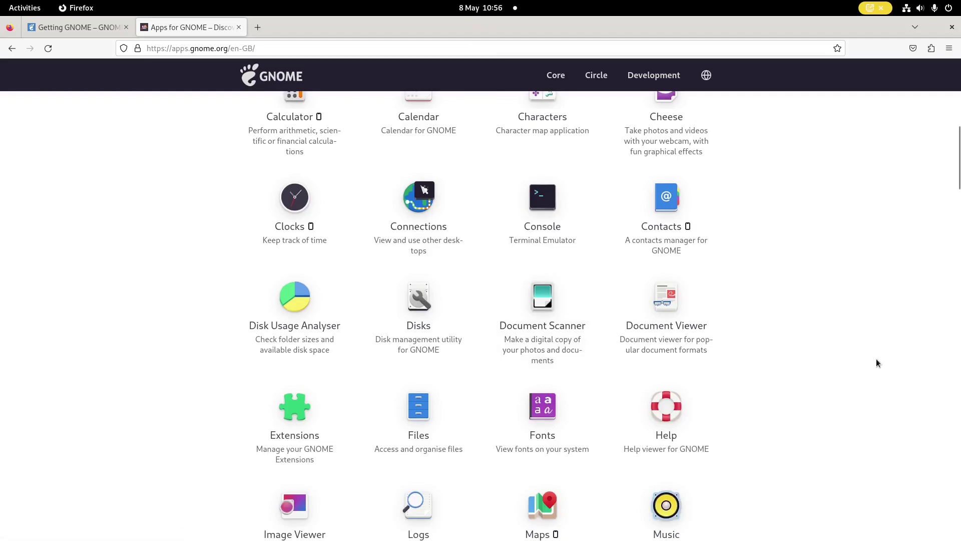
scroll(876, 363, "down", 3)
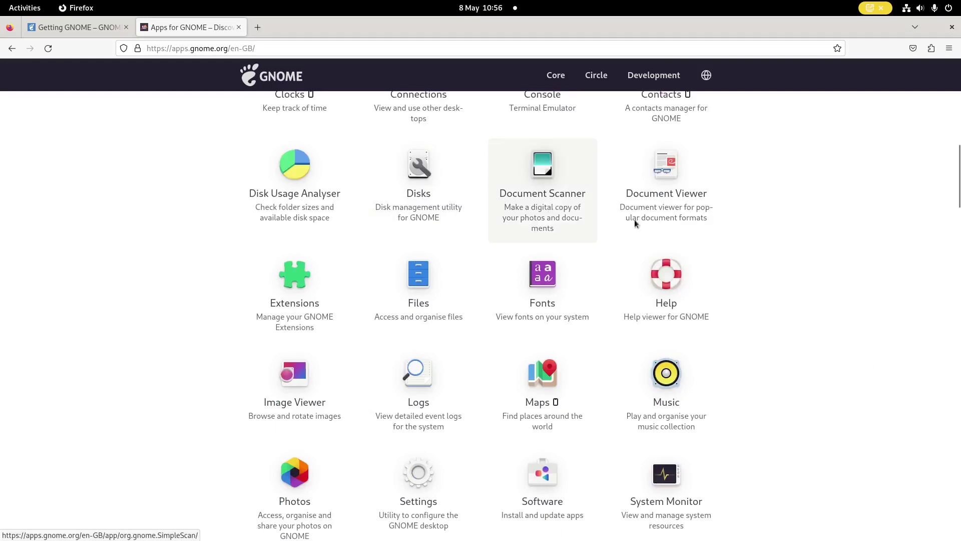
scroll(848, 415, "down", 2)
scroll(847, 414, "down", 1)
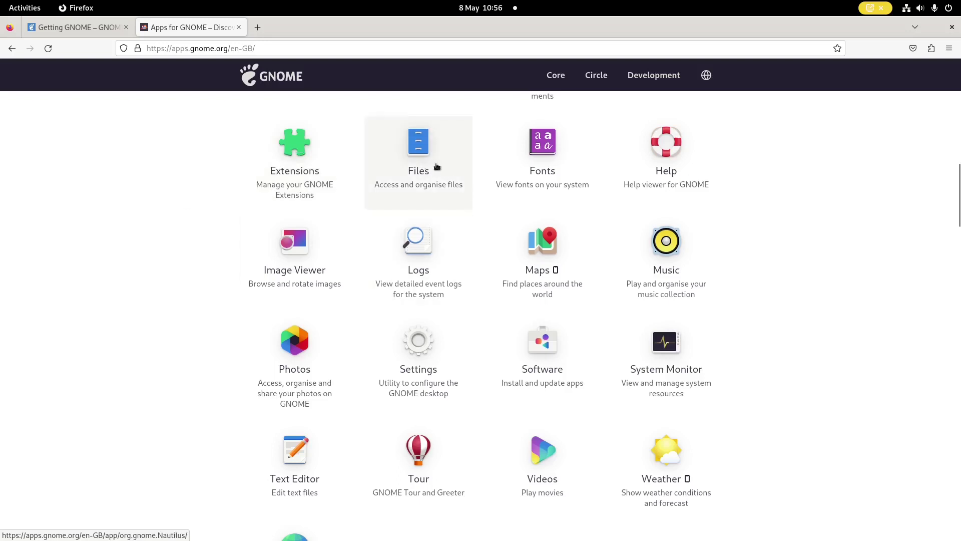
scroll(856, 192, "down", 3)
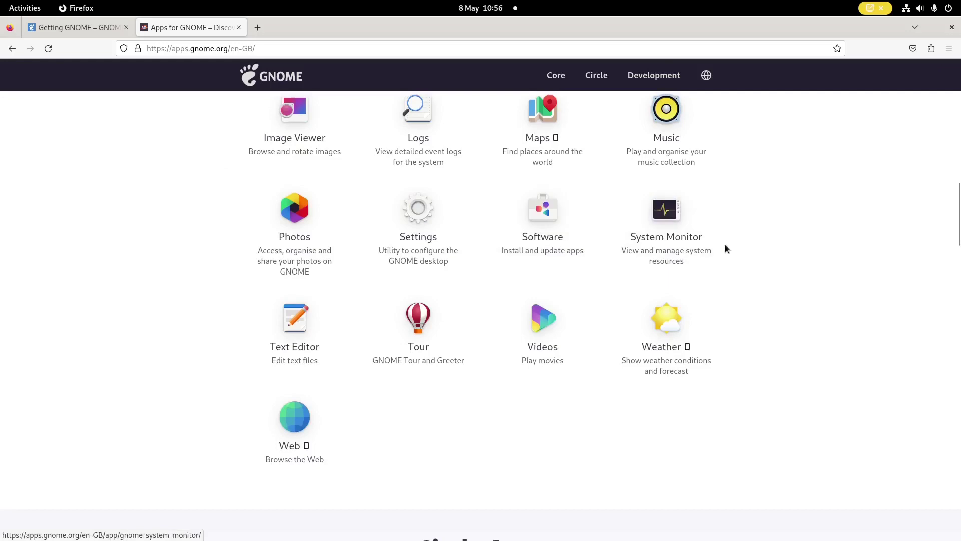
scroll(839, 356, "up", 3)
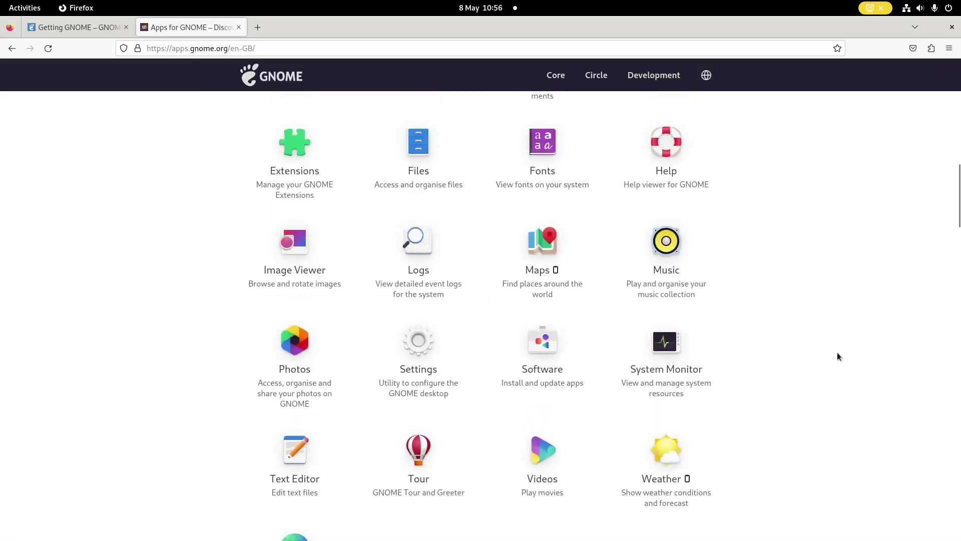
scroll(809, 339, "down", 6)
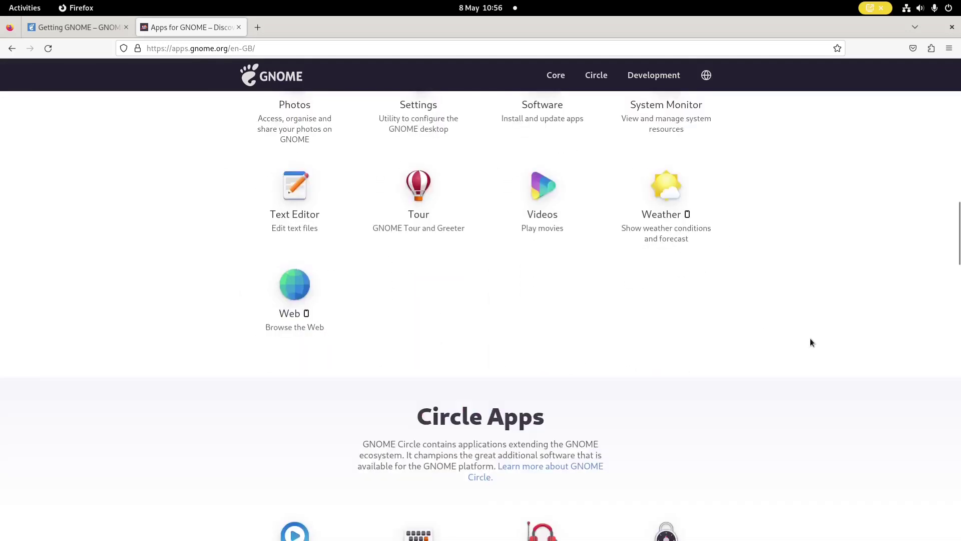
scroll(810, 336, "up", 15)
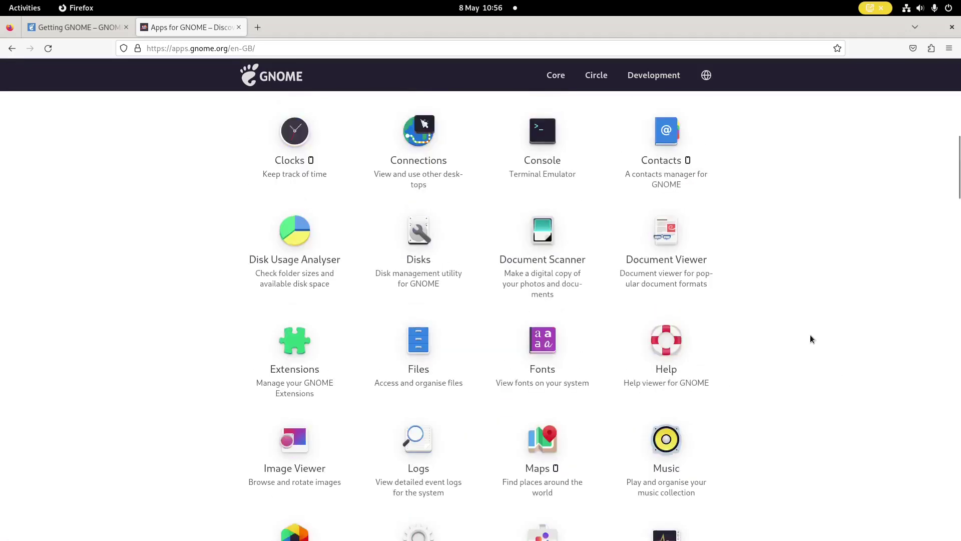
scroll(809, 338, "down", 6)
scroll(811, 339, "down", 16)
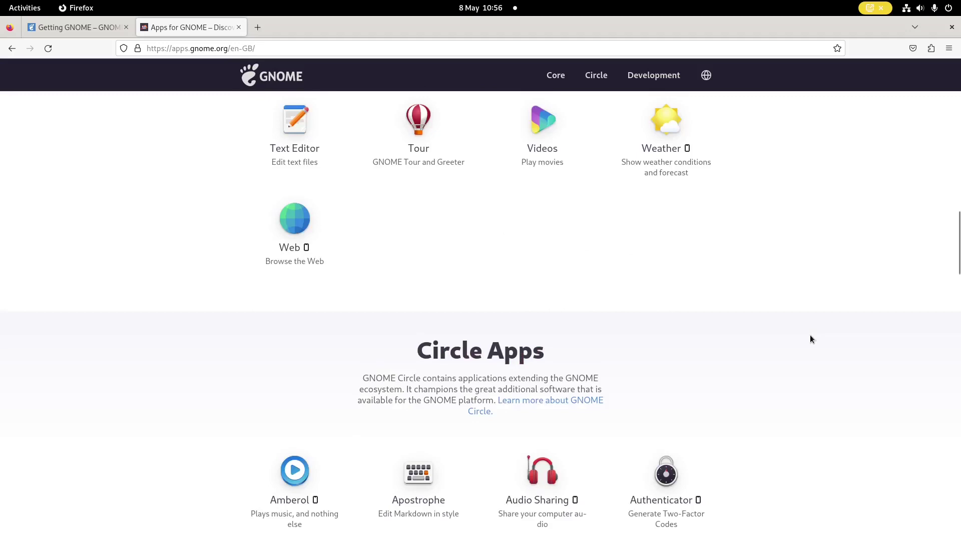
scroll(811, 339, "up", 2)
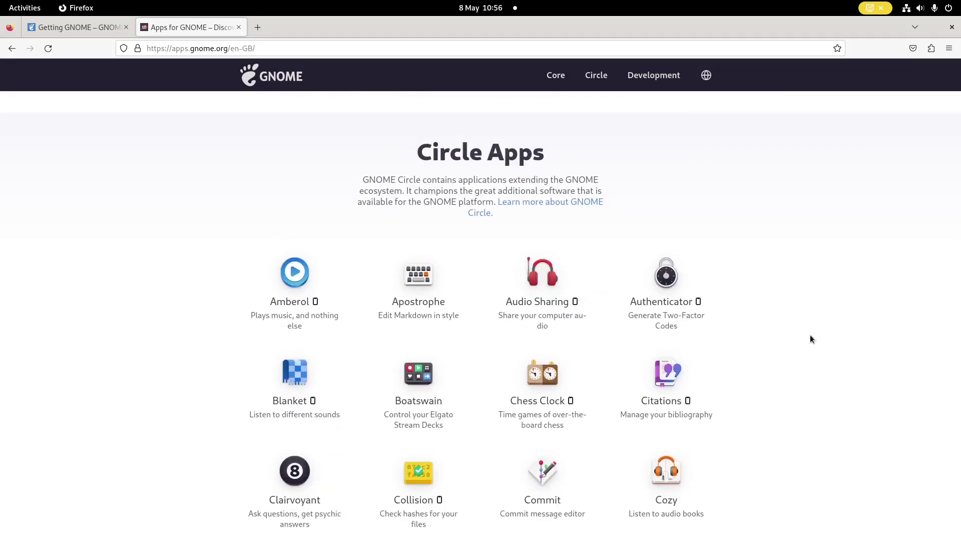
scroll(810, 339, "down", 10)
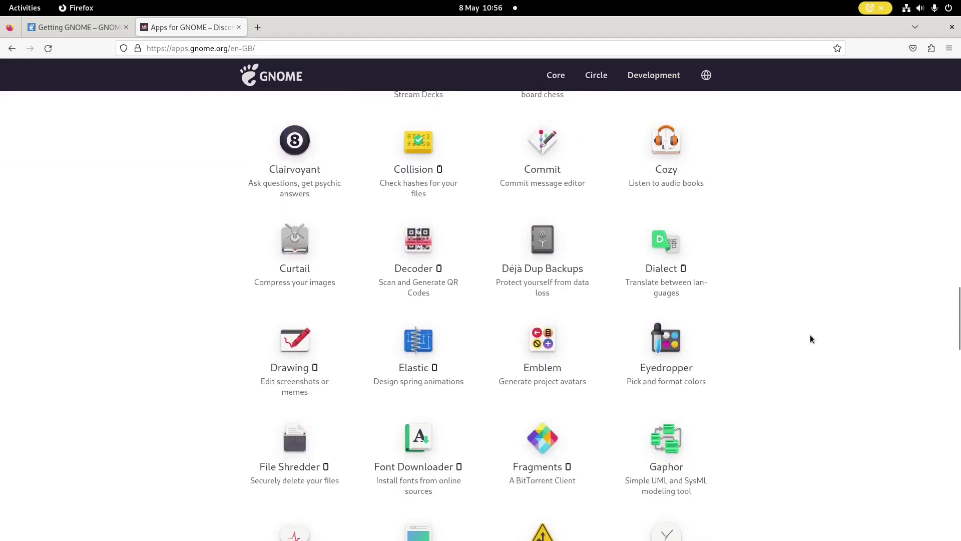
scroll(810, 335, "down", 7)
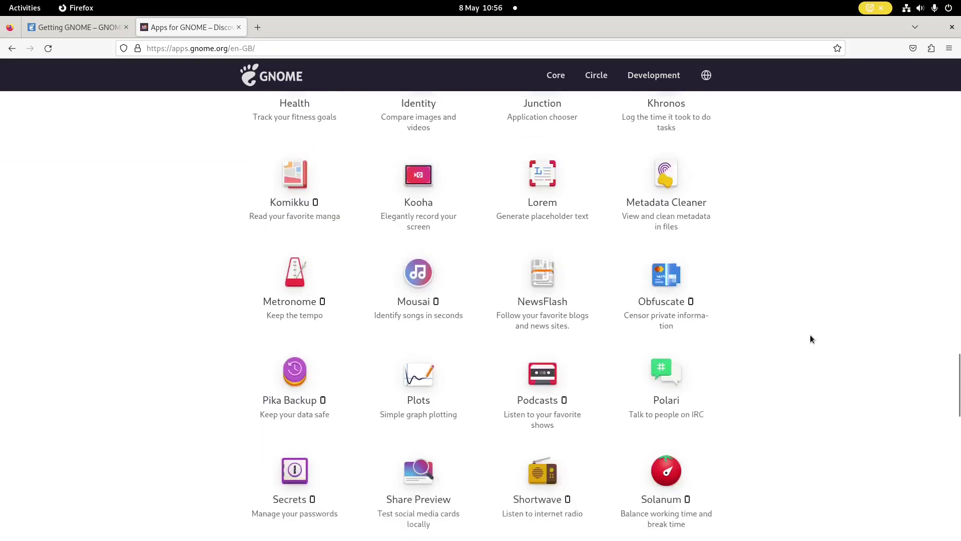
scroll(811, 335, "down", 12)
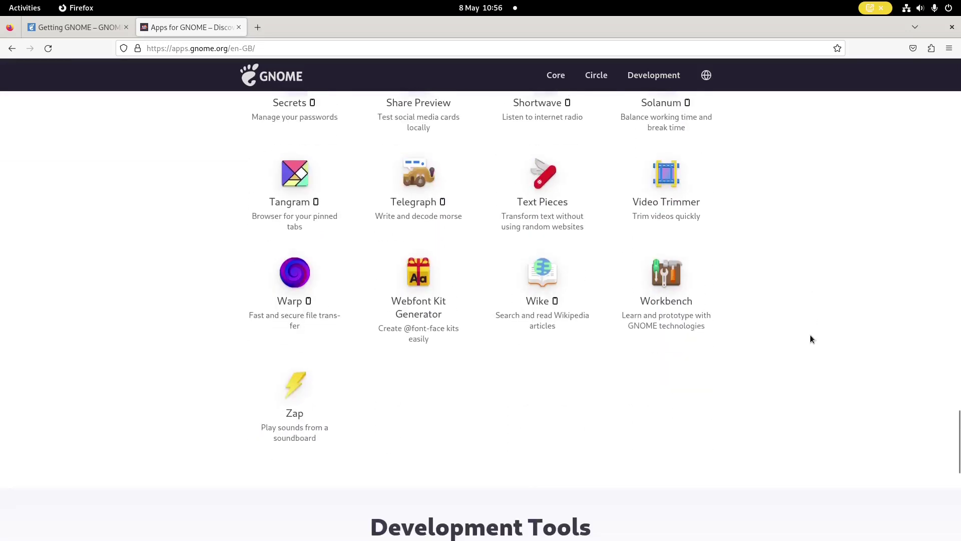
scroll(811, 339, "down", 3)
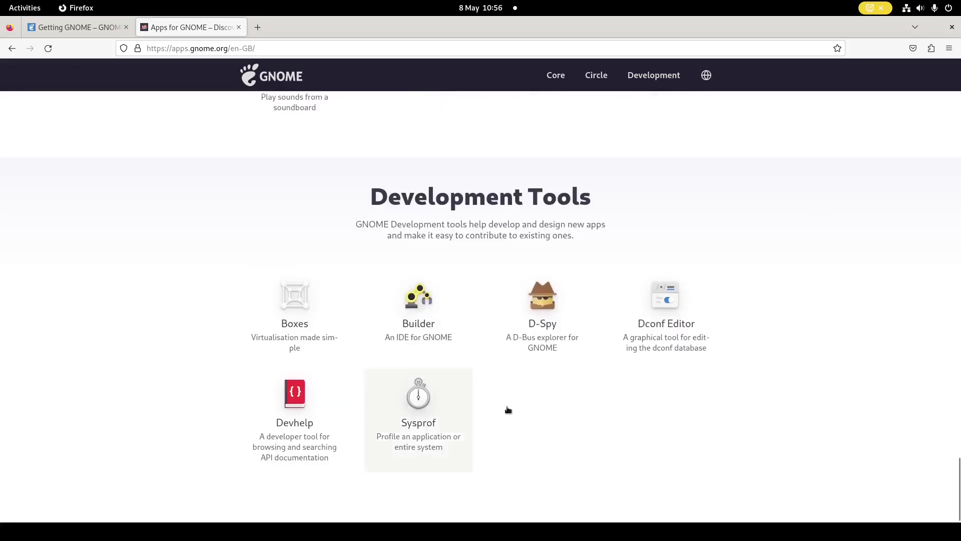
scroll(833, 371, "up", 20)
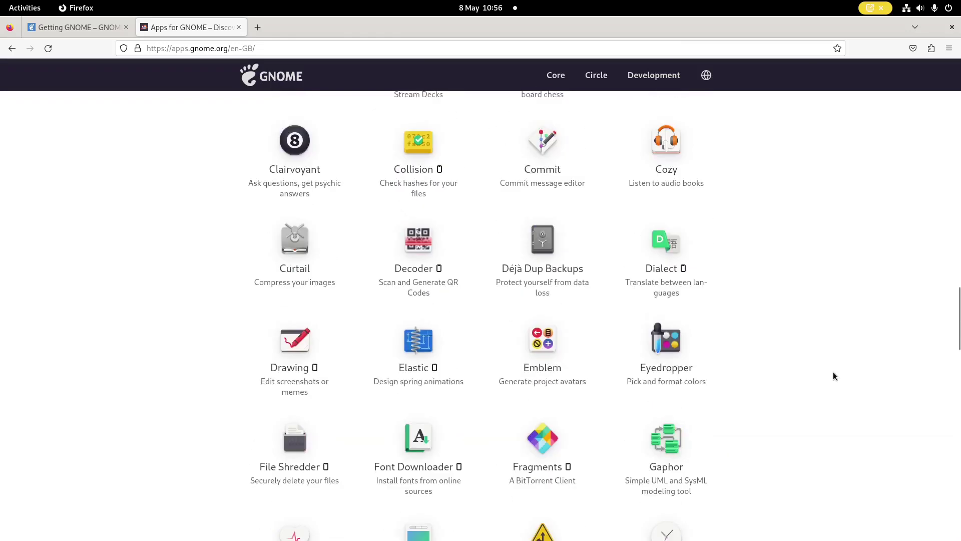
scroll(833, 371, "up", 14)
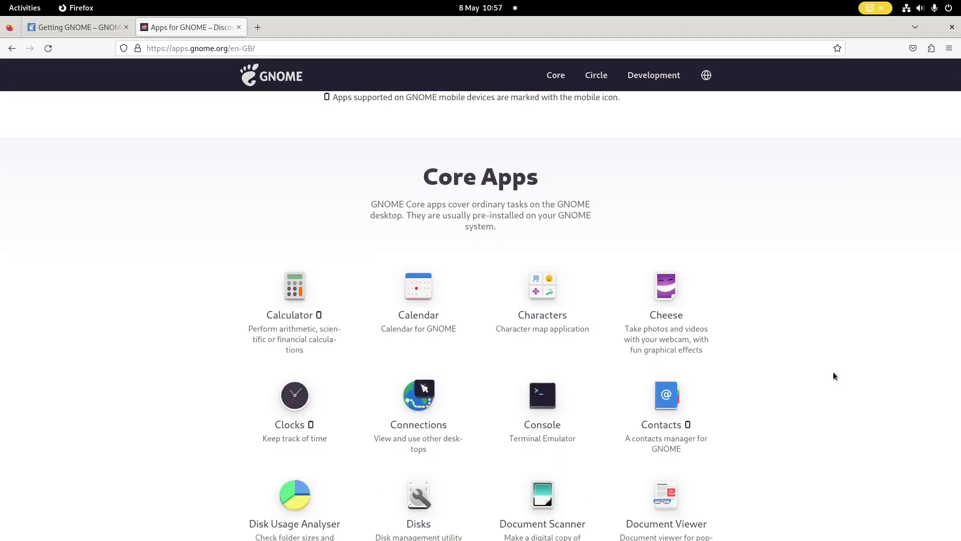
Quit Firefox, visit the first and second workspaces, and open the overview on the empty third one
key("ctrl+q")
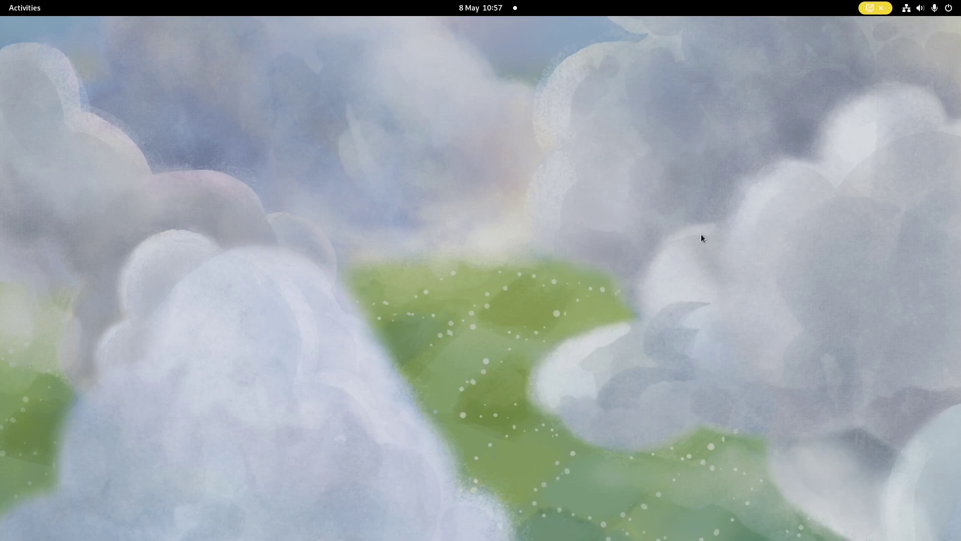
left_click(25, 8)
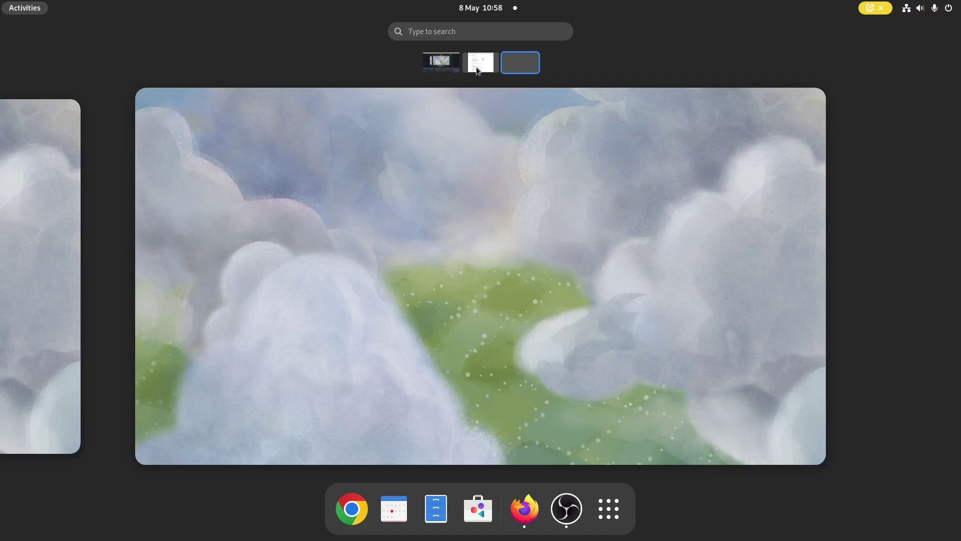
left_click(443, 65)
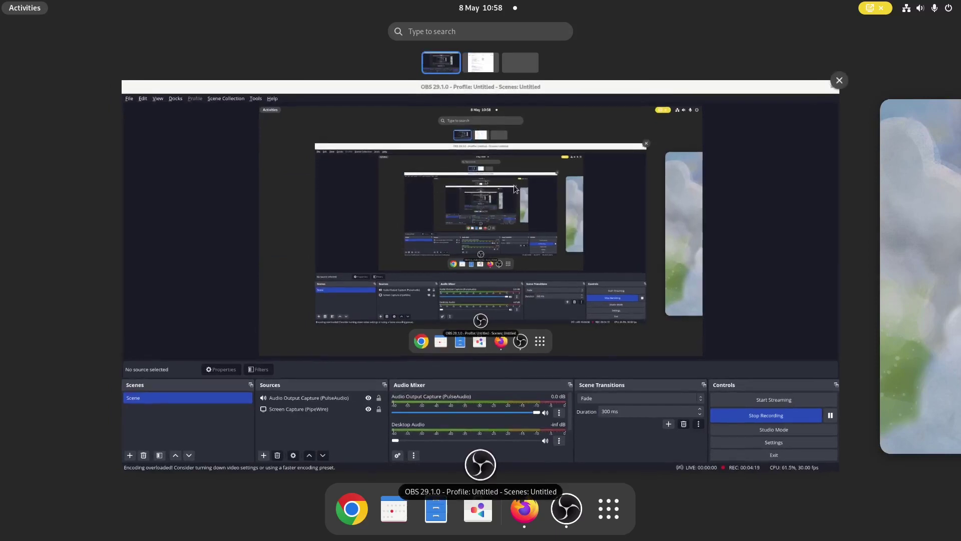
left_click(493, 64)
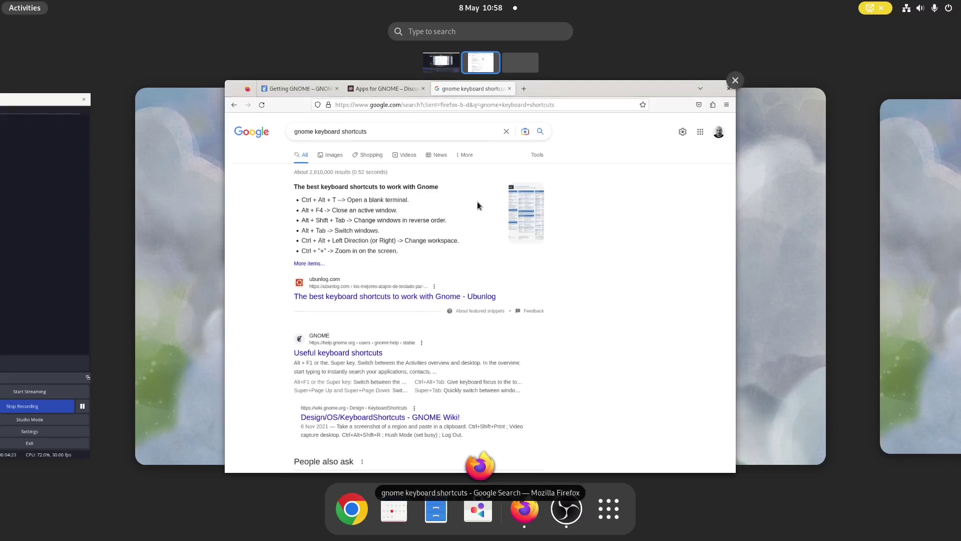
left_click(533, 62)
left_click(556, 252)
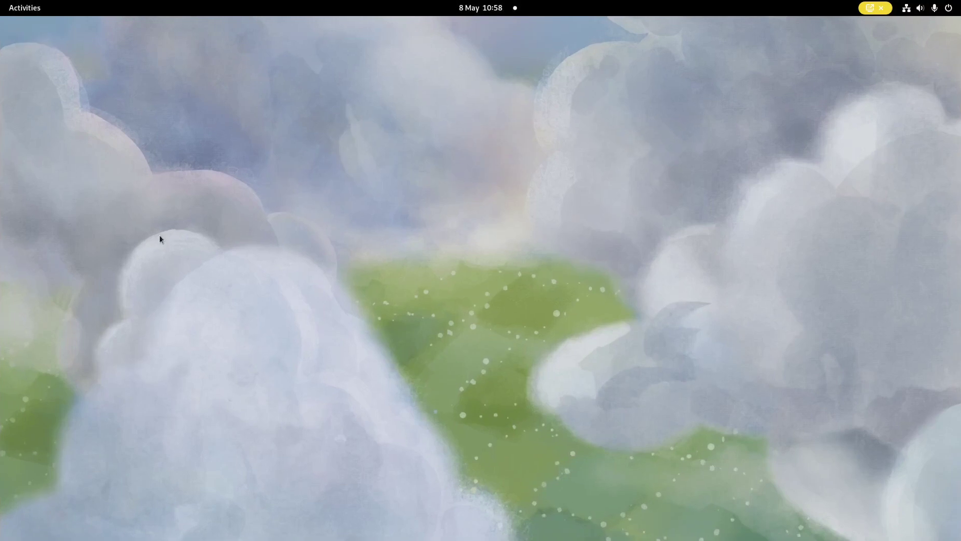
left_click(27, 9)
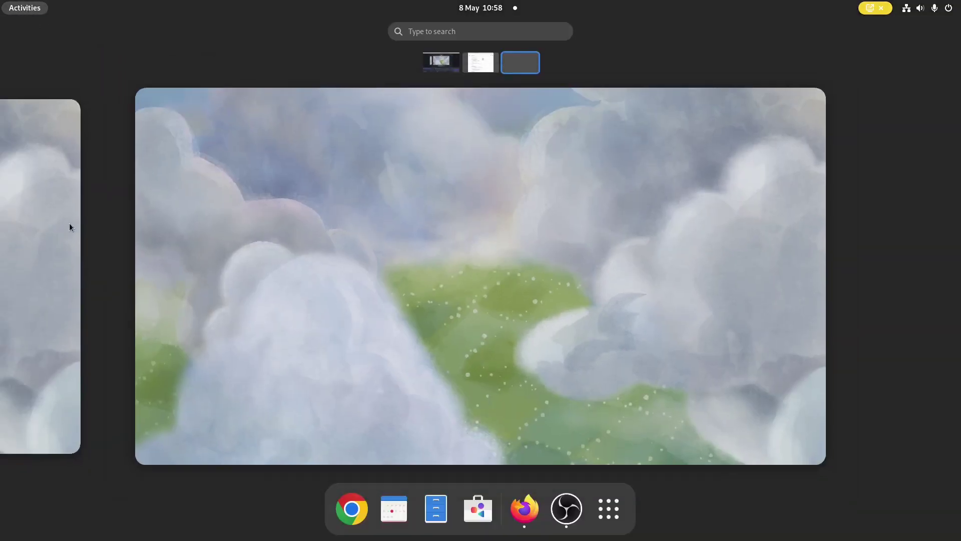
left_click(436, 33)
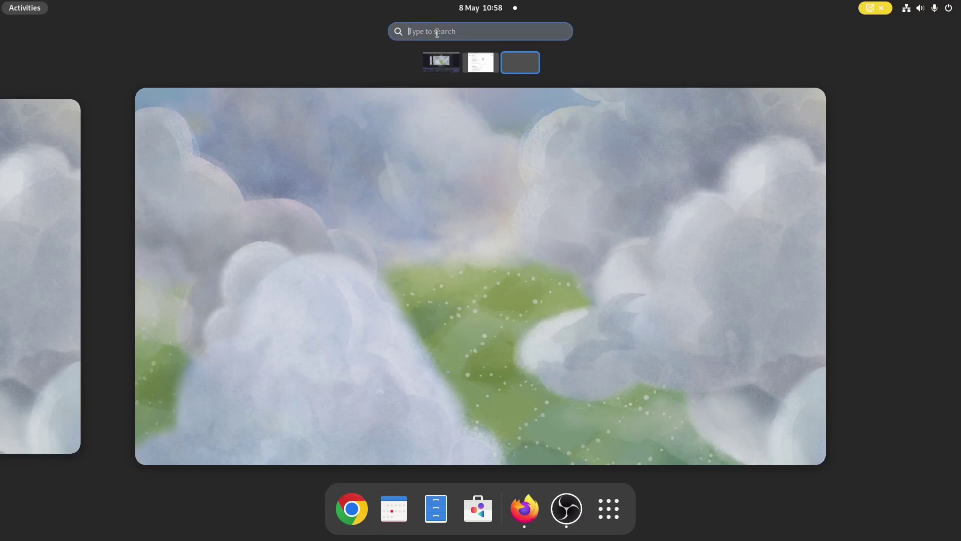
type("movie")
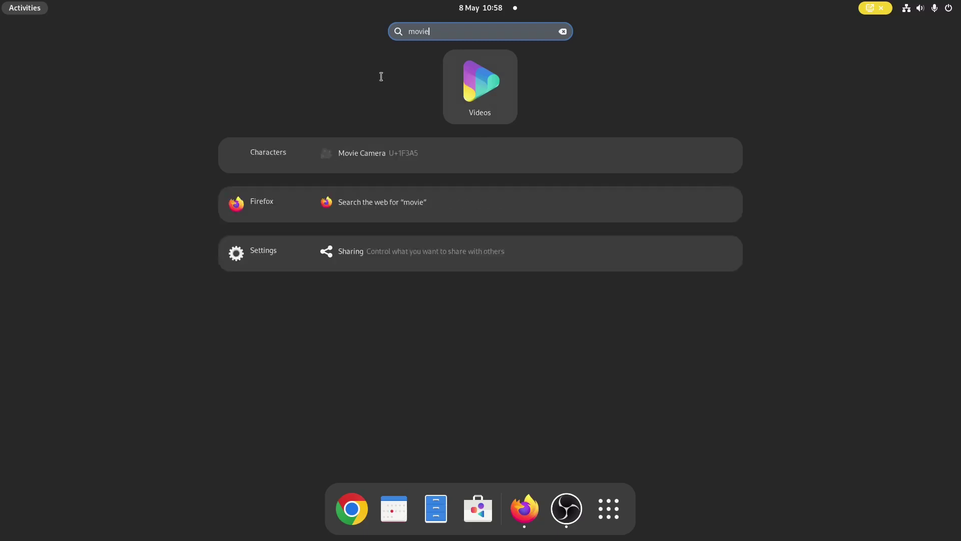
key("BackSpace")
key("BackSpace")
key("BackSpace")
key("BackSpace")
key("BackSpace")
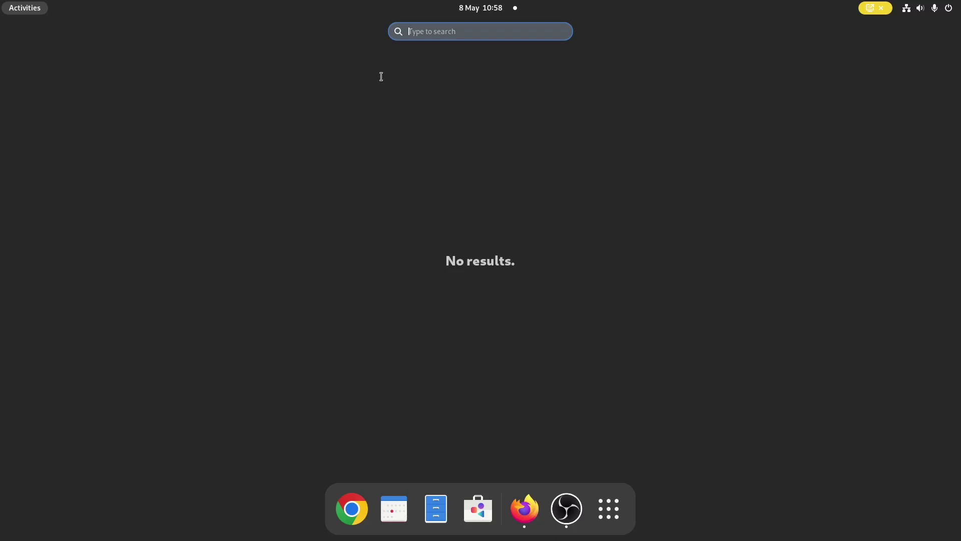
type("office")
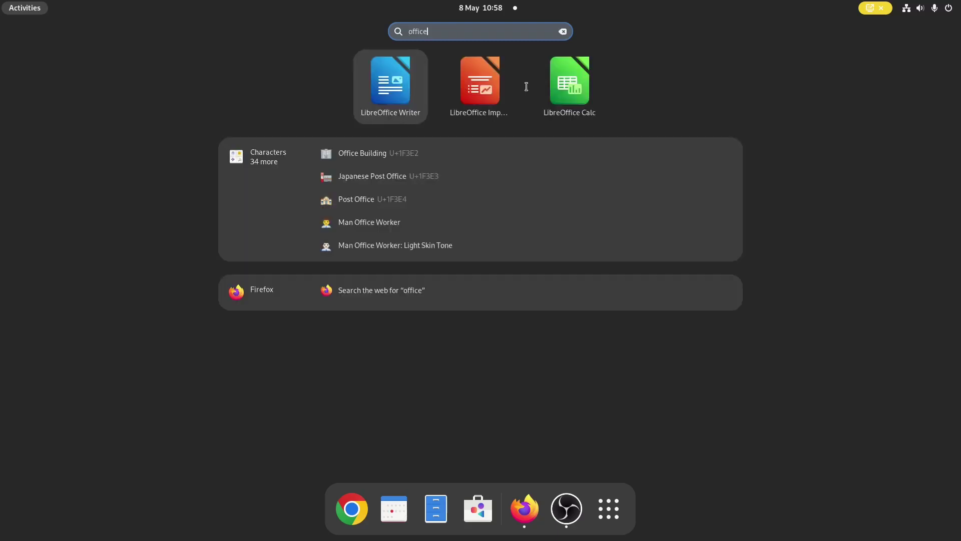
key("BackSpace")
key("Escape")
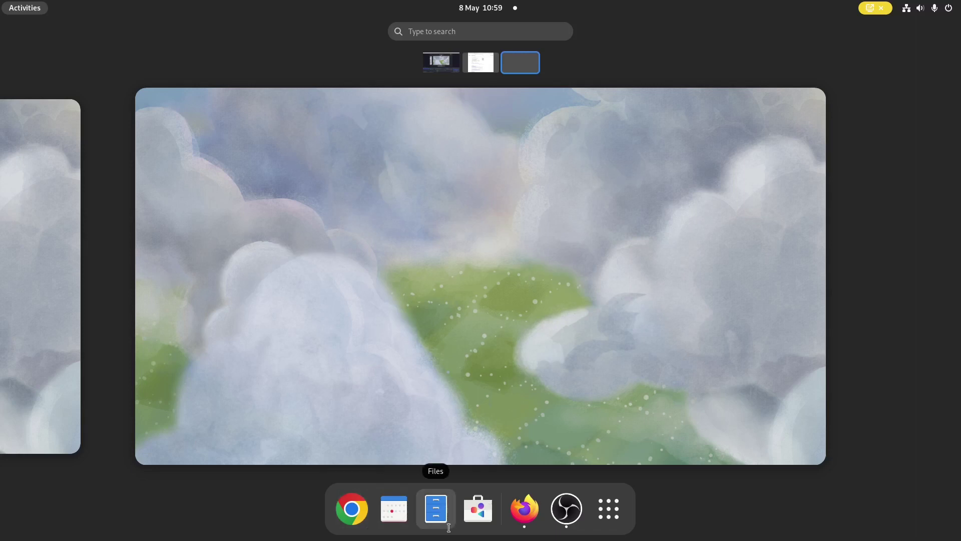
Unpin Google Chrome from the dash and pin Firefox in its place
key("super+a")
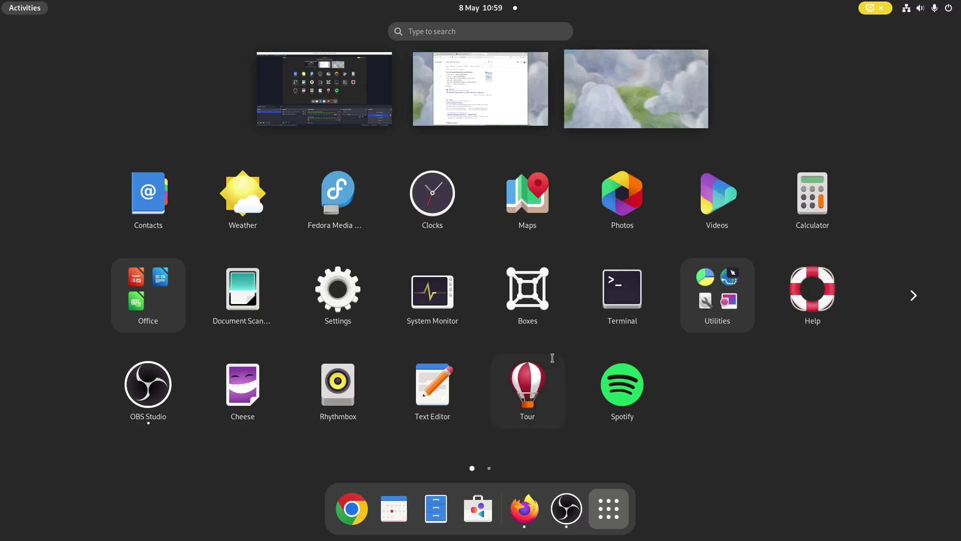
left_click_drag(351, 508, 337, 442)
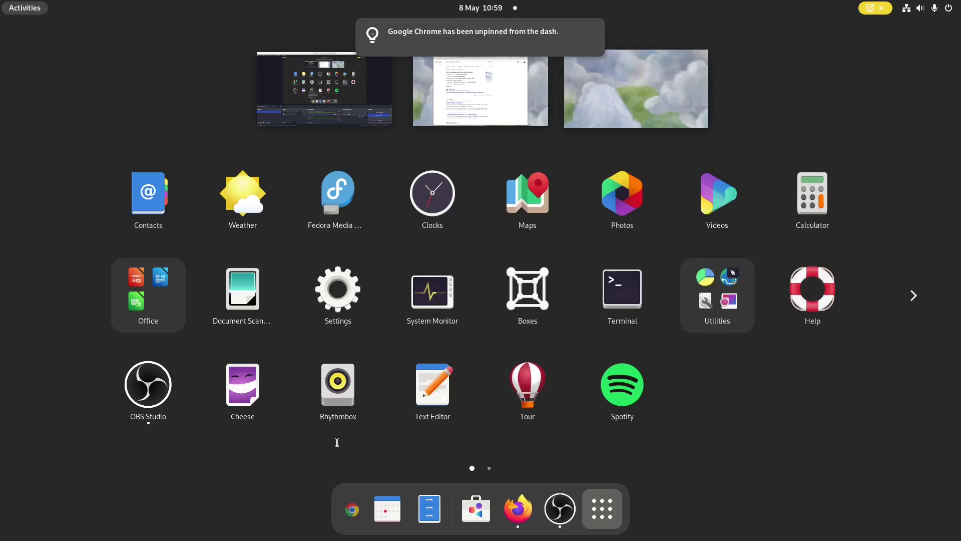
right_click(506, 508)
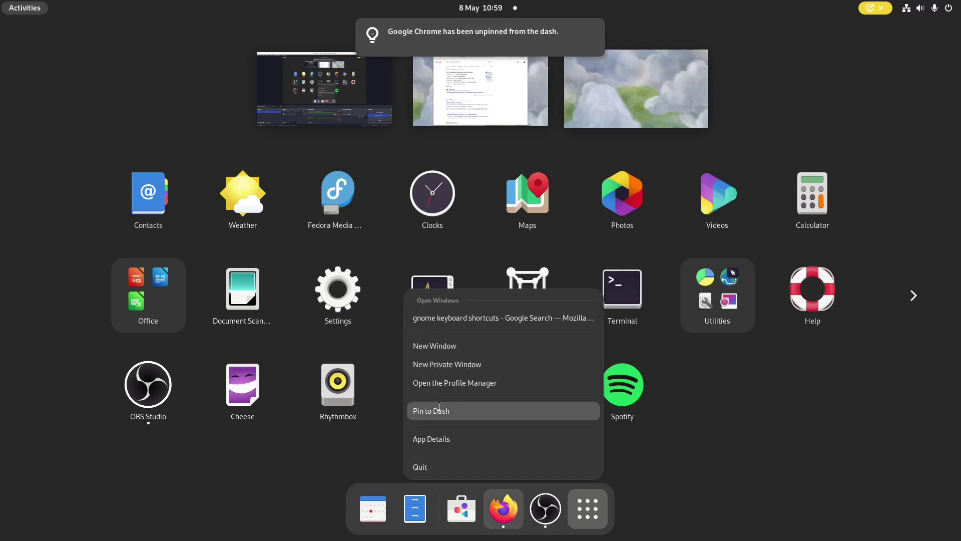
left_click(336, 285)
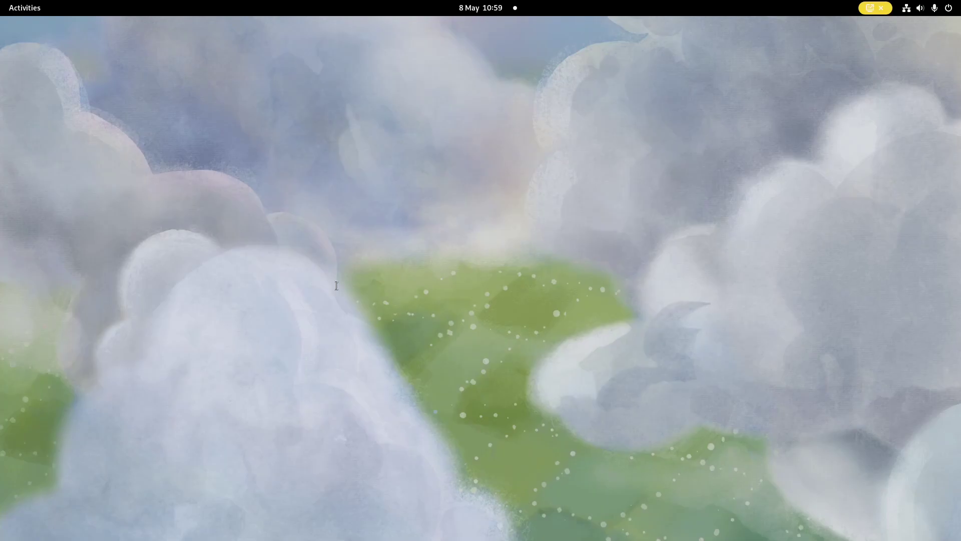
key("super")
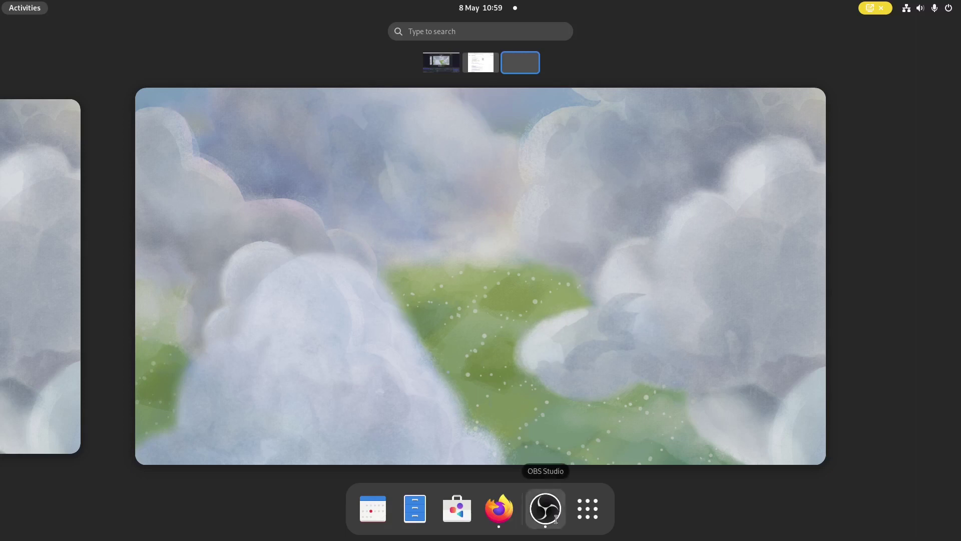
Open a new Firefox window from the dash, then toggle between desktop, overview and app grid
left_click(499, 521)
left_click(875, 213)
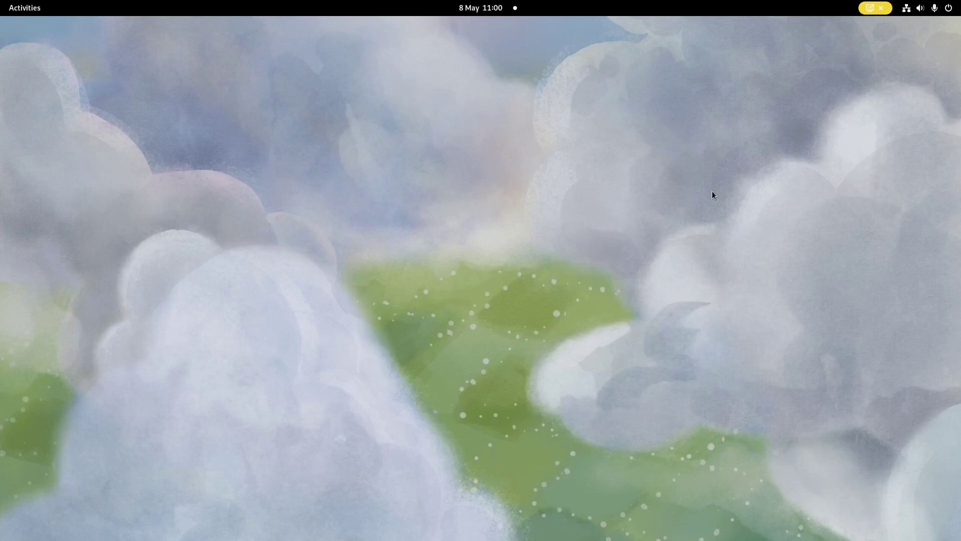
key("super")
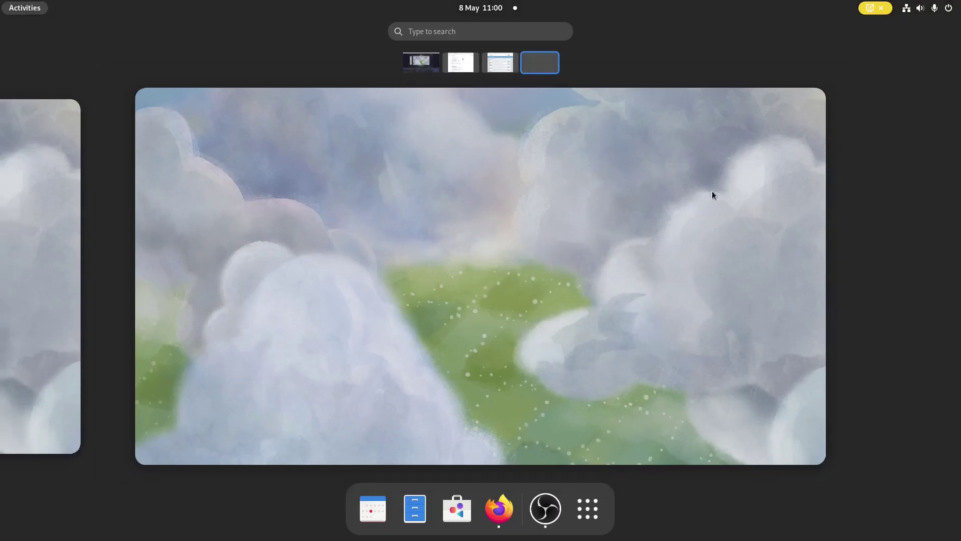
left_click(908, 231)
key("super+a")
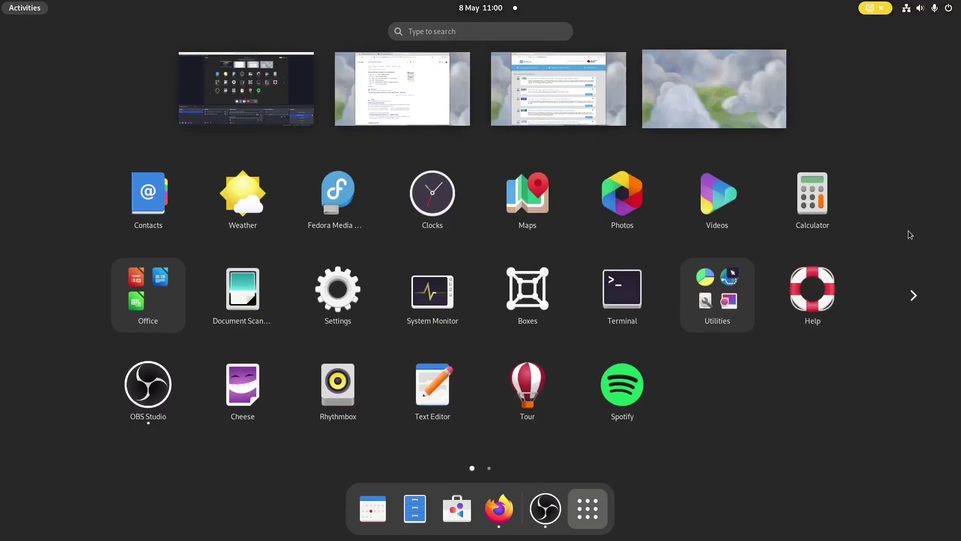
key("super+a")
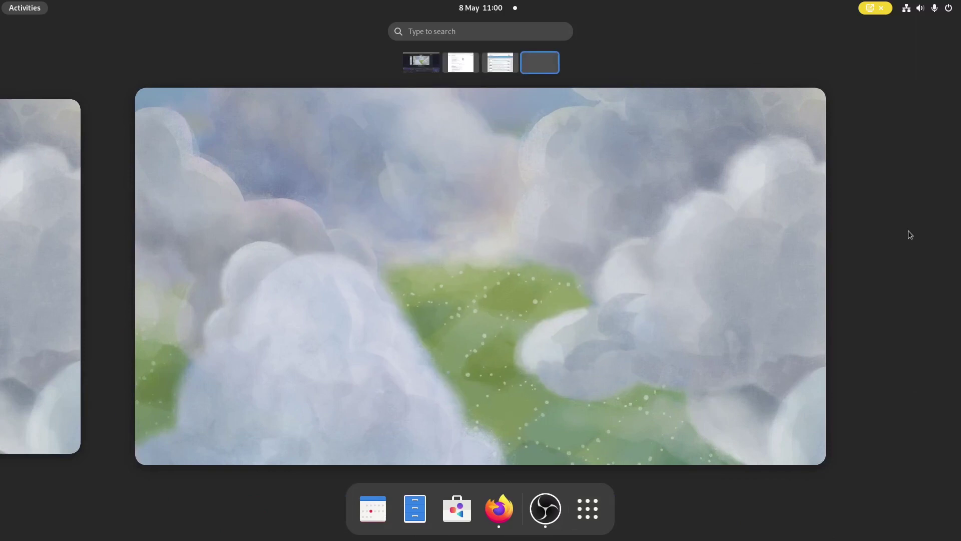
Switch between the Firefox and empty fourth workspaces, ending on the full-size Fedora start page window
key("super+Page_Up")
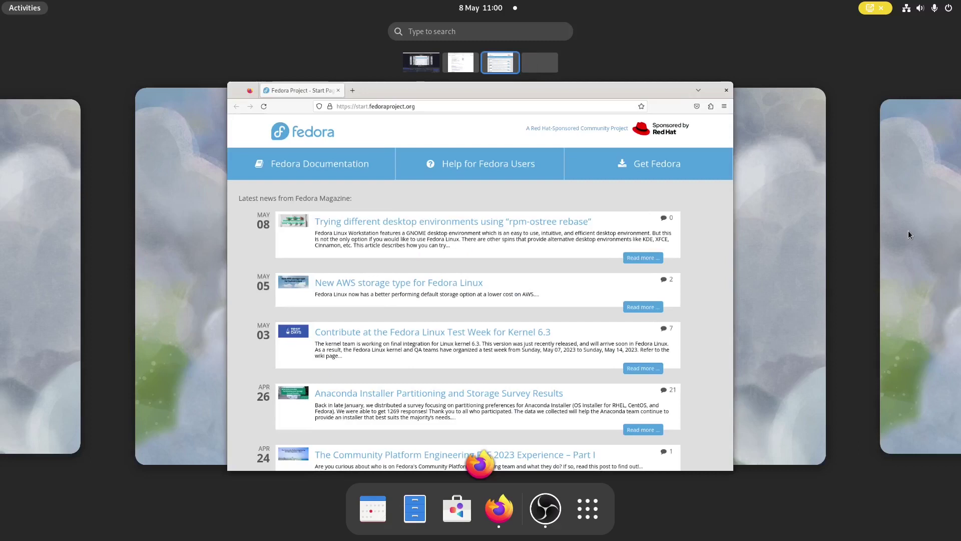
key("super+Page_Down")
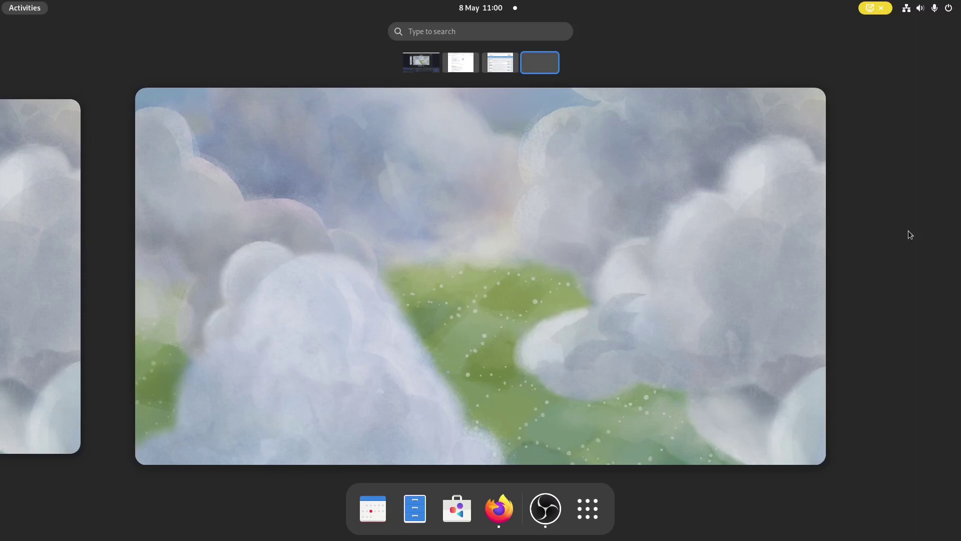
key("super+Page_Up")
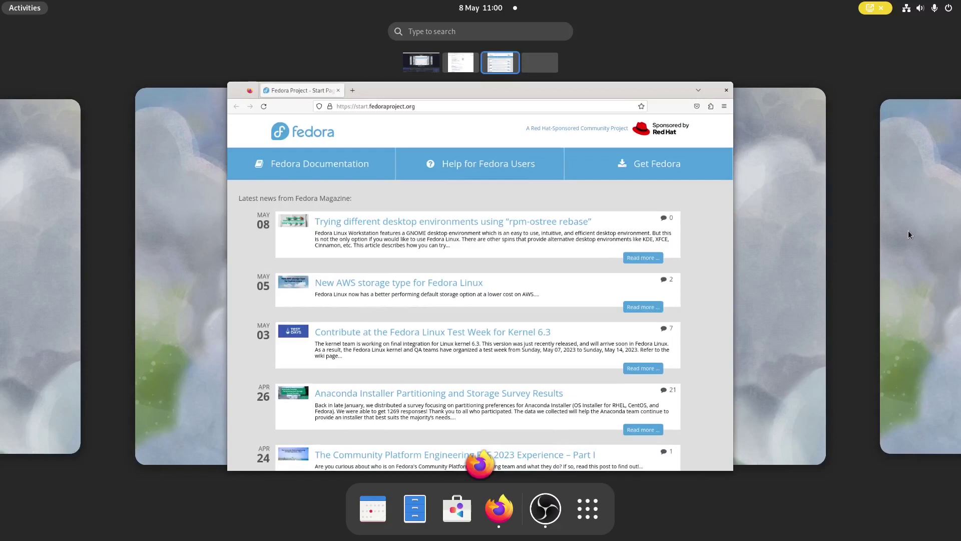
key("super")
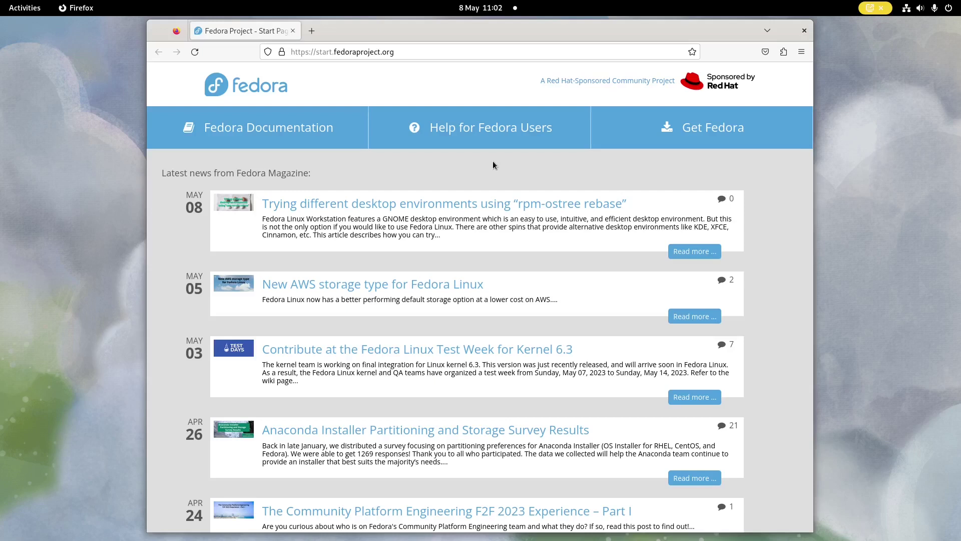
key("super")
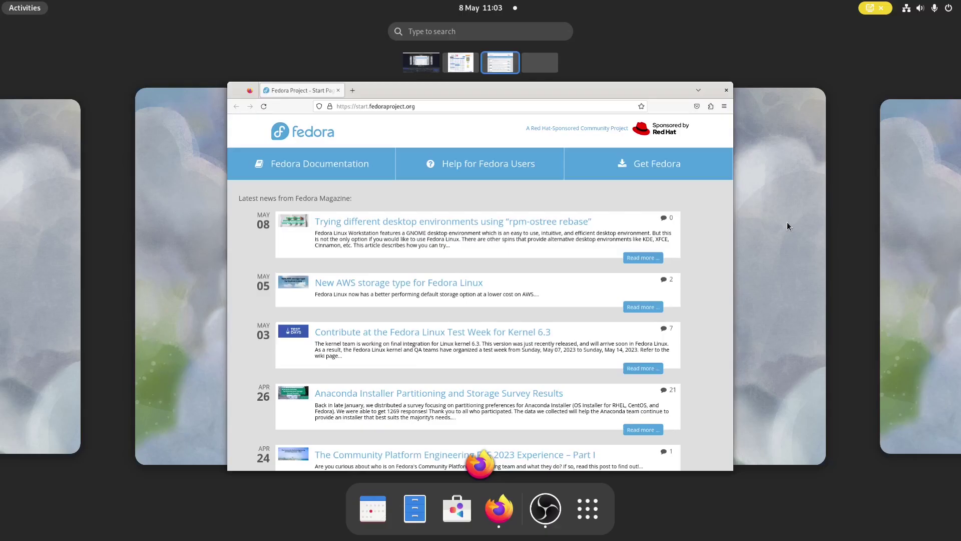
key("super")
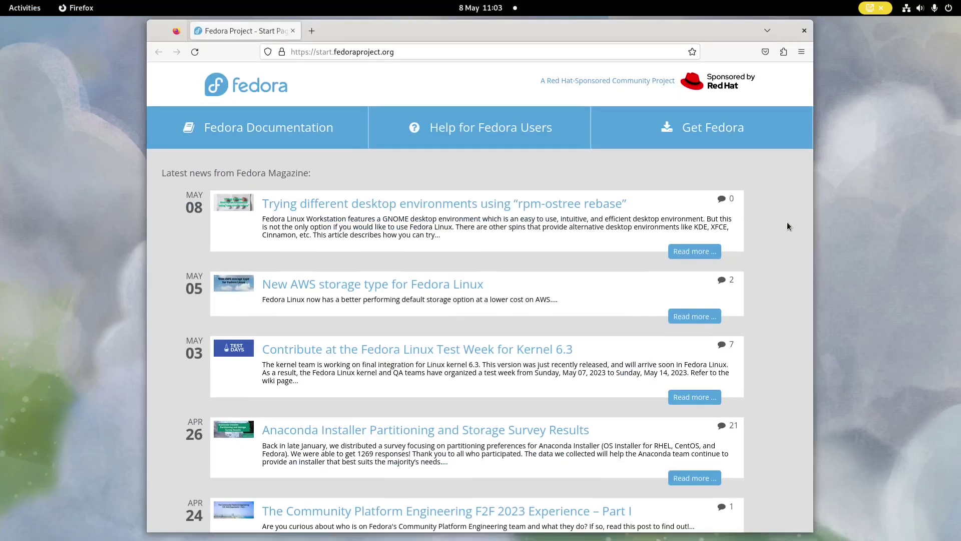
Drag the Fedora start page window onto a new workspace, return to it, then quit Firefox
key("super")
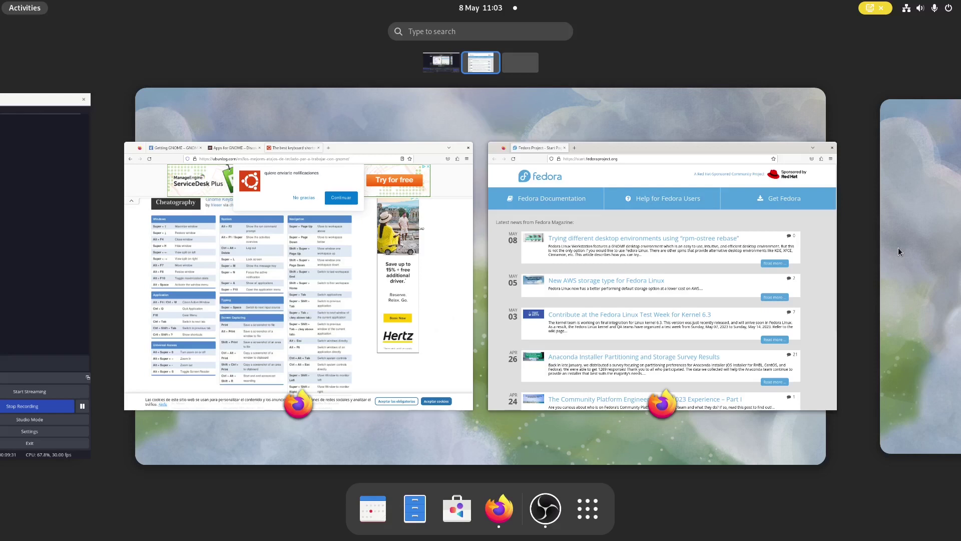
left_click_drag(661, 276, 460, 63)
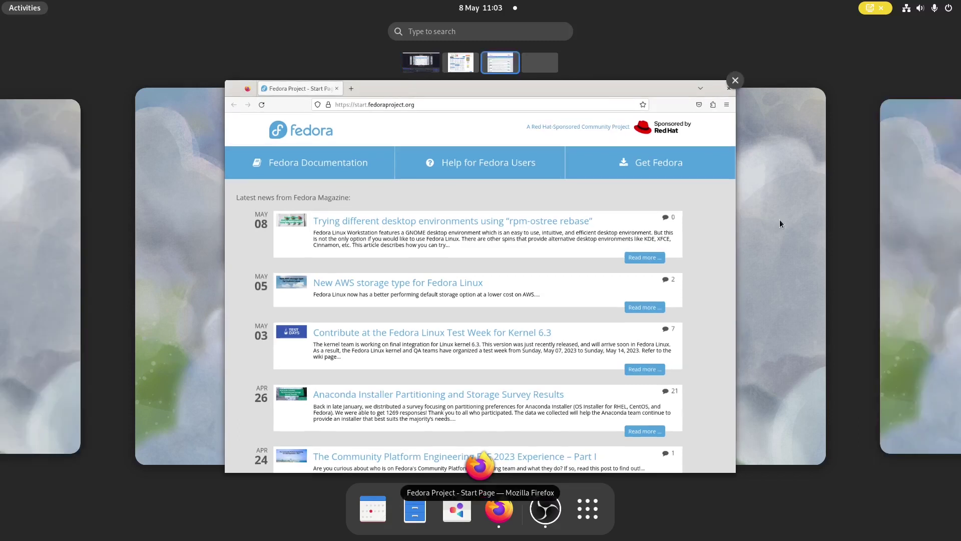
left_click(779, 219)
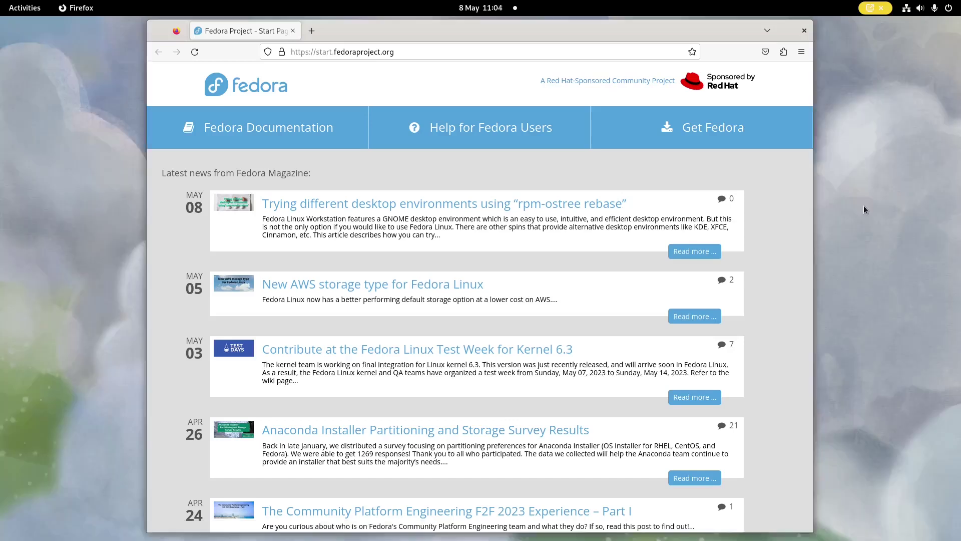
key("ctrl+q")
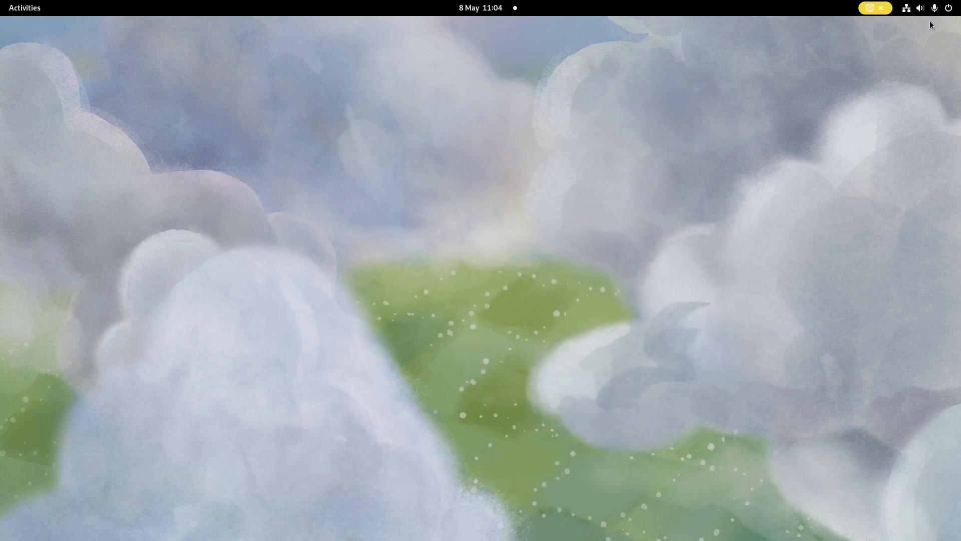
Try joining the BTWi-fi network, cancel its password prompt, and reopen quick settings
left_click(929, 9)
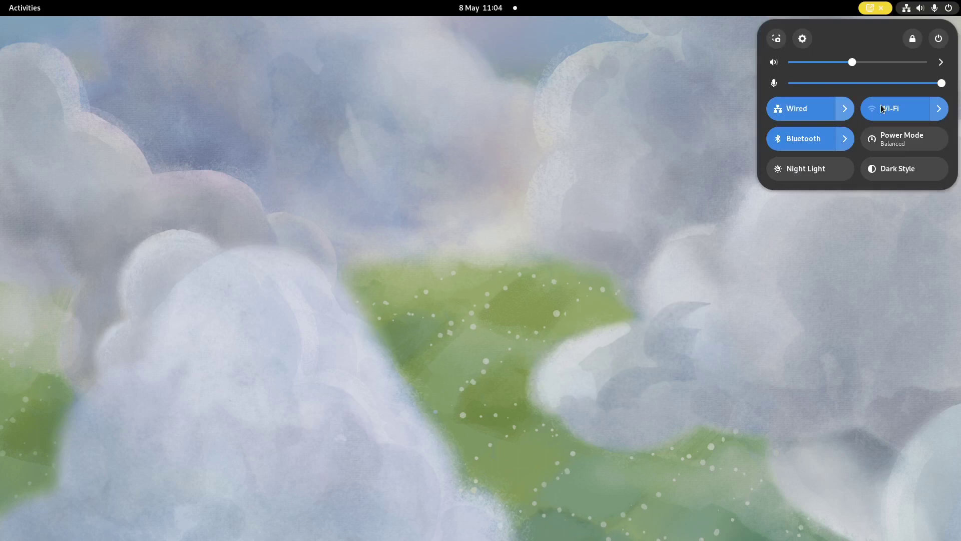
left_click(938, 109)
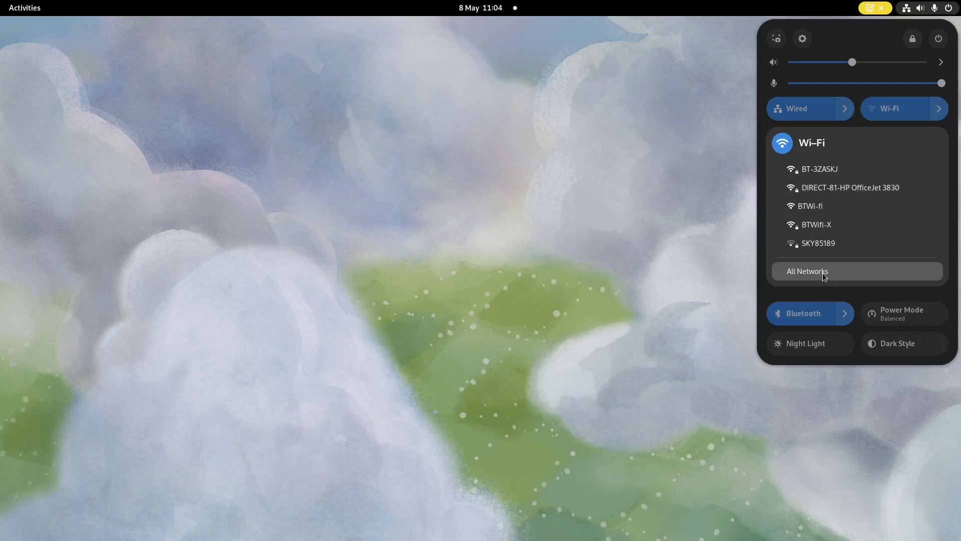
left_click(824, 215)
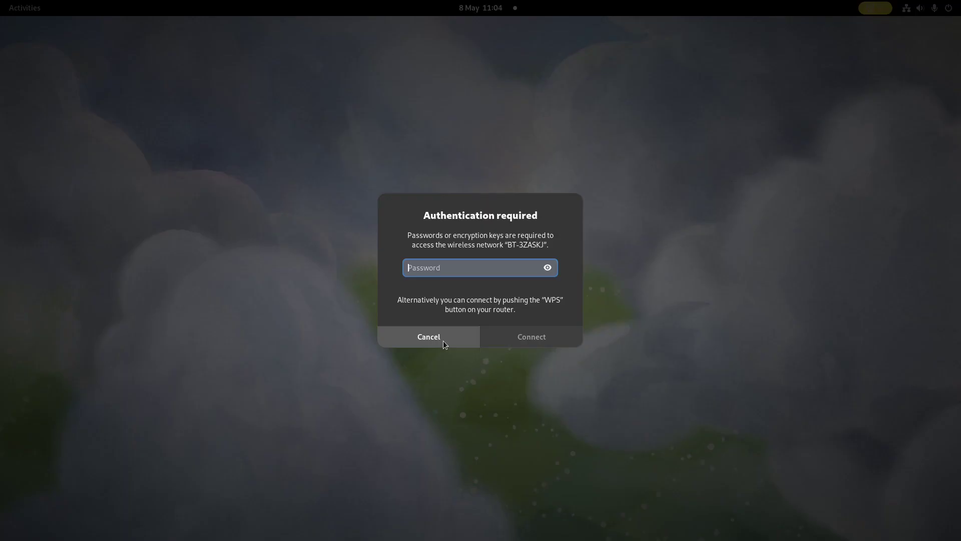
left_click(443, 340)
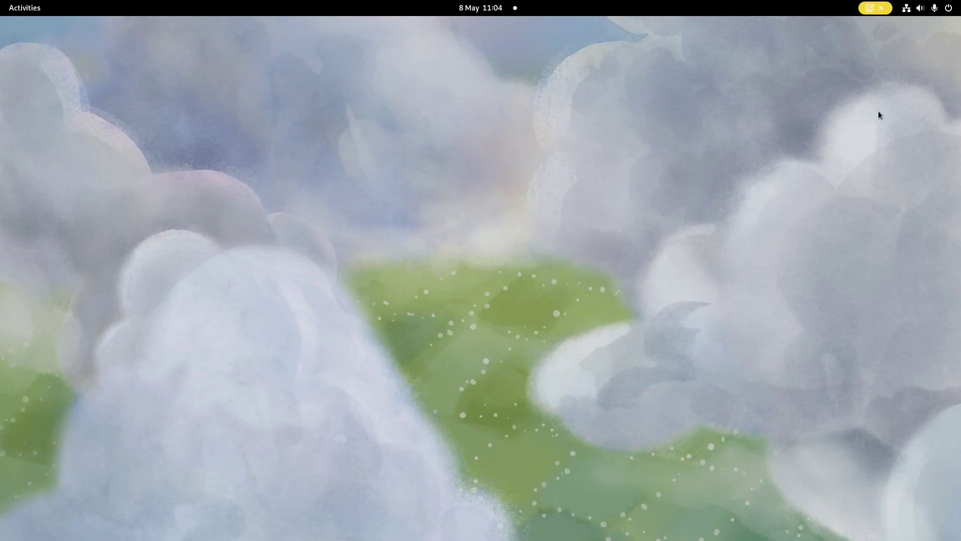
left_click(953, 6)
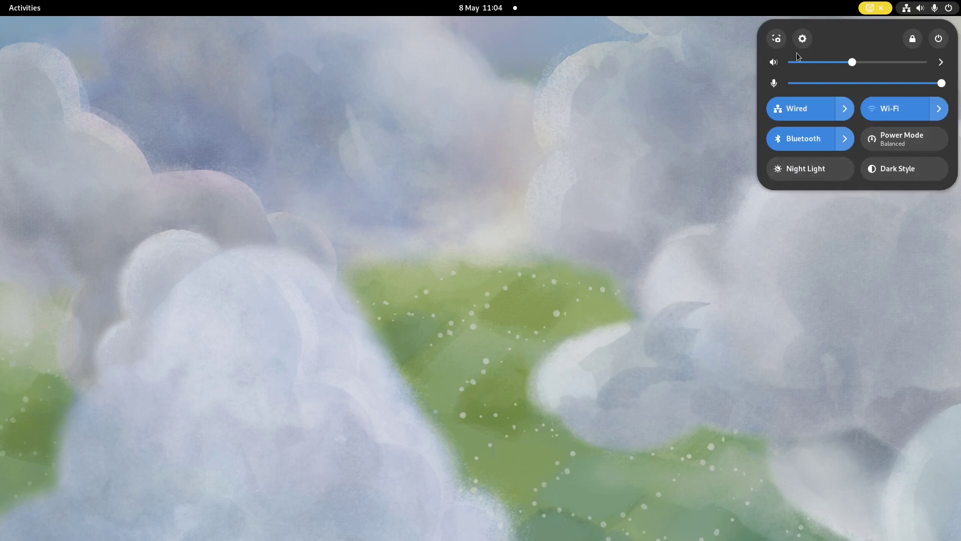
In the screenshot tool, move the capture area, switch to whole-screen recording, then close without capturing
left_click(774, 40)
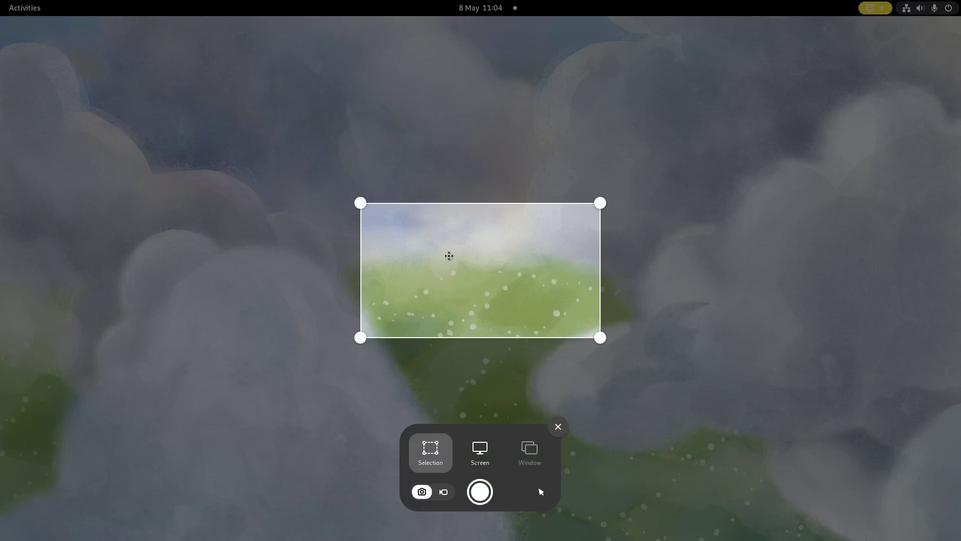
left_click_drag(524, 271, 482, 223)
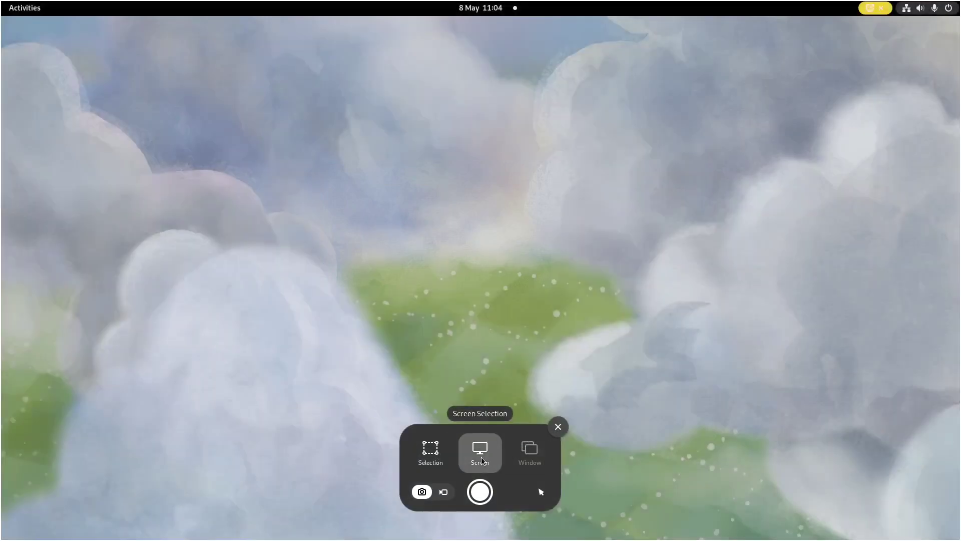
left_click(482, 457)
left_click(441, 492)
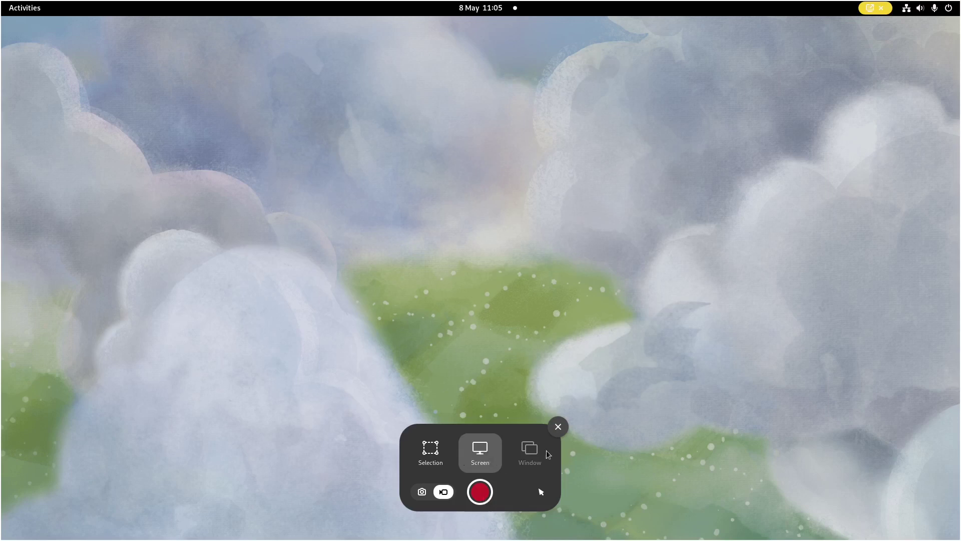
left_click(558, 427)
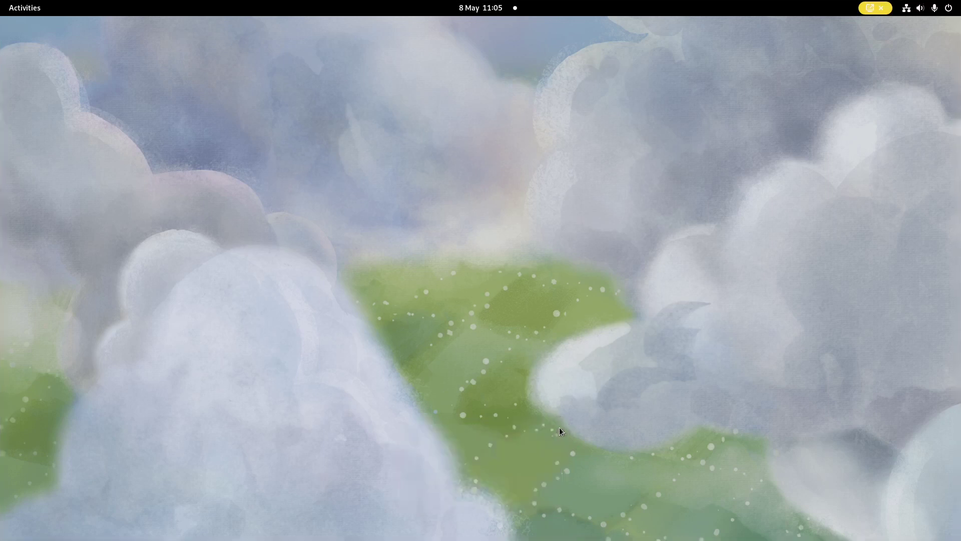
Launch Settings from the quick settings panel, landing on the Appearance page
left_click(947, 9)
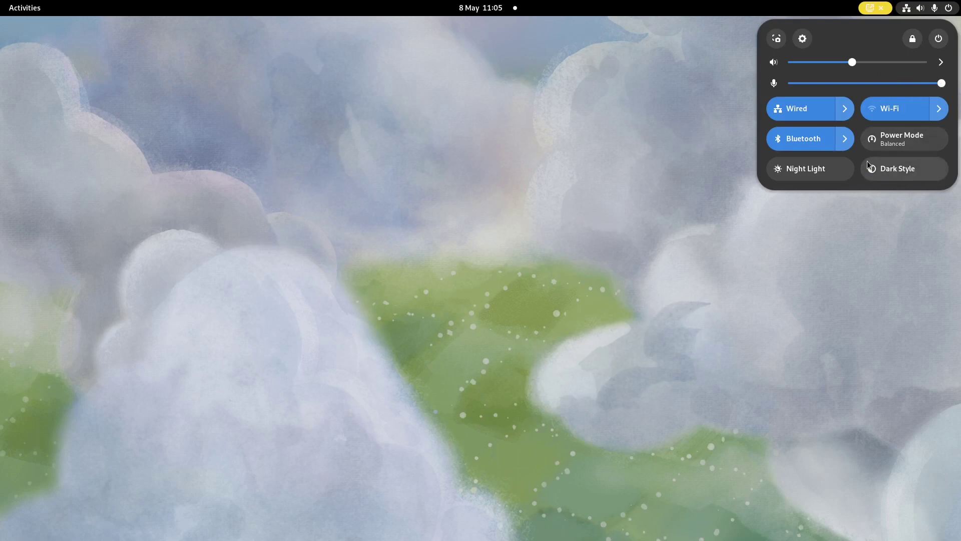
left_click(810, 42)
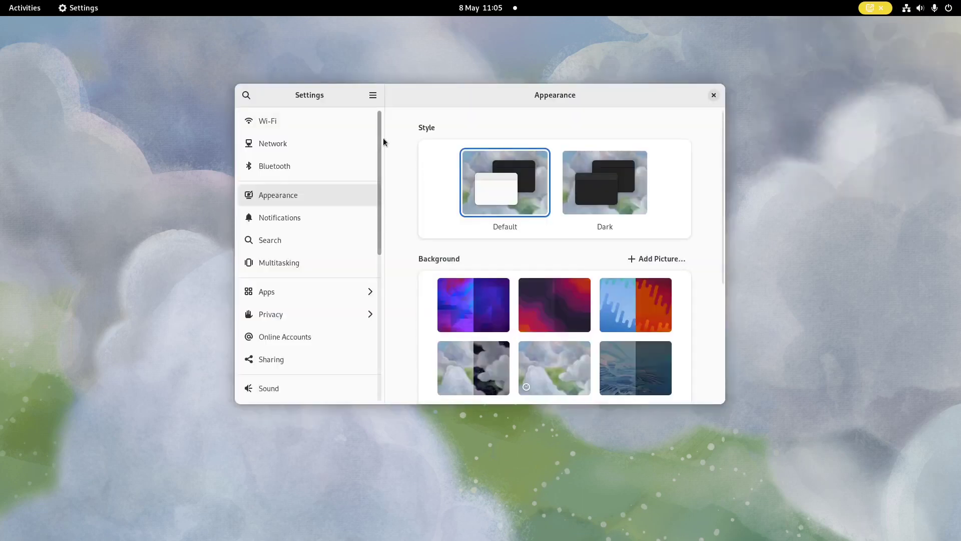
Pass through Wi-Fi and Network, connect the Cylinder BT headset under Bluetooth, then return to Appearance
left_click(259, 124)
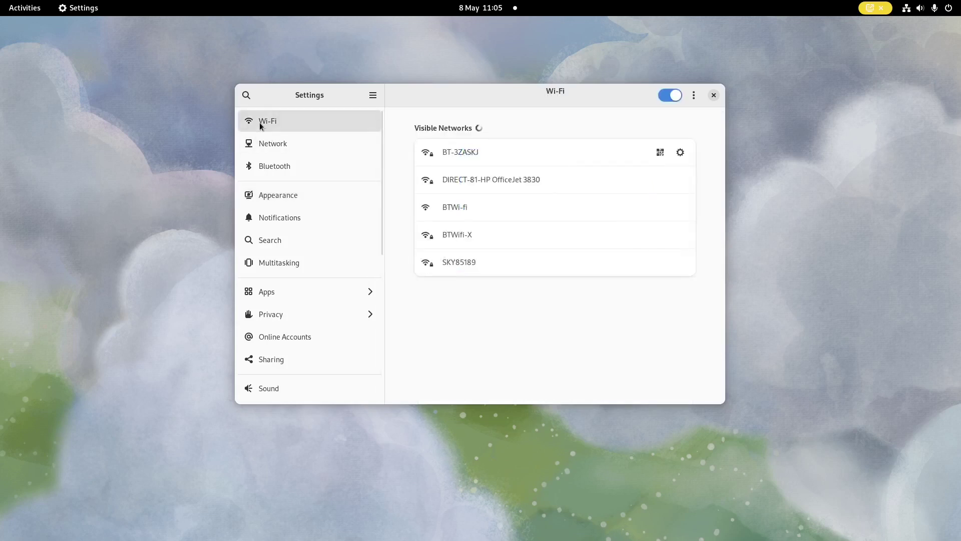
left_click(282, 148)
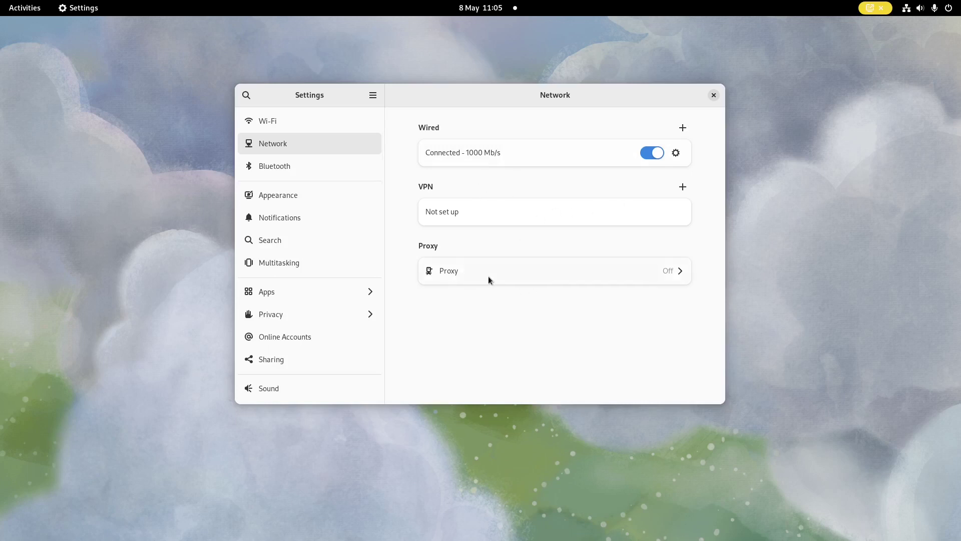
left_click(296, 167)
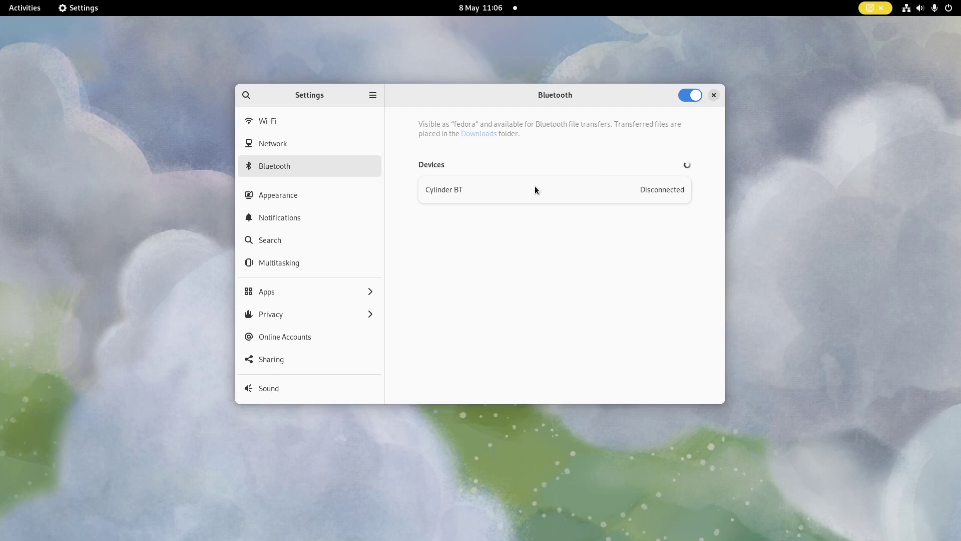
left_click(644, 194)
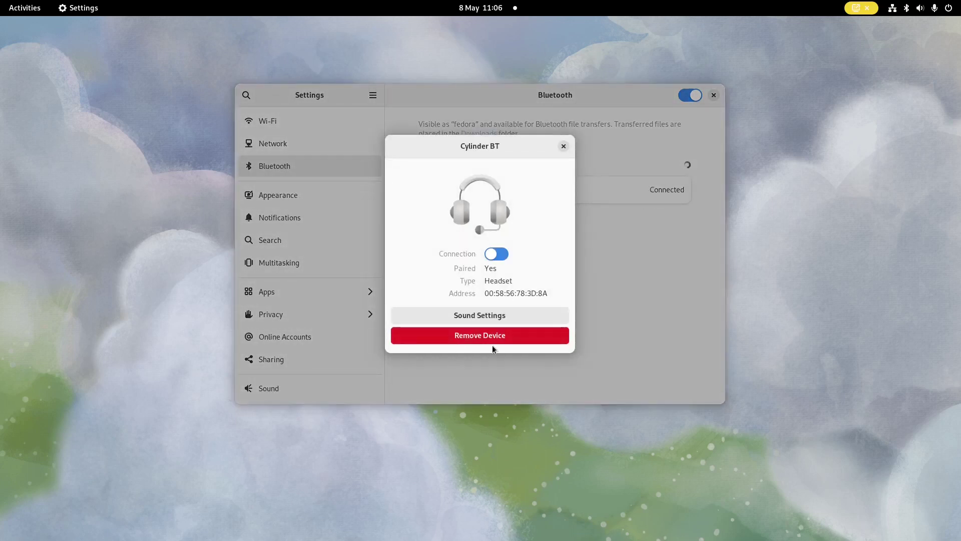
key("Escape")
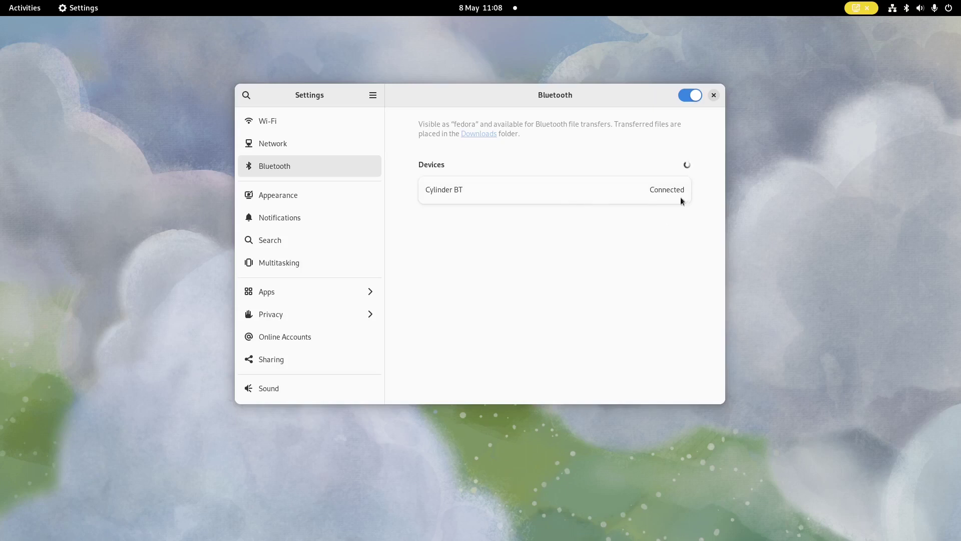
left_click(304, 193)
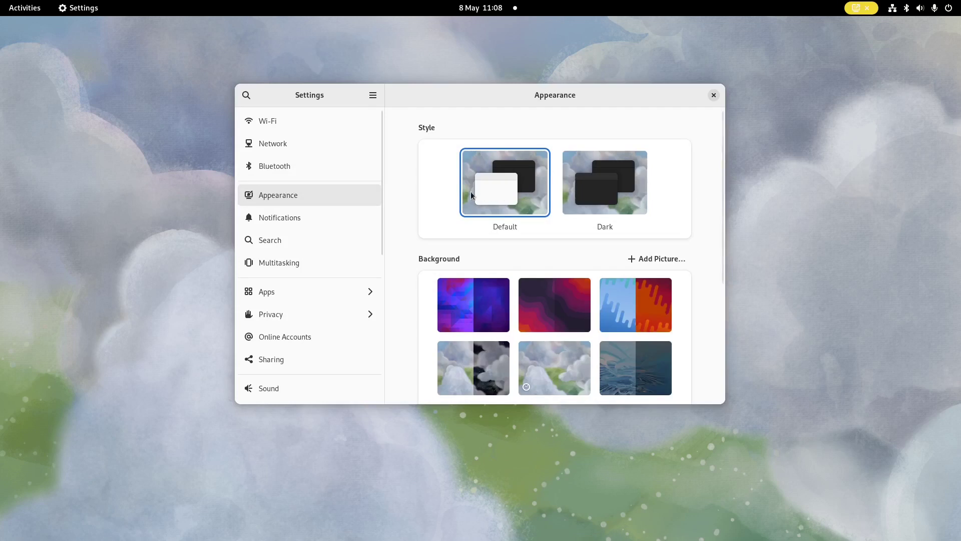
Add IMG_20160801_094156.jpg from Pictures and select the beach thumbnail as the desktop background
scroll(444, 212, "down", 5)
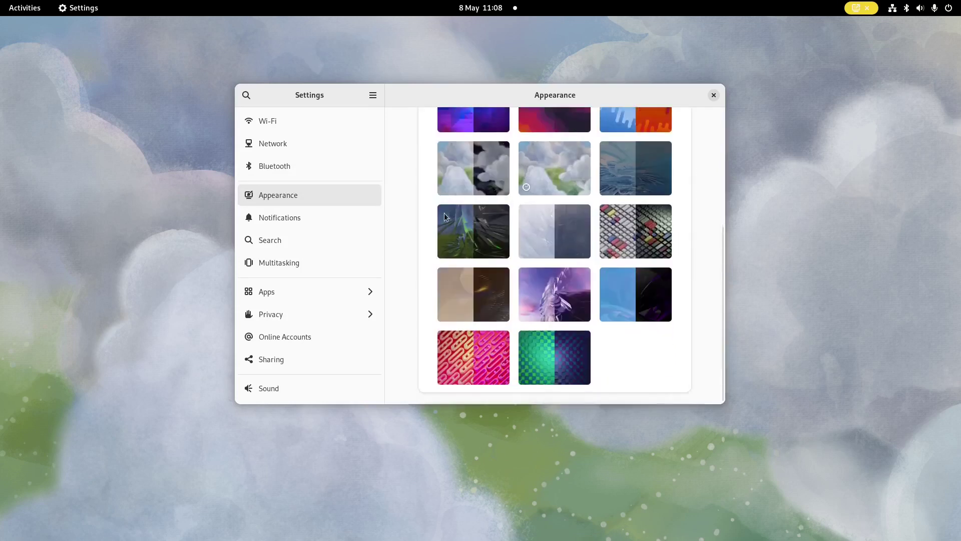
scroll(444, 212, "up", 4)
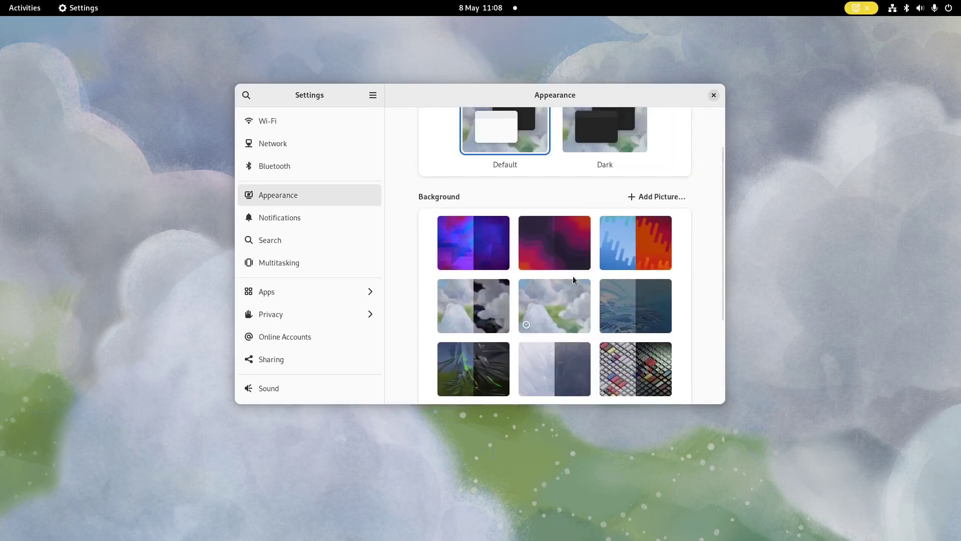
left_click(665, 199)
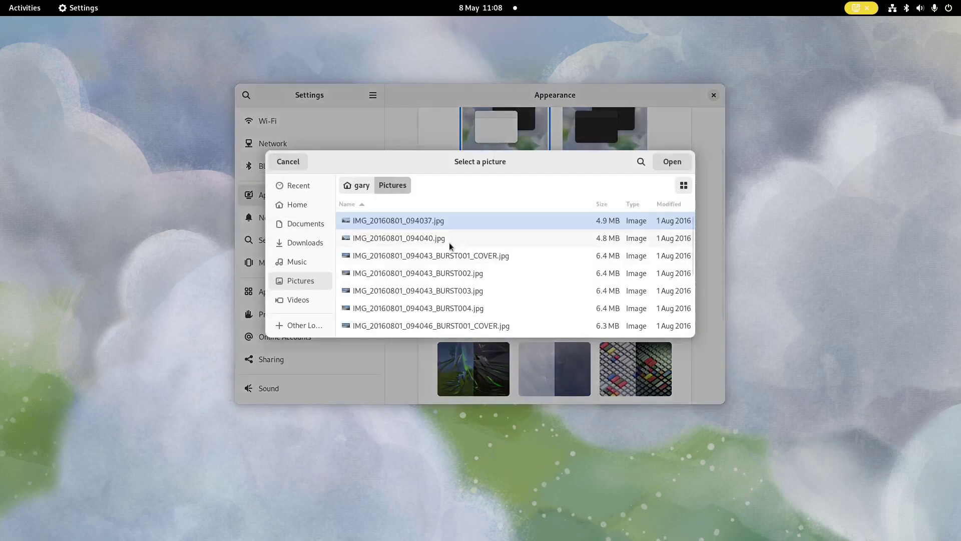
scroll(473, 263, "down", 5)
left_click(472, 275)
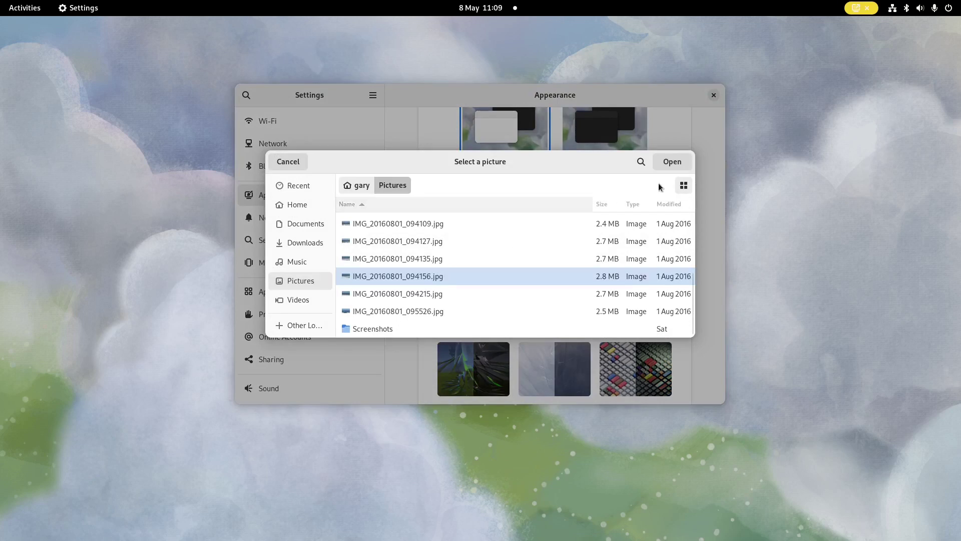
left_click(671, 162)
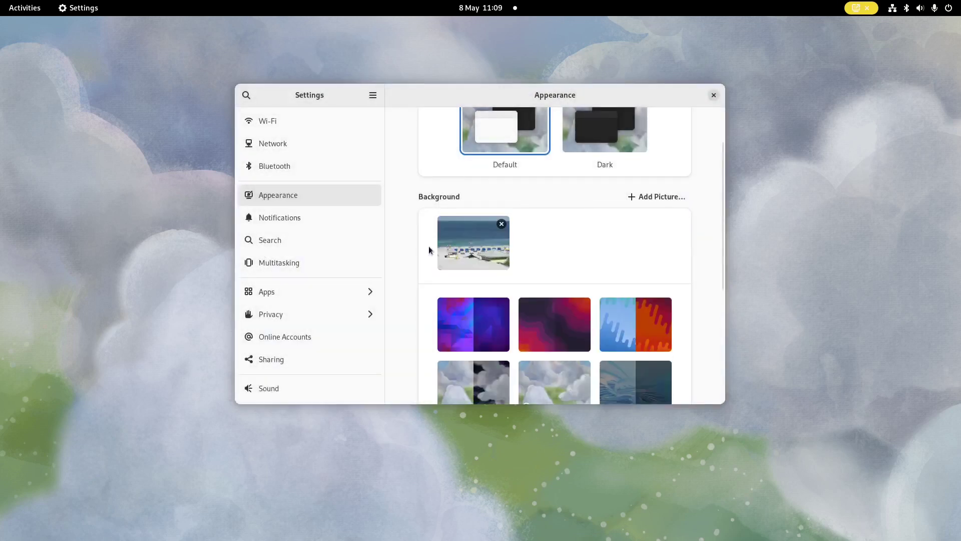
left_click(482, 242)
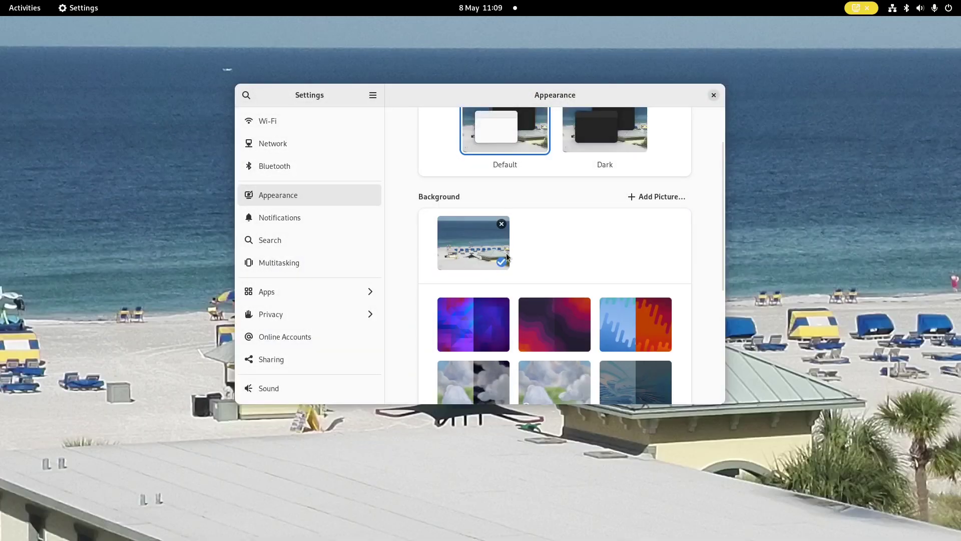
Scroll the Notifications app list, view Search settings and the overview, then show the Multitasking page
left_click(295, 221)
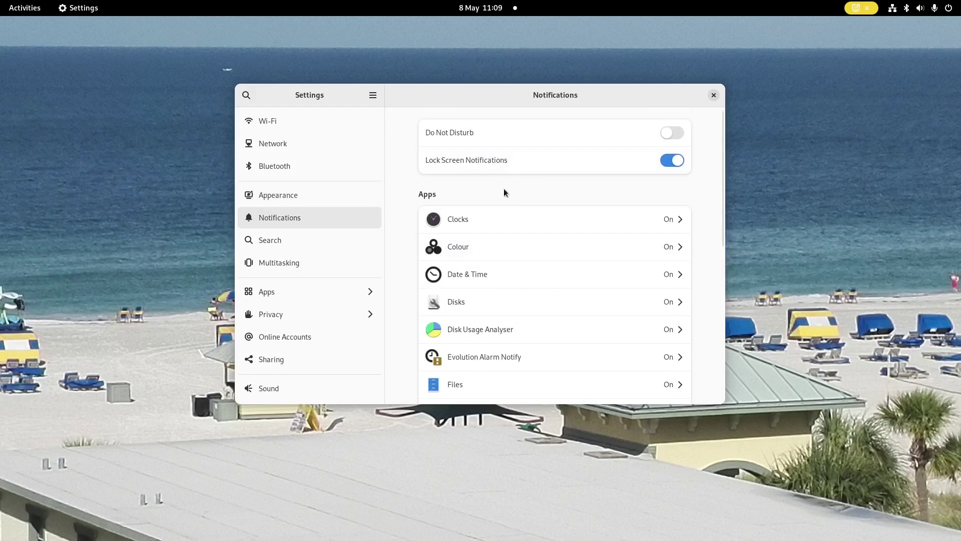
scroll(581, 239, "down", 10)
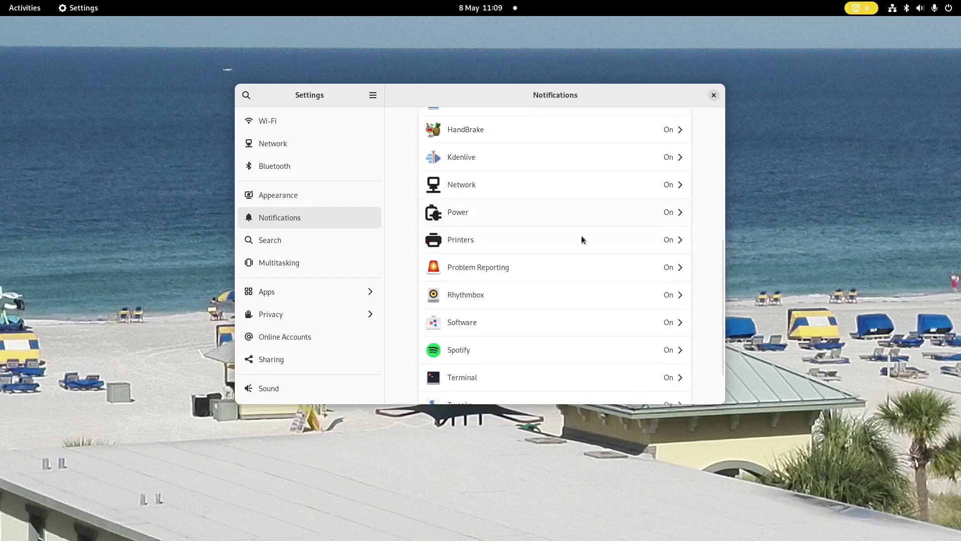
scroll(581, 236, "up", 10)
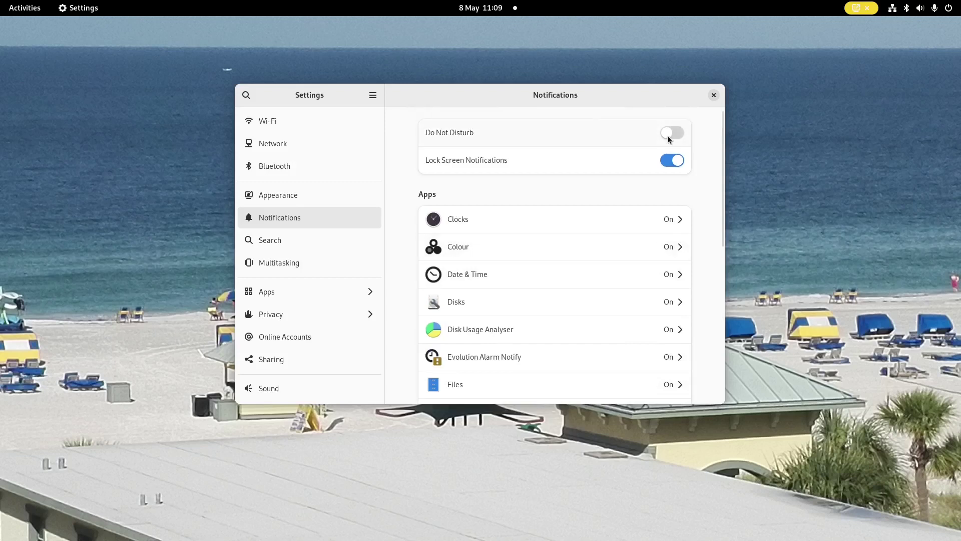
left_click(320, 240)
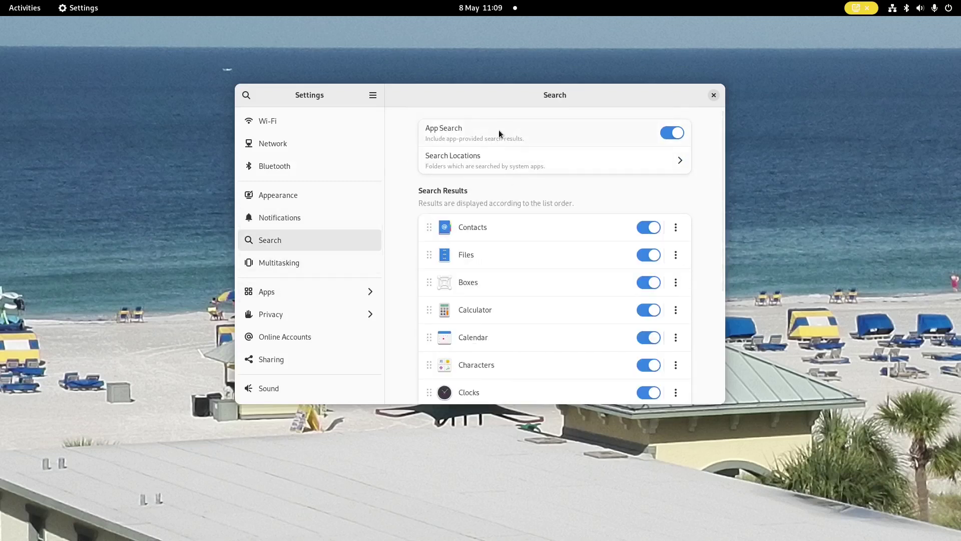
key("super")
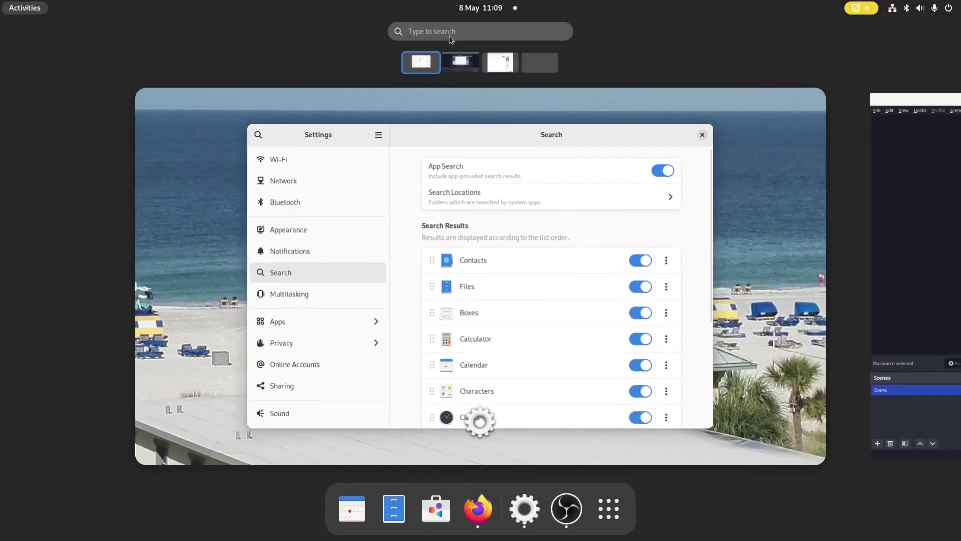
left_click(511, 133)
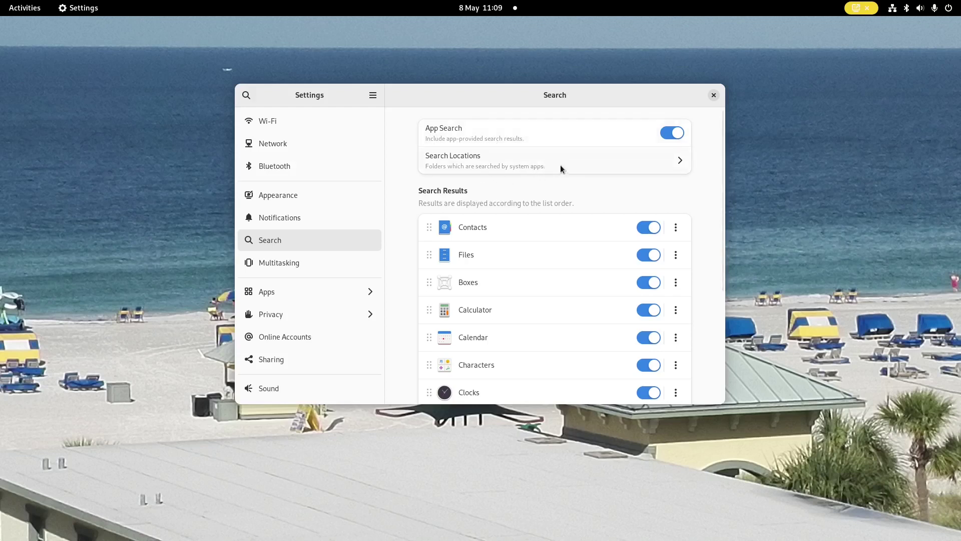
left_click(279, 262)
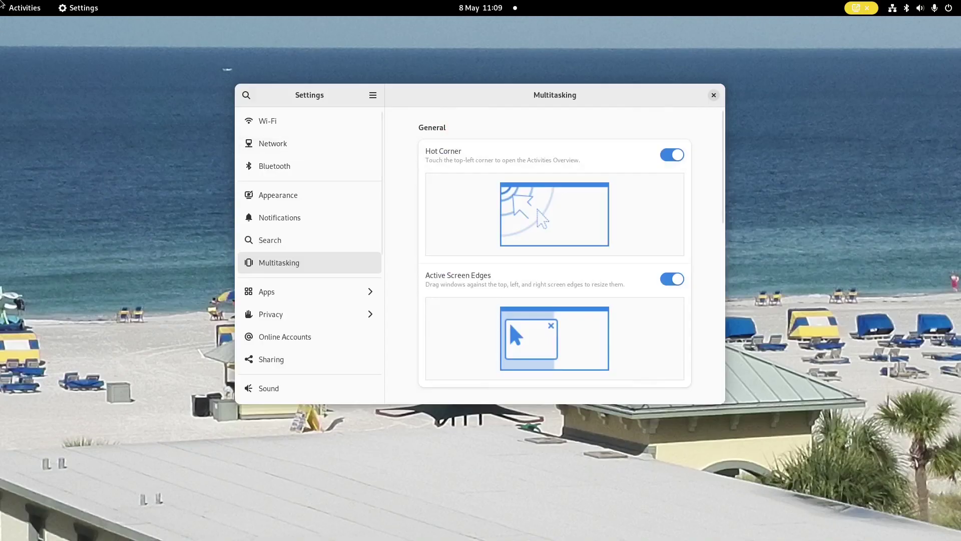
Snap the Settings window to maximized, then the left half, then restore it to floating size
mouse_move(2, 4)
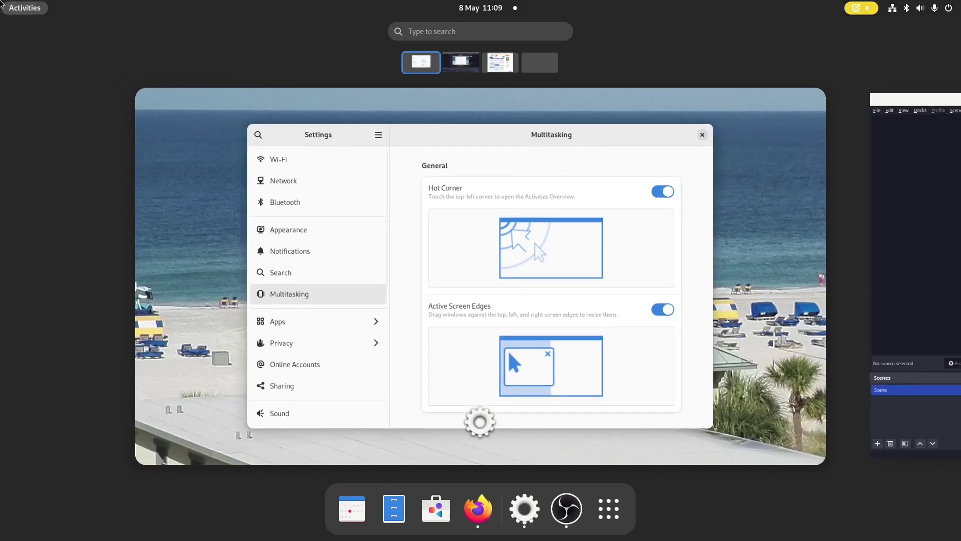
left_click(635, 246)
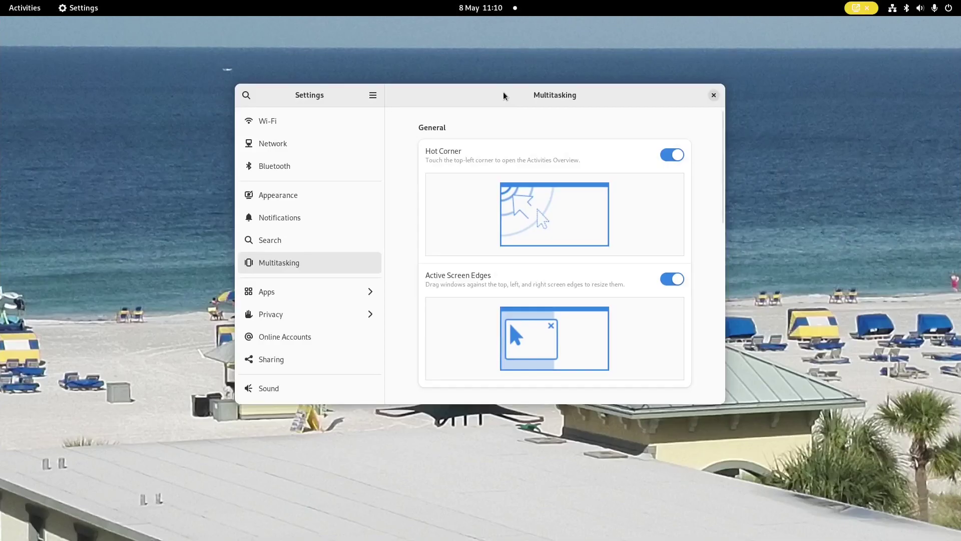
left_click_drag(504, 95, 953, 16)
left_click_drag(641, 27, 2, 5)
key("super+Down")
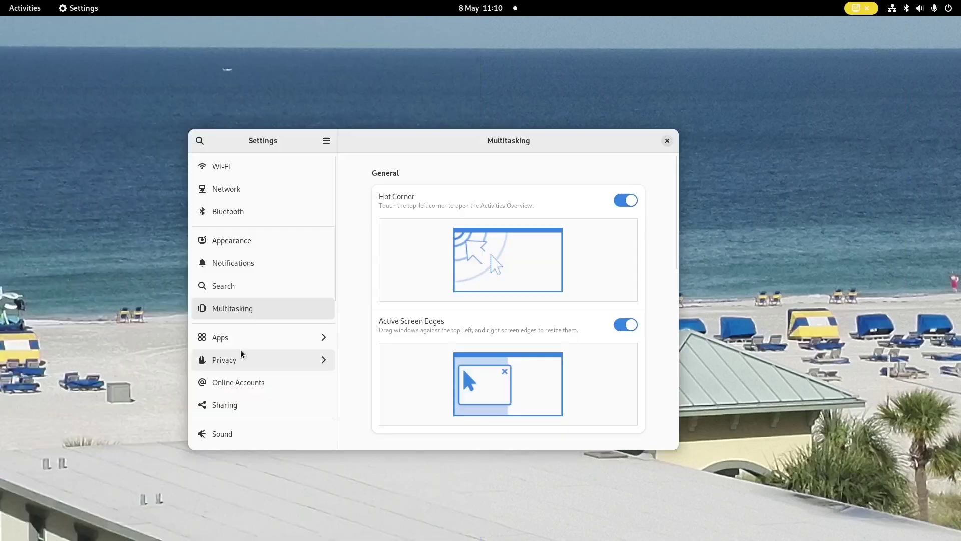
In Apps, view the settings for Calculator, Calendar, Cheese, Connections and Contacts
left_click(284, 336)
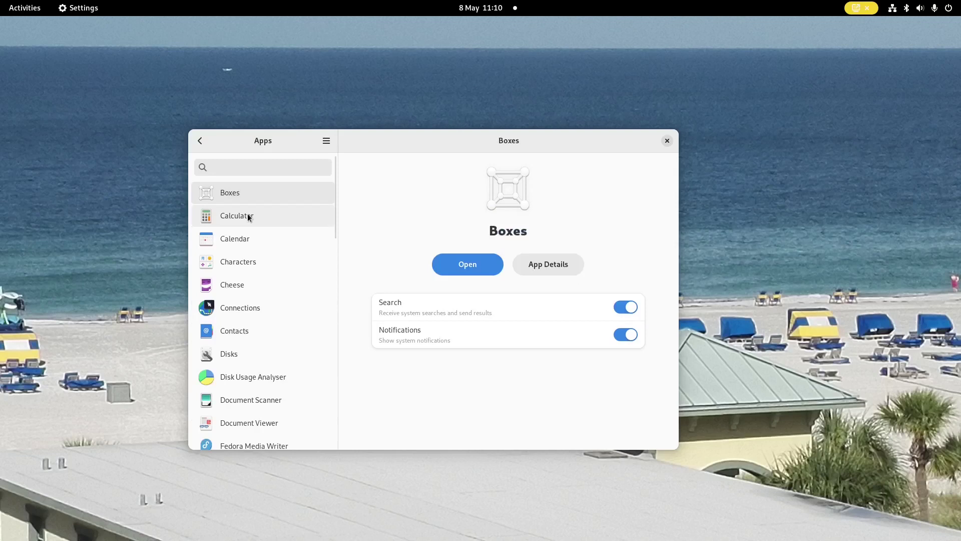
left_click(247, 213)
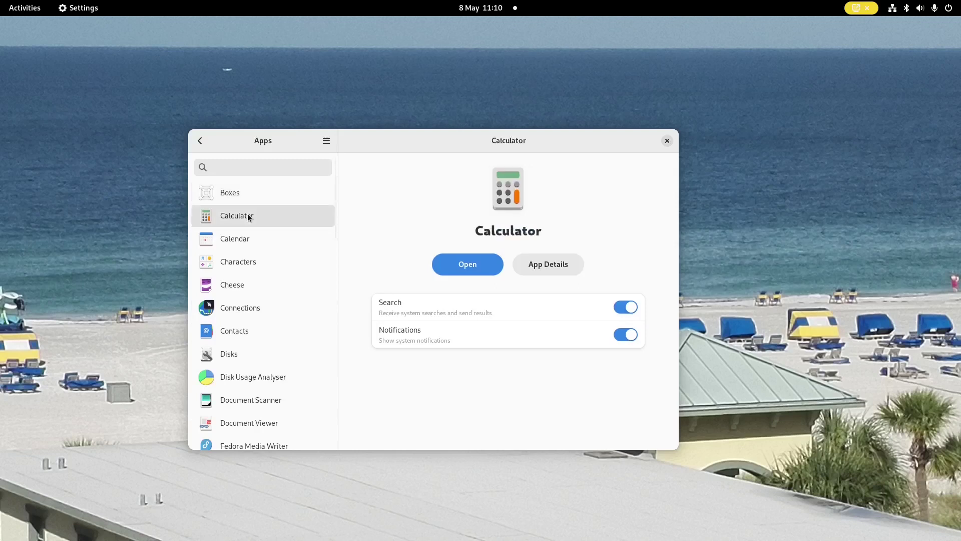
left_click(248, 239)
left_click(249, 281)
left_click(261, 304)
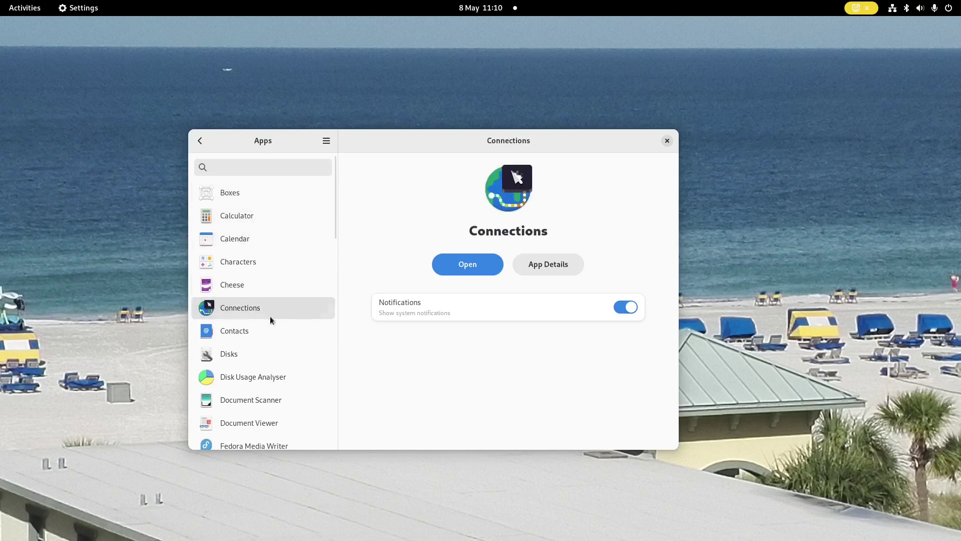
left_click(273, 330)
Continue through LibreOffice Calc, Maps, Photos, Tour and Tweaks, then go back to Privacy
left_click_drag(334, 215, 334, 333)
left_click(253, 250)
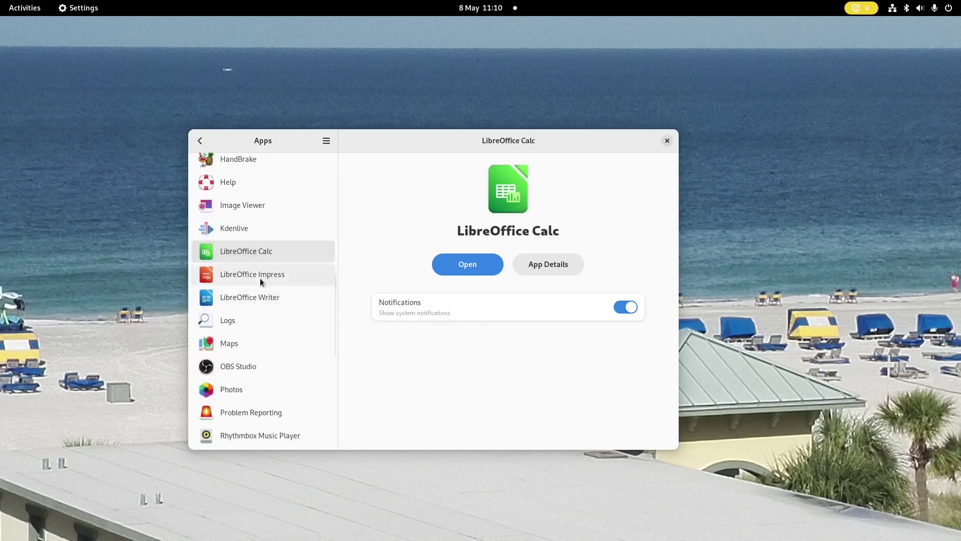
left_click(261, 344)
left_click(263, 388)
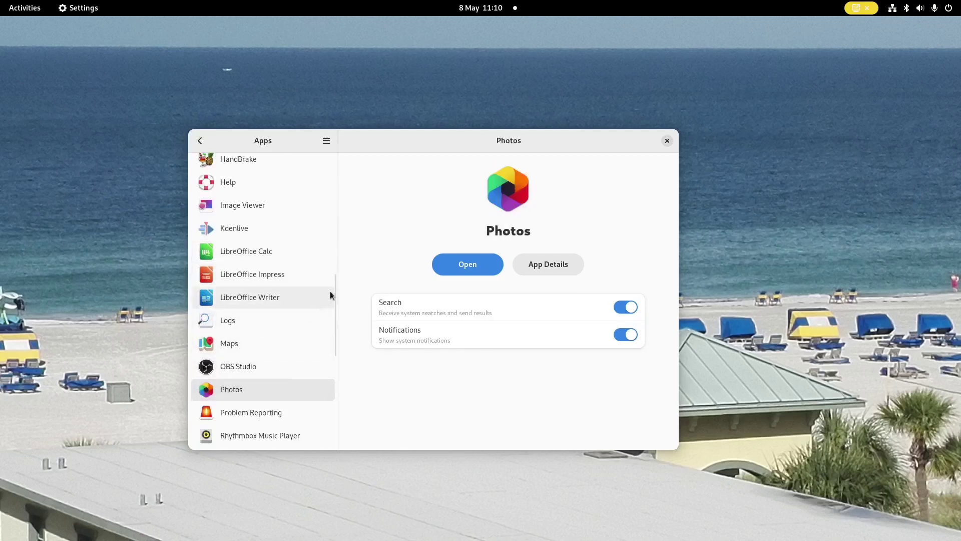
scroll(223, 329, "down", 10)
left_click(223, 328)
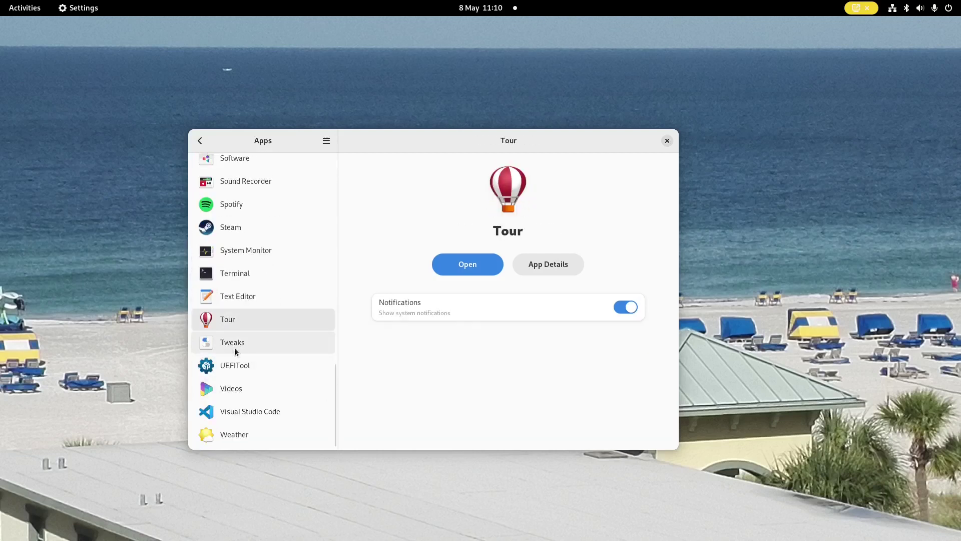
left_click(234, 348)
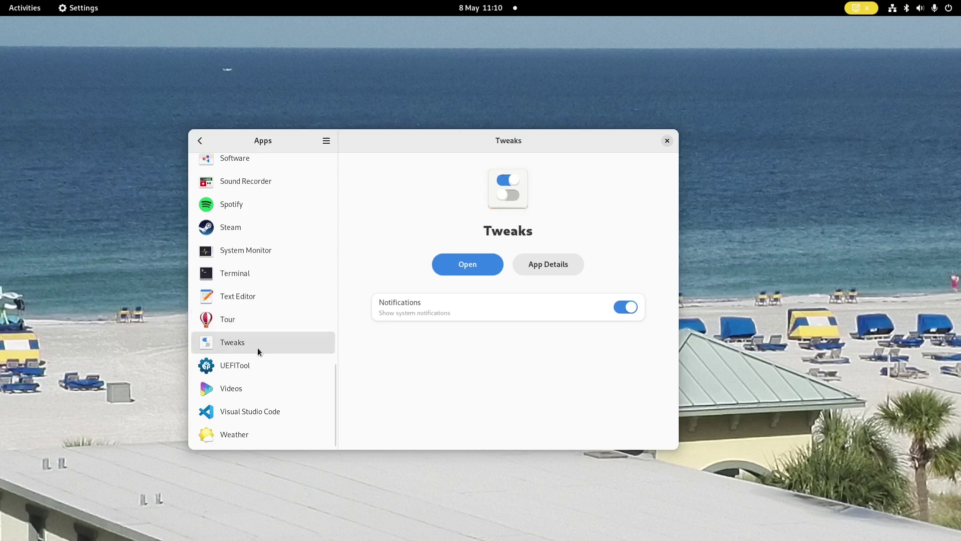
left_click(200, 140)
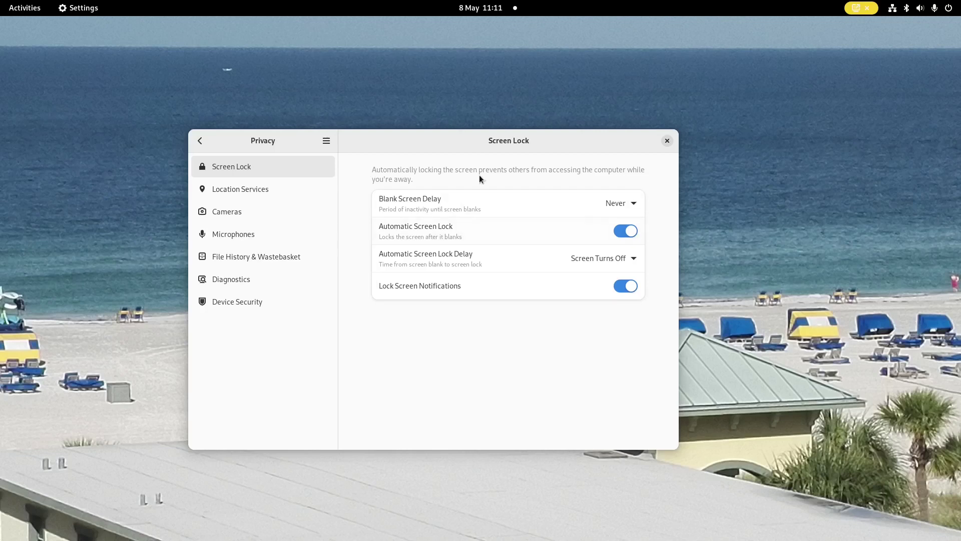
Check Blank Screen Delay choices, keeping Never, then view Location Services and Cameras privacy pages
left_click(631, 203)
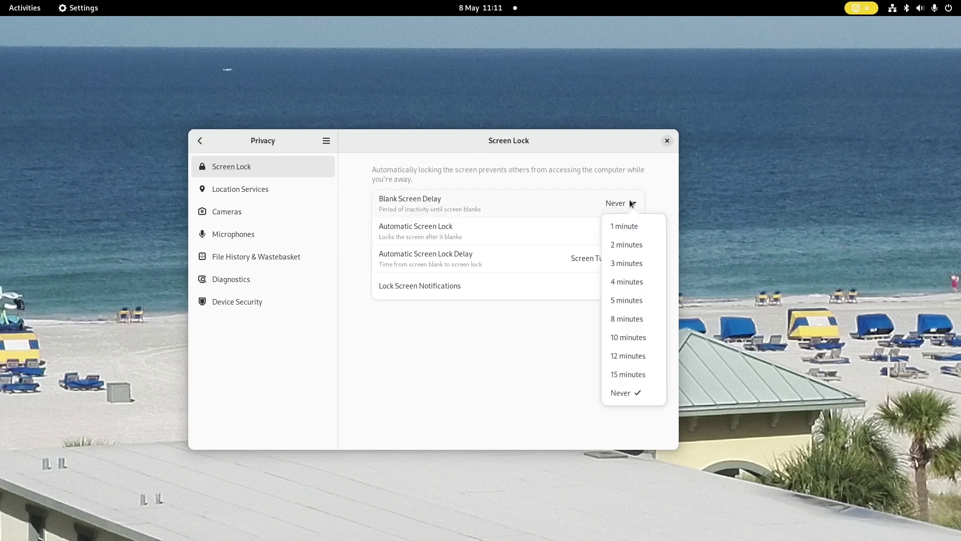
left_click(461, 239)
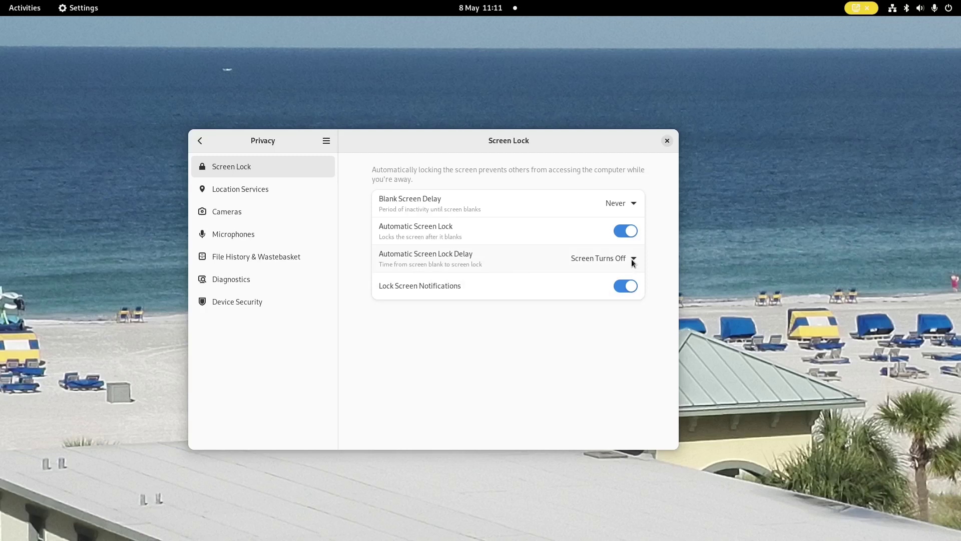
left_click(257, 190)
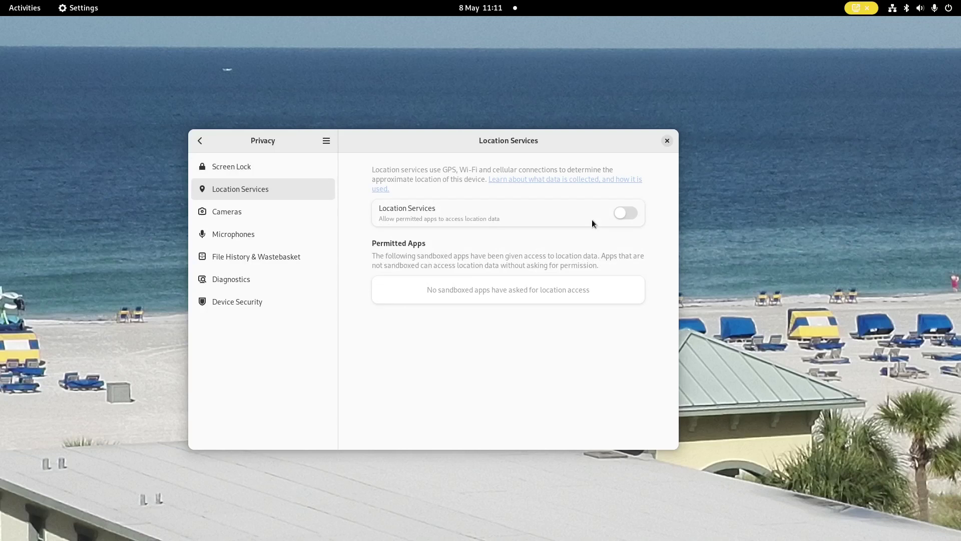
left_click(241, 211)
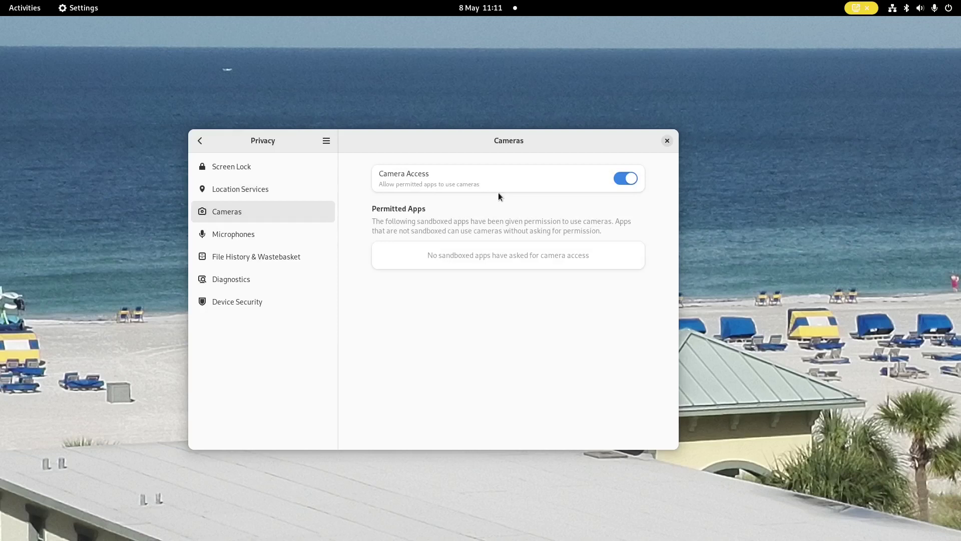
View Microphones and File History & Wastebasket, keeping File History Duration at Forever
left_click(251, 245)
left_click(251, 233)
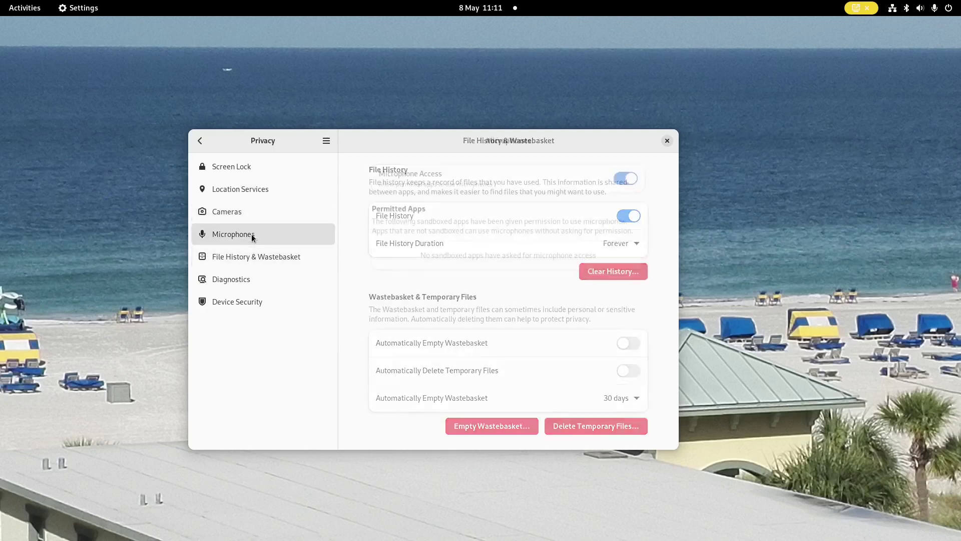
left_click(240, 261)
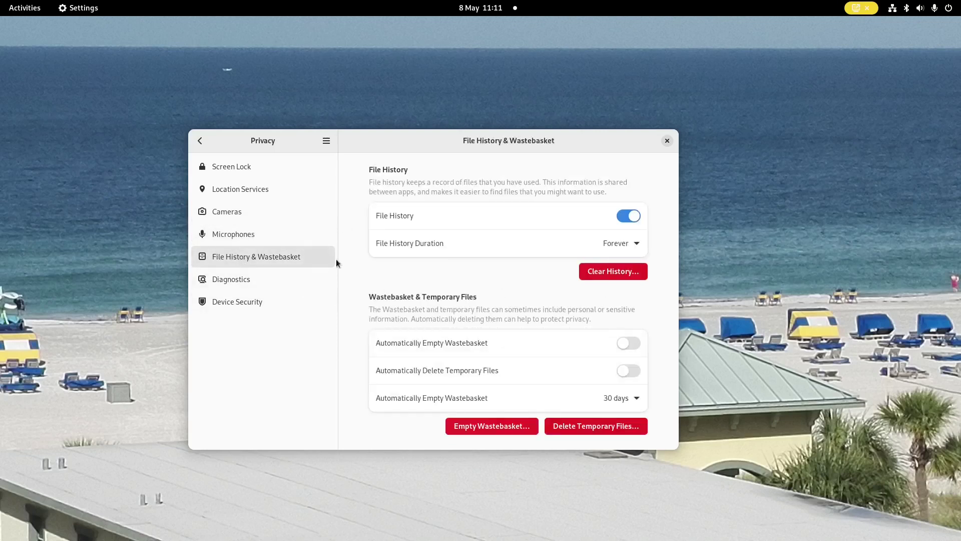
left_click(638, 244)
left_click(638, 244)
Return to the main Settings list, pass through Online Accounts and select Sharing
key("alt+Left")
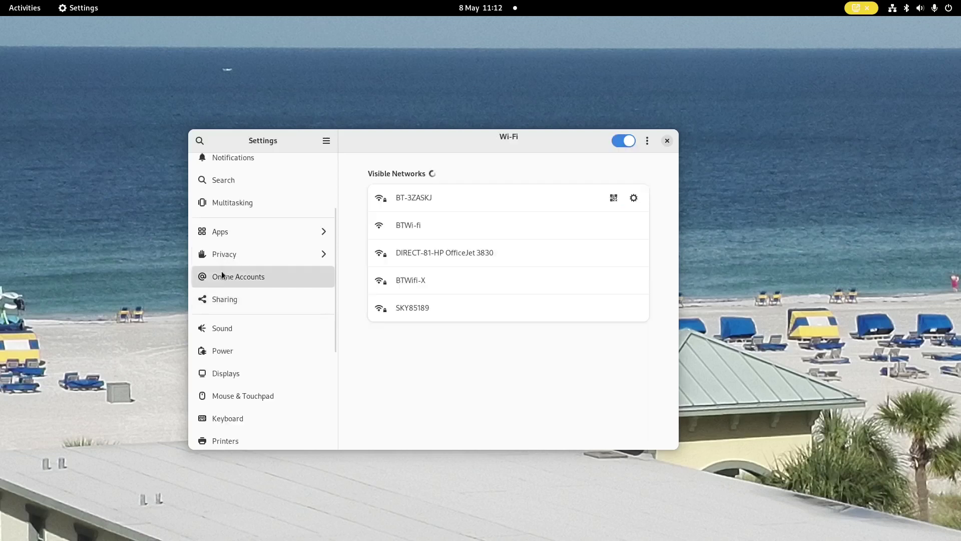
left_click(221, 277)
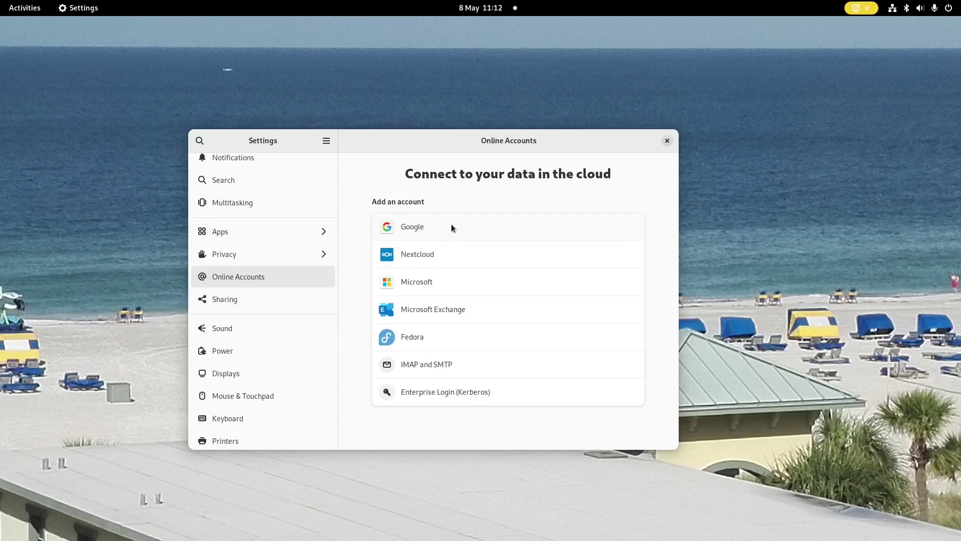
key("Down")
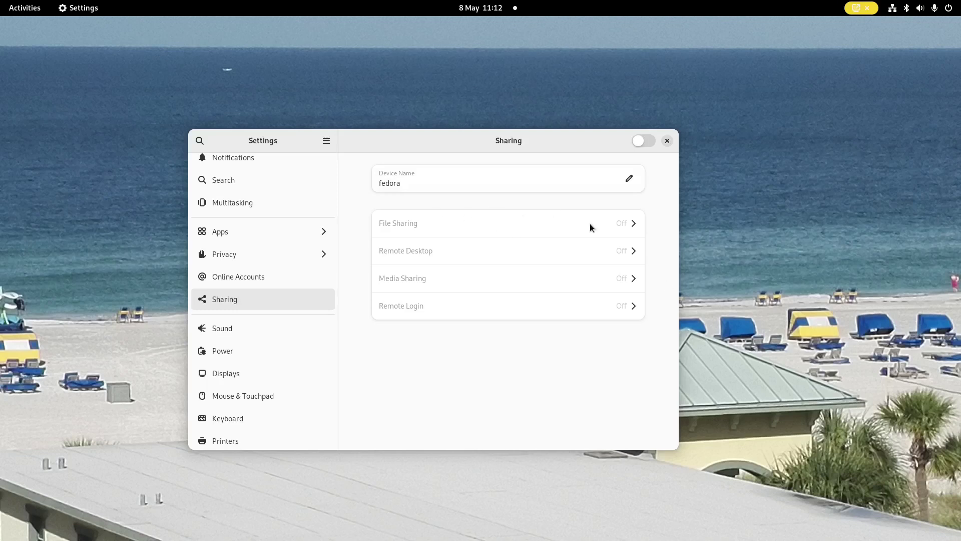
Switch sharing on for this computer and enable Remote Desktop connections
left_click(644, 140)
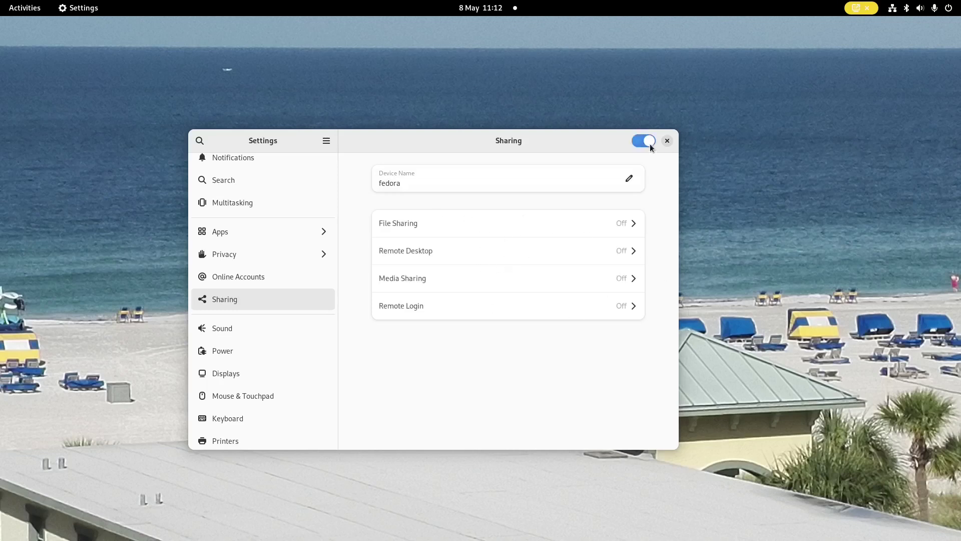
left_click(628, 258)
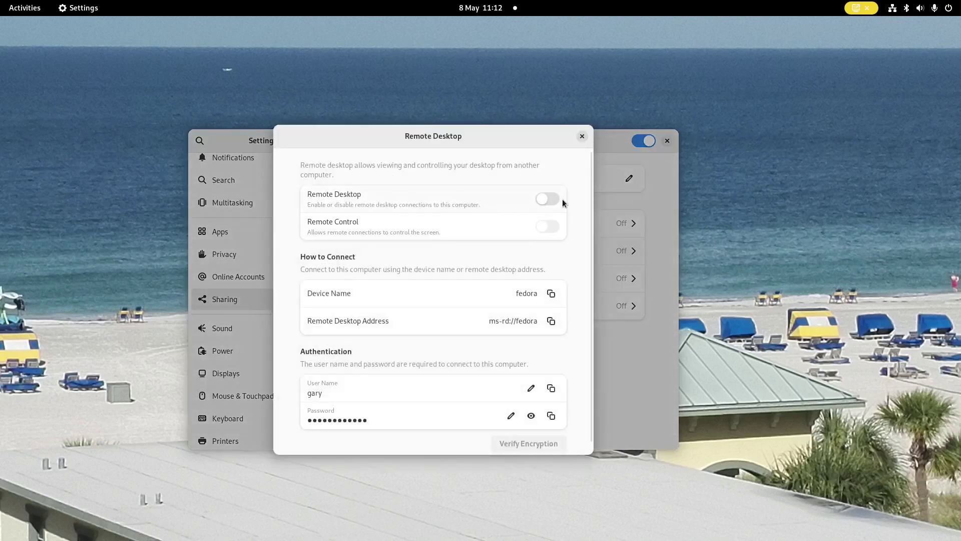
left_click(547, 200)
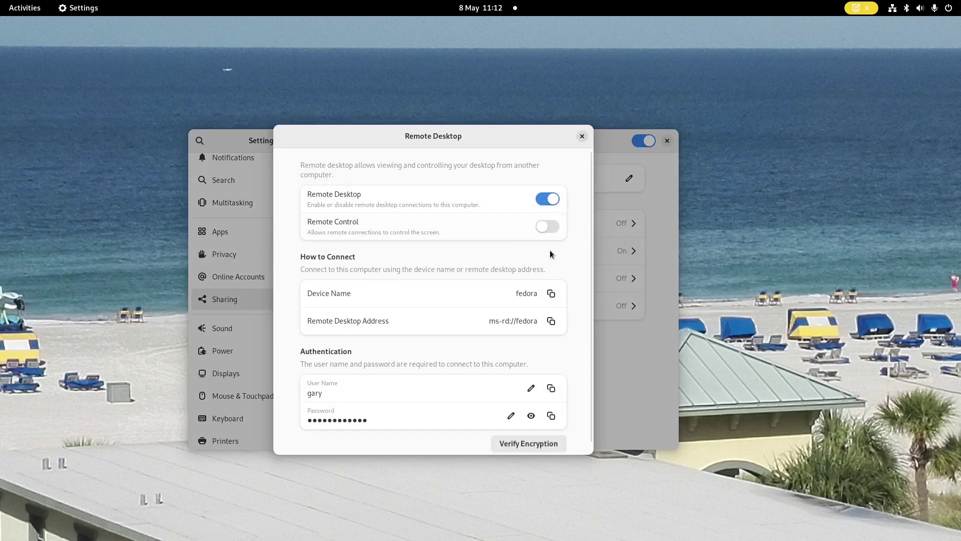
scroll(474, 388, "down", 1)
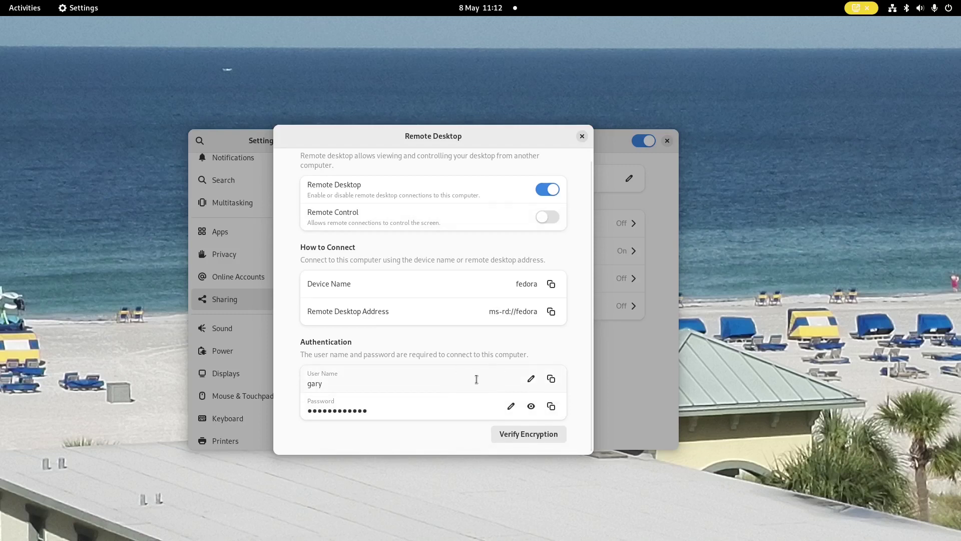
scroll(476, 378, "up", 1)
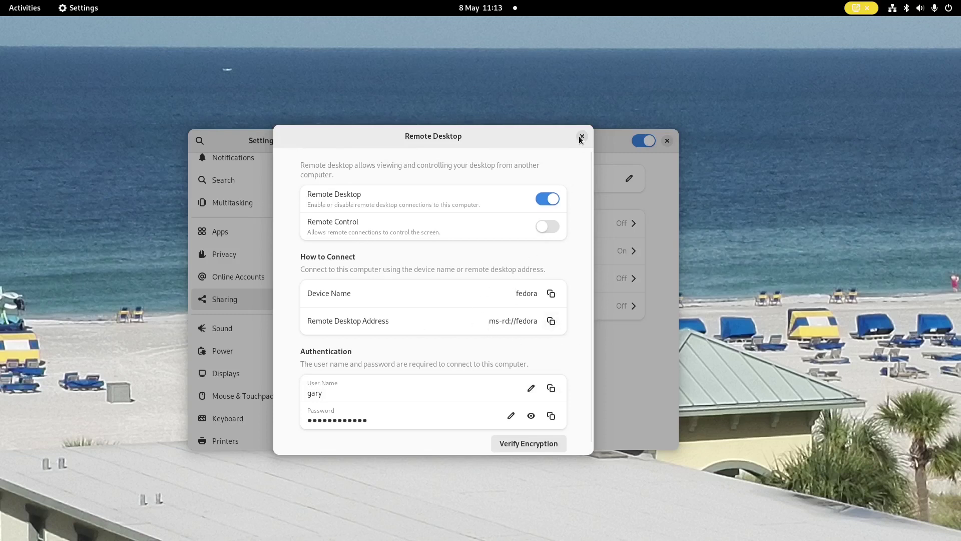
key("Escape")
Review the File Sharing, Media Sharing and Remote Login dialogs, leaving all three off
left_click(627, 225)
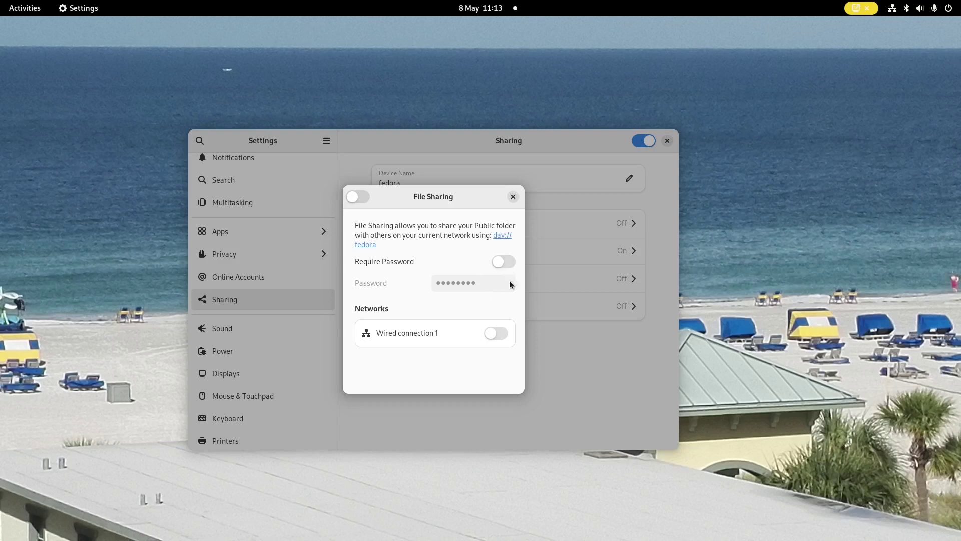
left_click(498, 266)
left_click(498, 266)
left_click(507, 195)
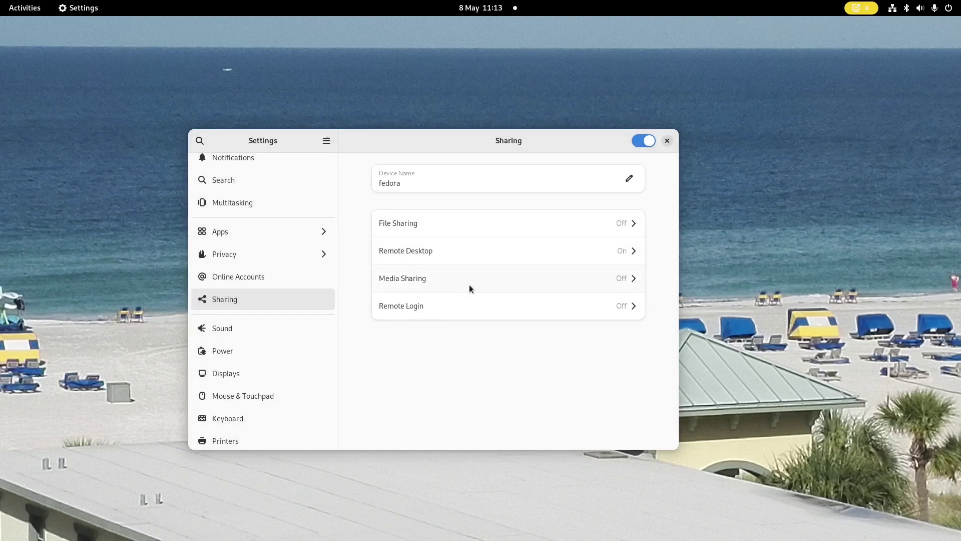
left_click(594, 283)
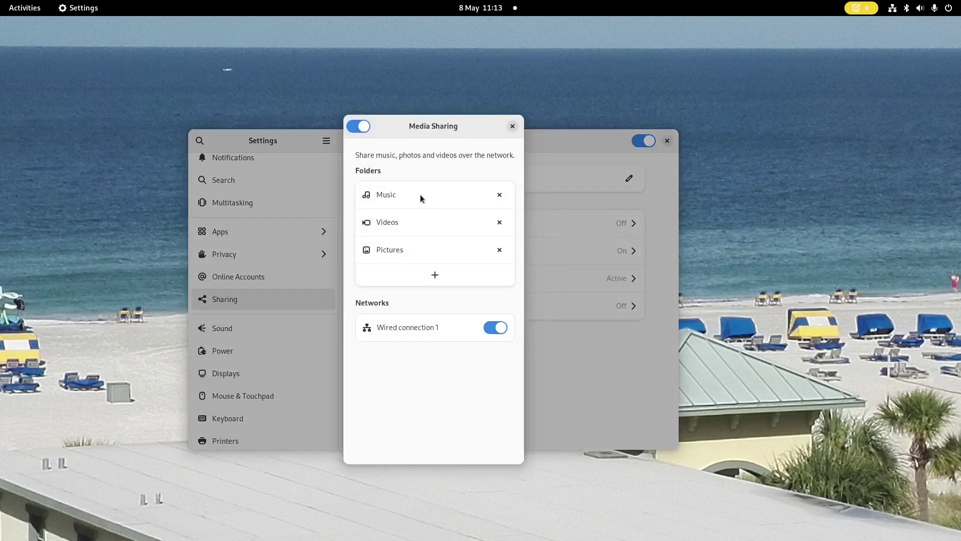
left_click(358, 125)
left_click(513, 125)
left_click(488, 307)
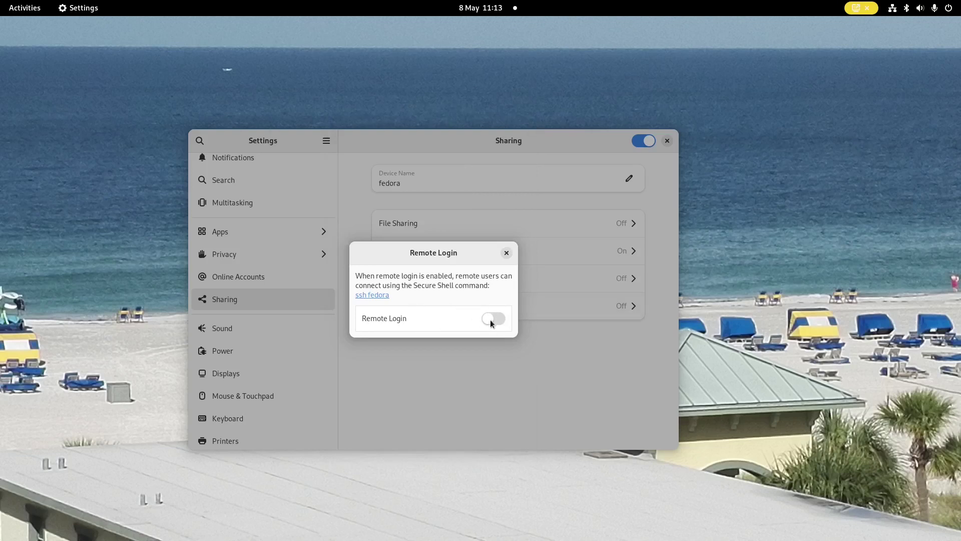
left_click(506, 252)
scroll(259, 332, "down", 3)
left_click(258, 305)
Inspect the HP OfficeJet printer's options, then check Removable Media, leaving CD audio on Ask what to do
left_click(258, 331)
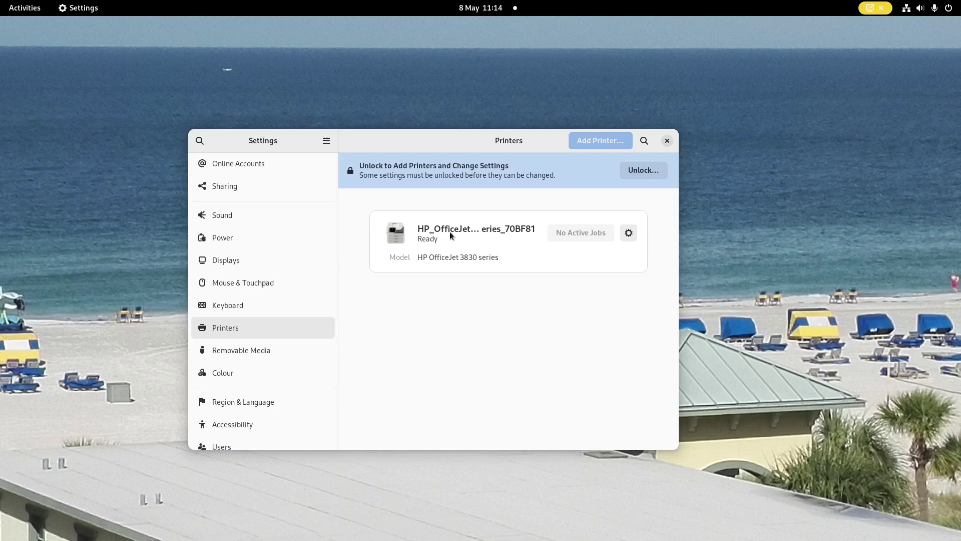
left_click(629, 233)
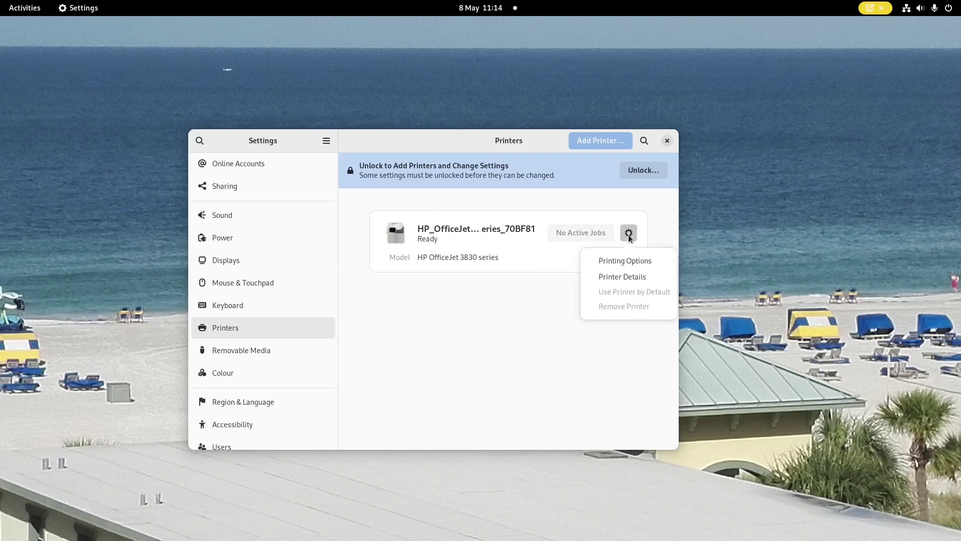
left_click(459, 326)
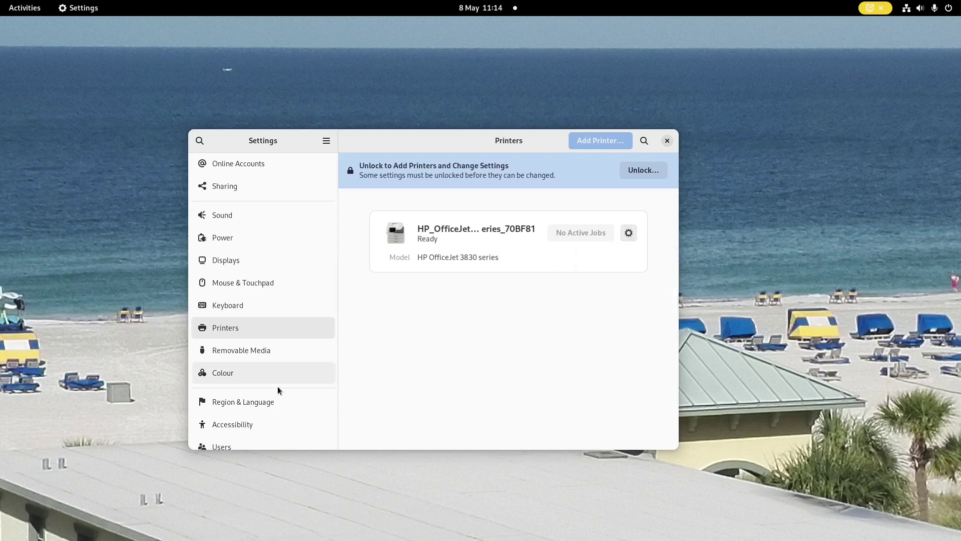
left_click(235, 351)
left_click_drag(335, 299, 329, 340)
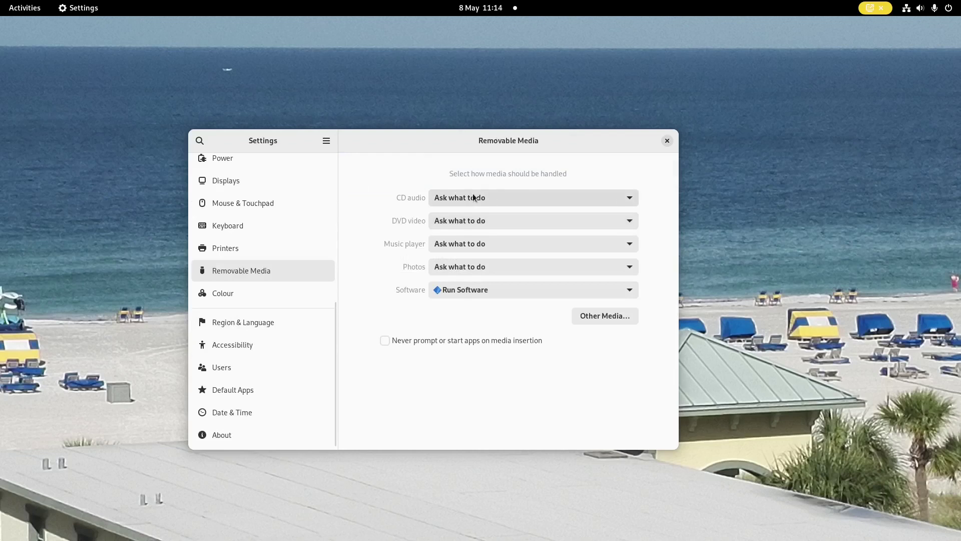
left_click(631, 198)
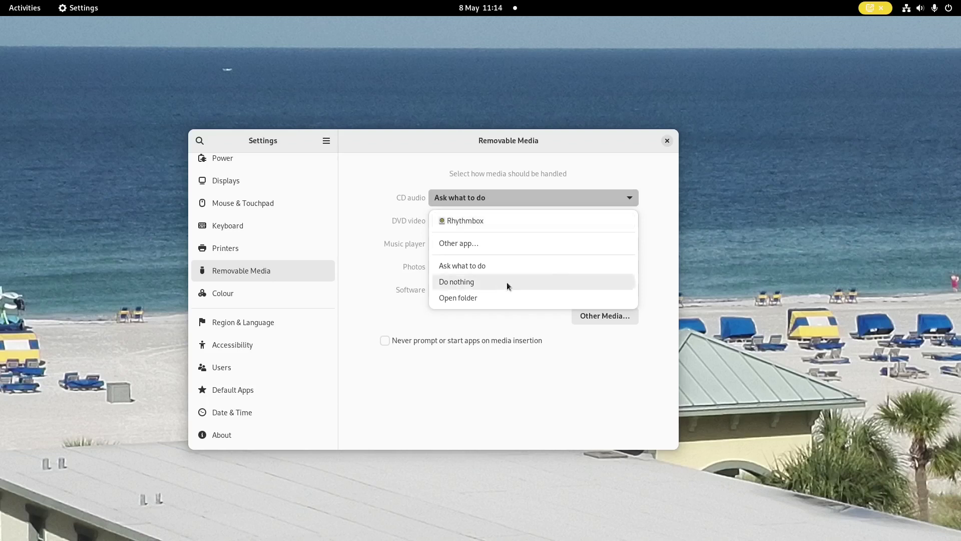
left_click(659, 207)
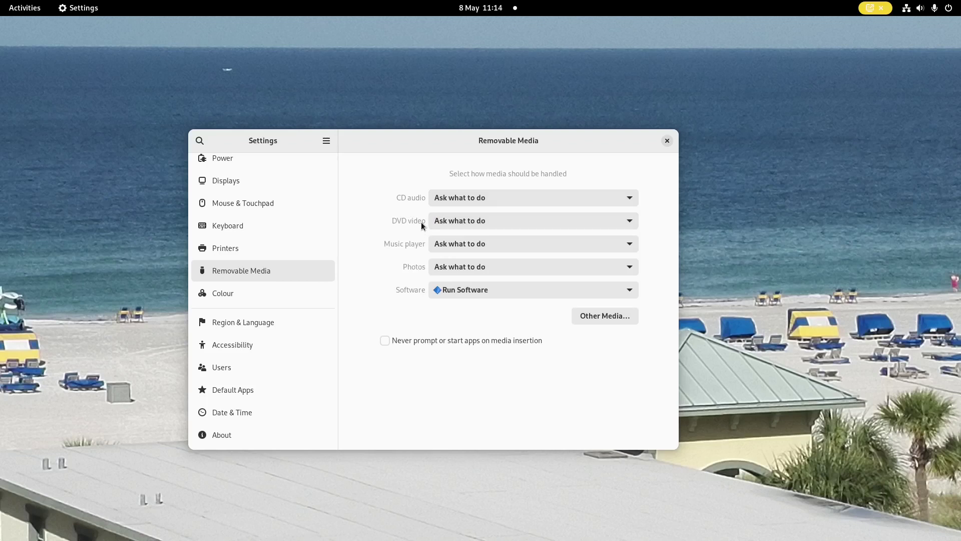
In Default Apps settings, set the Web browser dropdown to Firefox
left_click(250, 389)
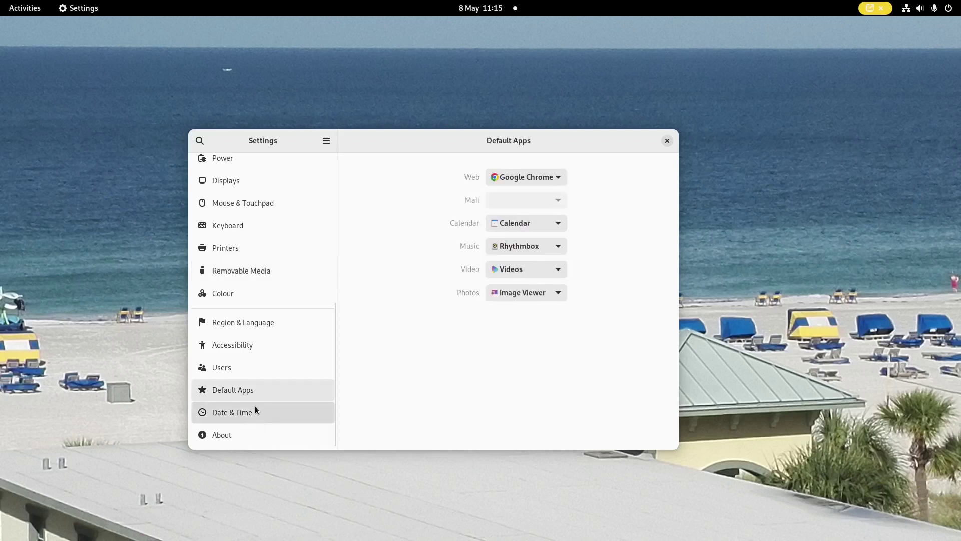
left_click(254, 408)
left_click(254, 390)
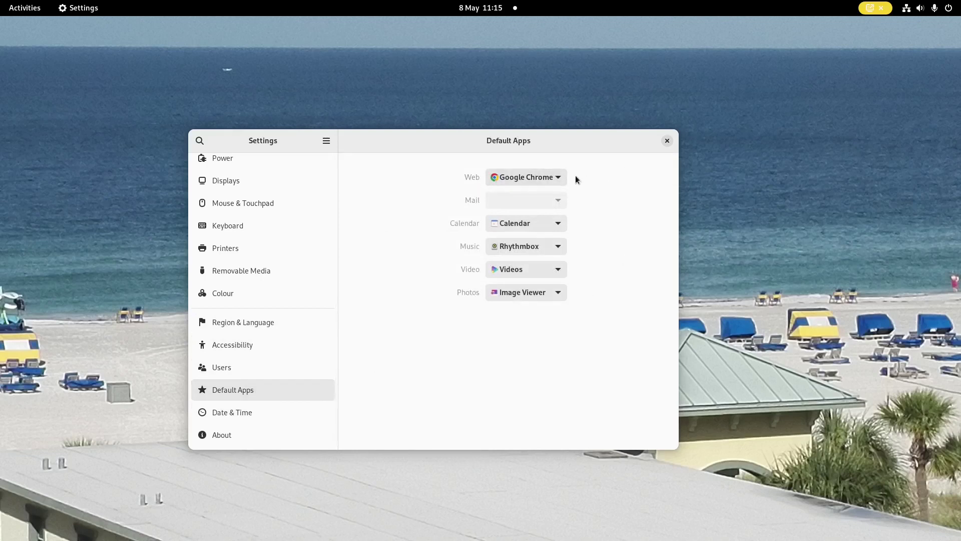
left_click(558, 176)
left_click(539, 220)
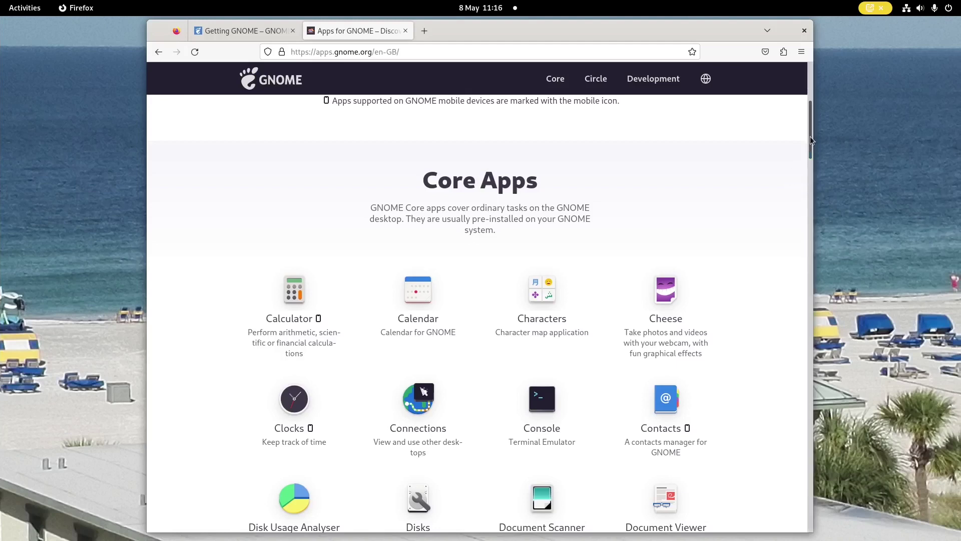
Search the Activities overview for 'calc'
left_click_drag(810, 136, 804, 156)
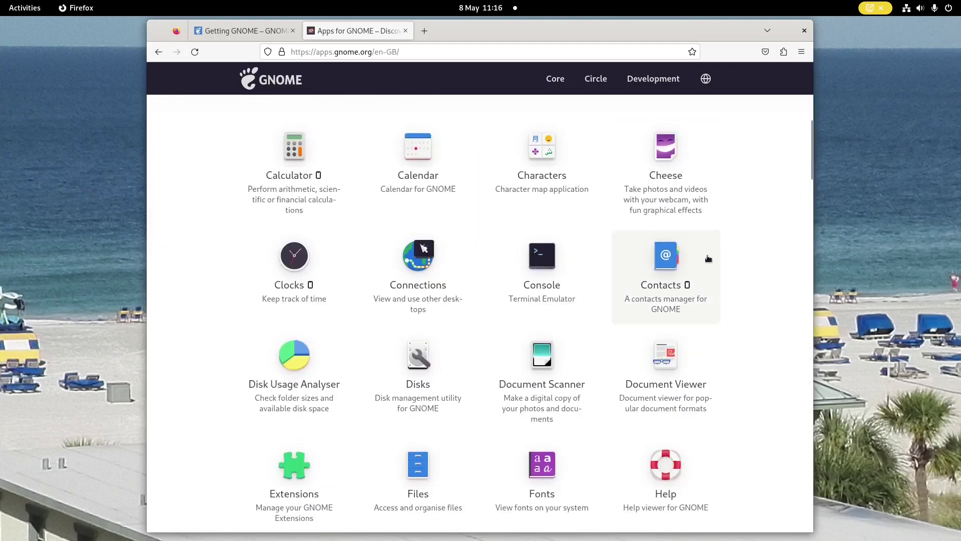
key("super")
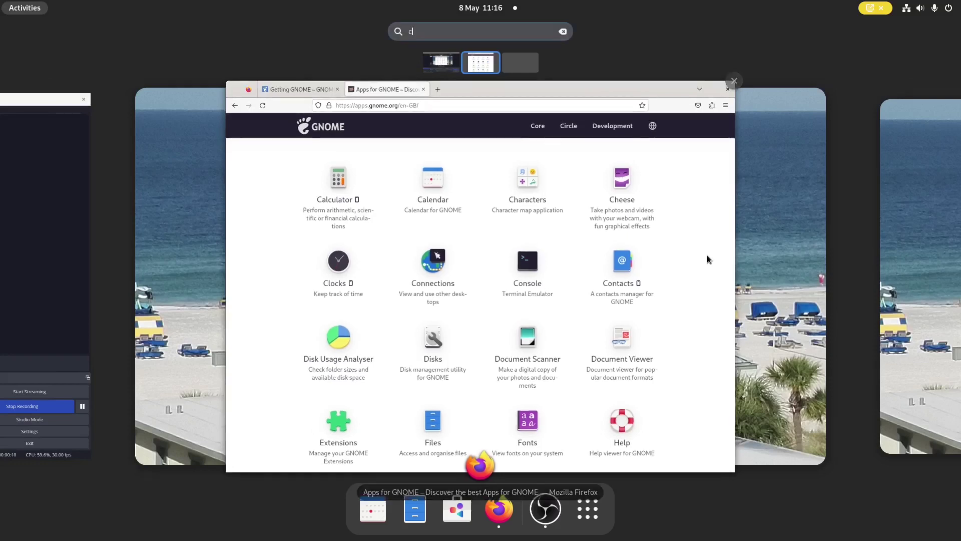
type("c")
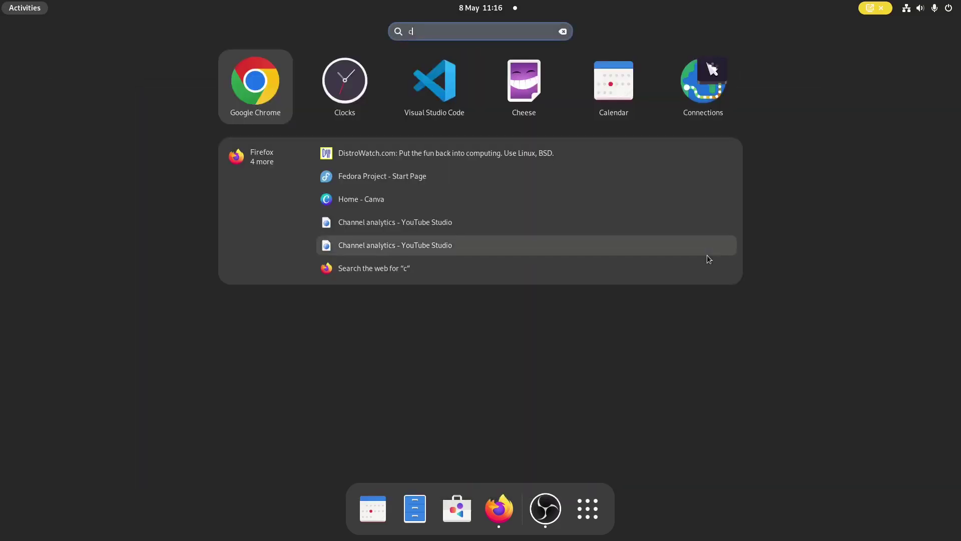
type("alc")
Launch Calculator from the search results and look over its Basic mode dropdown
key("Return")
left_click(296, 151)
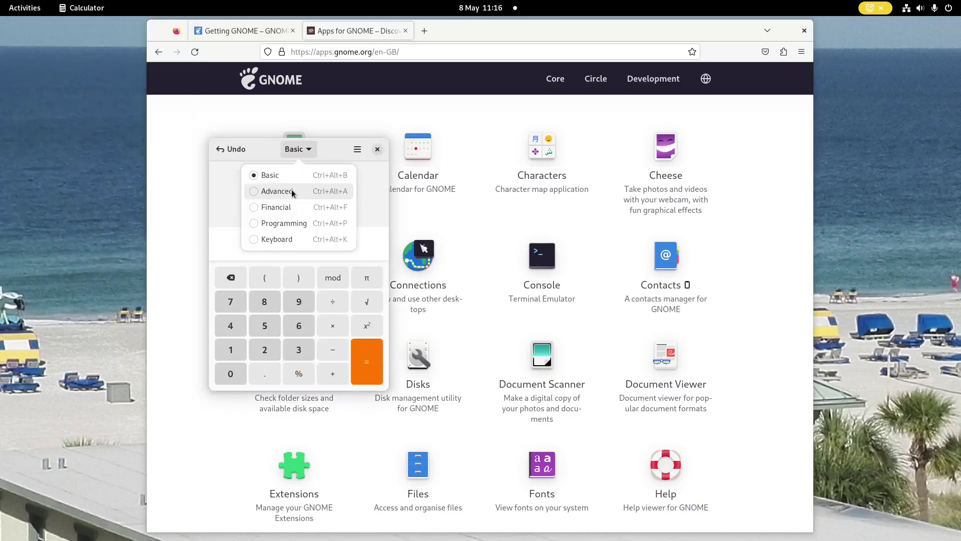
left_click(440, 179)
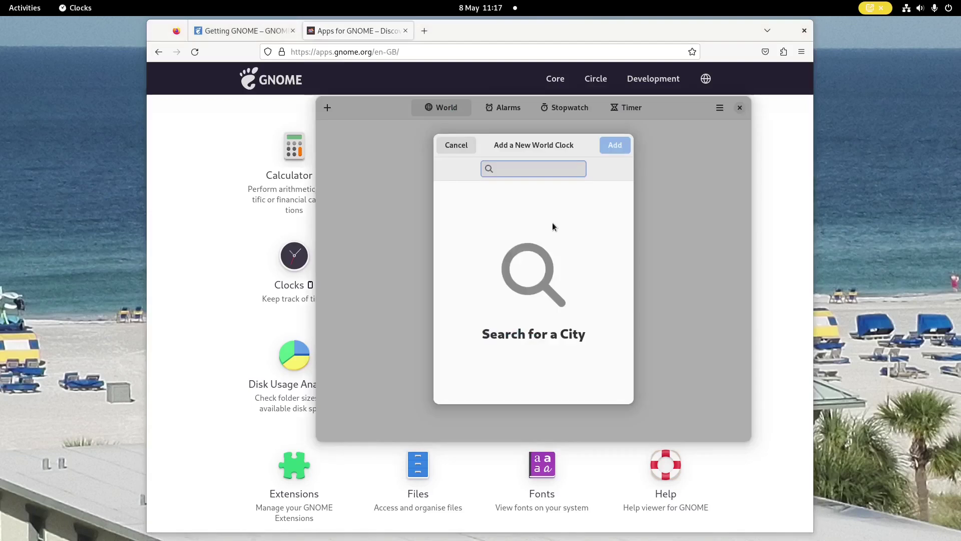
Add an Aberdeen, United Kingdom world clock by searching 'aberdeen', then quit Clocks
type("aberden")
key("BackSpace")
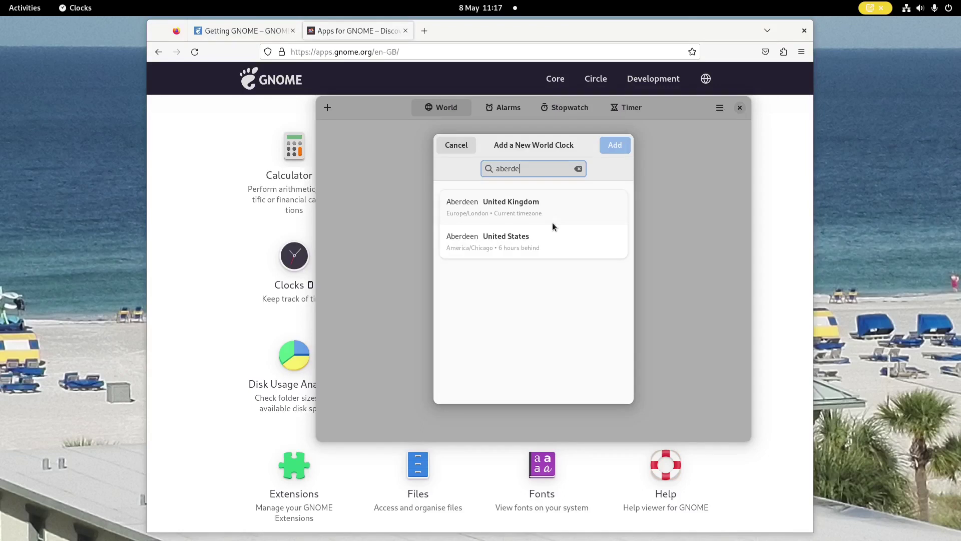
left_click(552, 223)
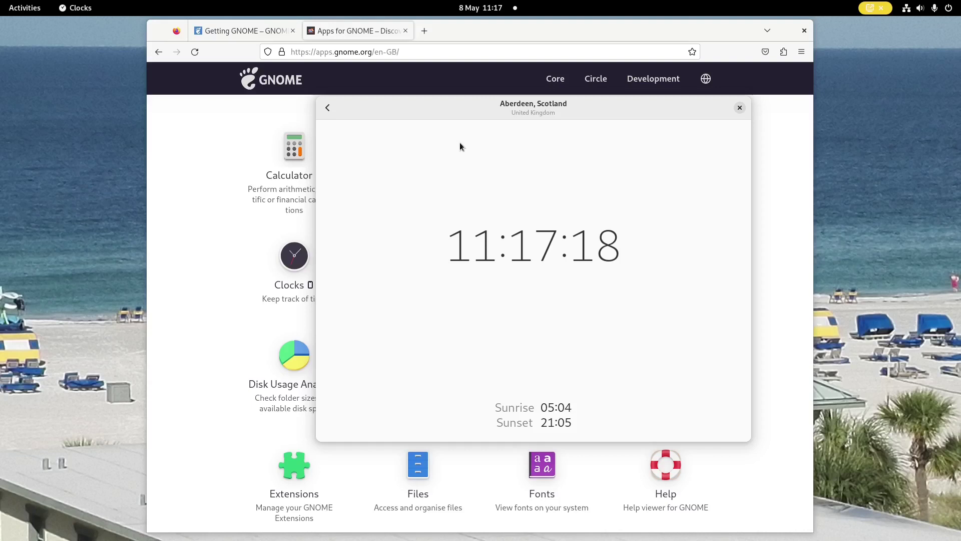
key("ctrl+q")
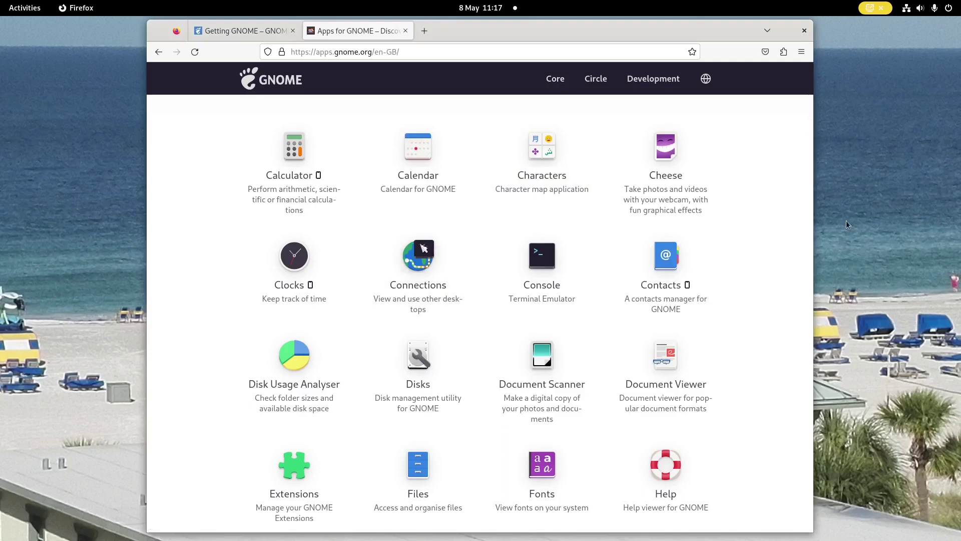
Open a Terminal with Ctrl+Alt+T, close it, and show the Activities overview
key("ctrl+alt+t")
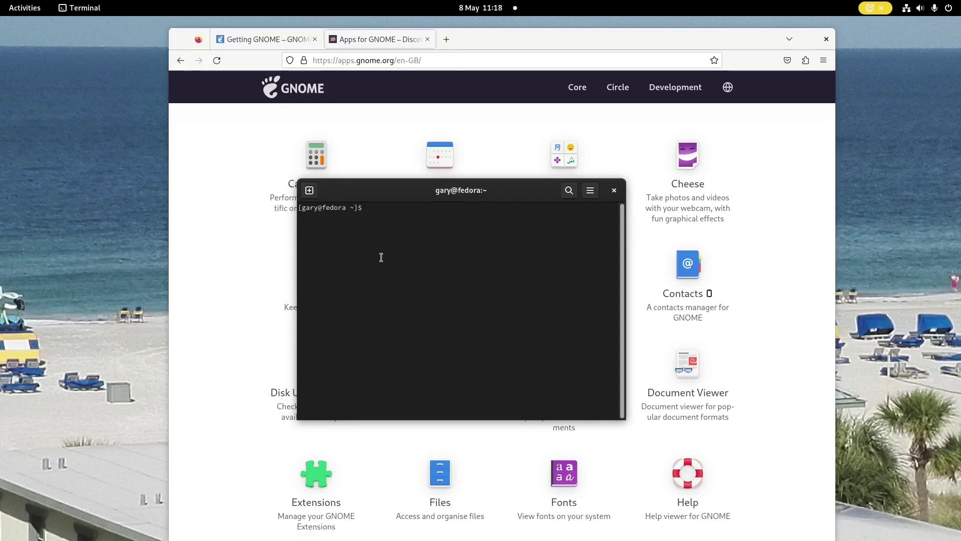
left_click(616, 190)
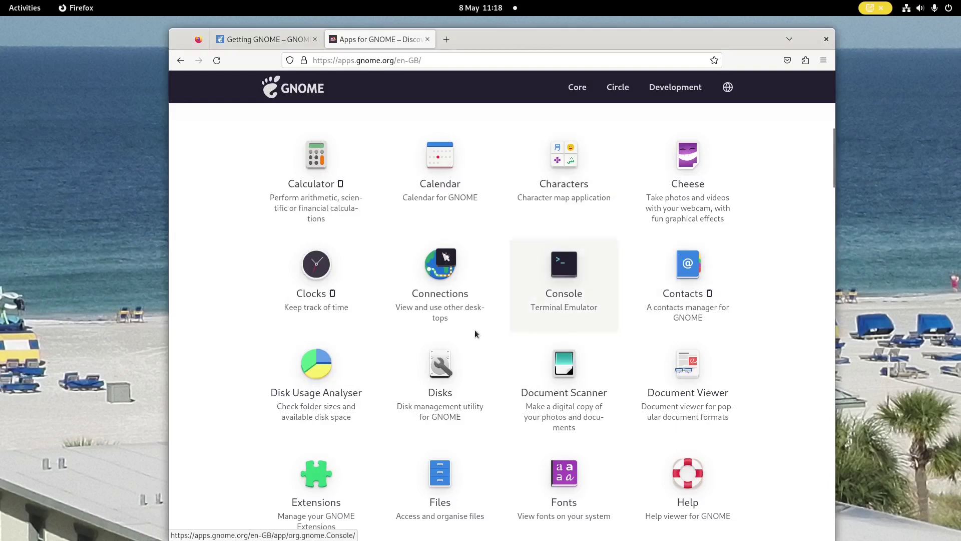
key("super")
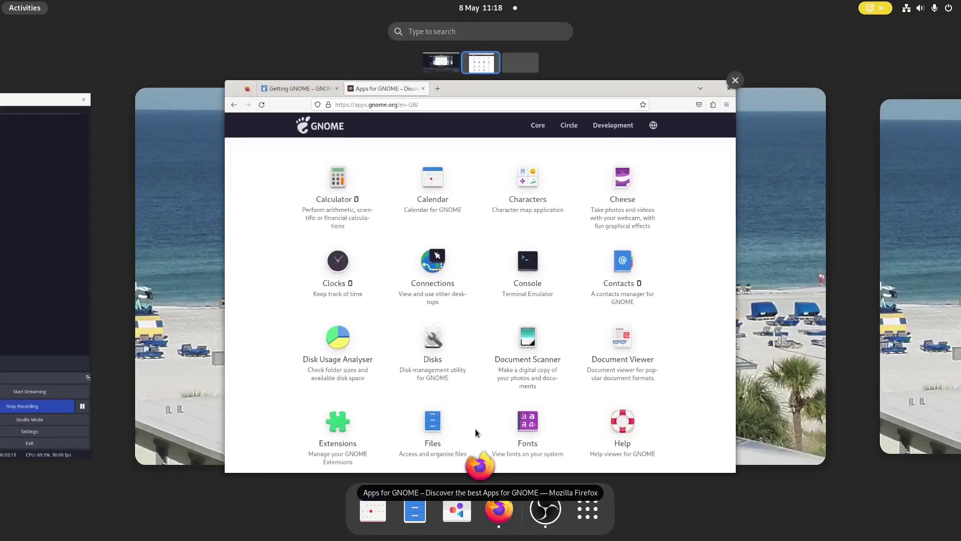
Scan the fedora filesystem in Disk Usage Analyser and dismiss the size-detection warning
left_click(476, 433)
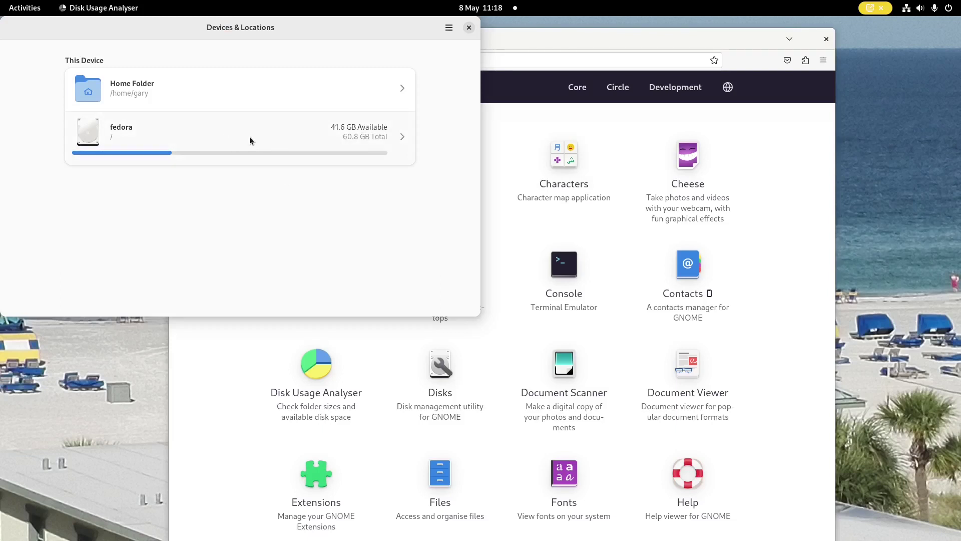
left_click(212, 129)
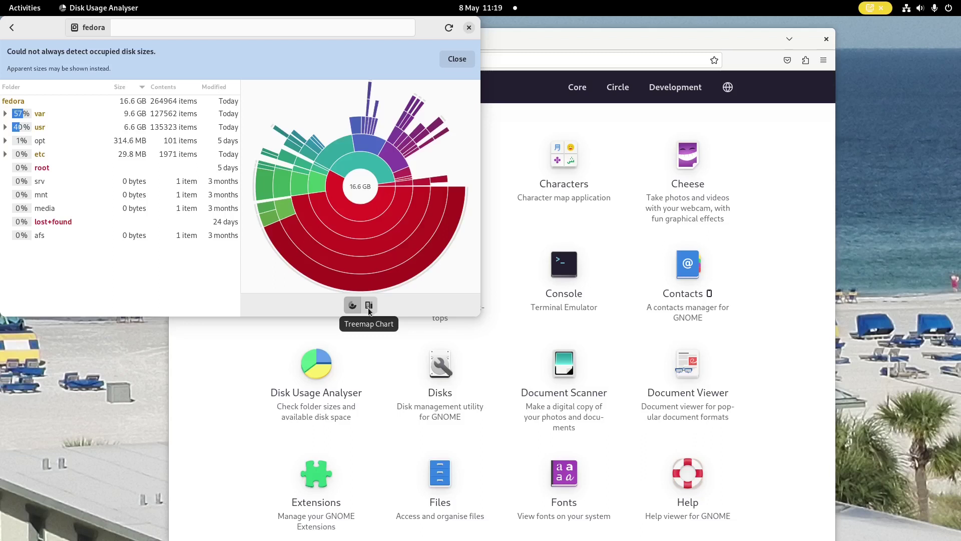
left_click(457, 59)
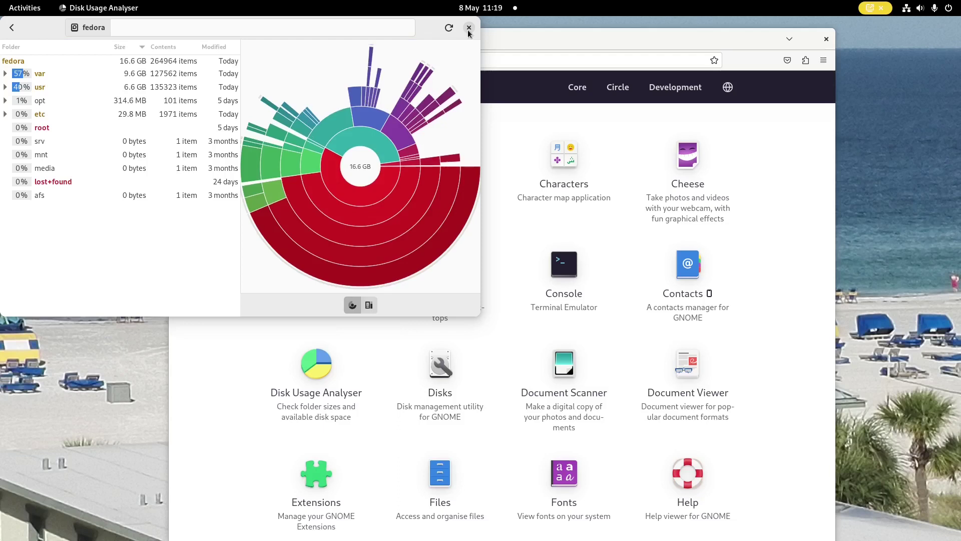
Close Disk Usage Analyser, quit Disks after viewing the SD card, and open Home in Files
left_click(468, 28)
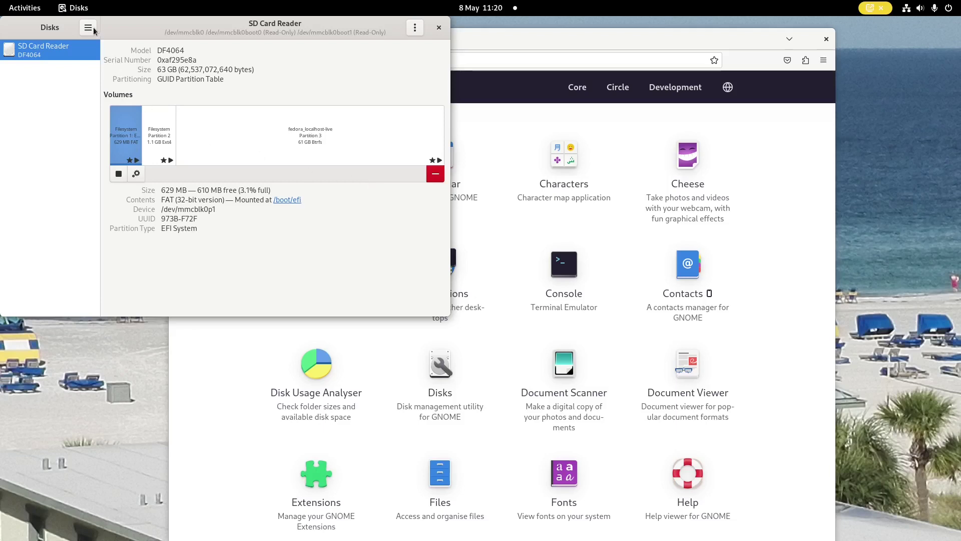
key("ctrl+q")
scroll(506, 340, "down", 5)
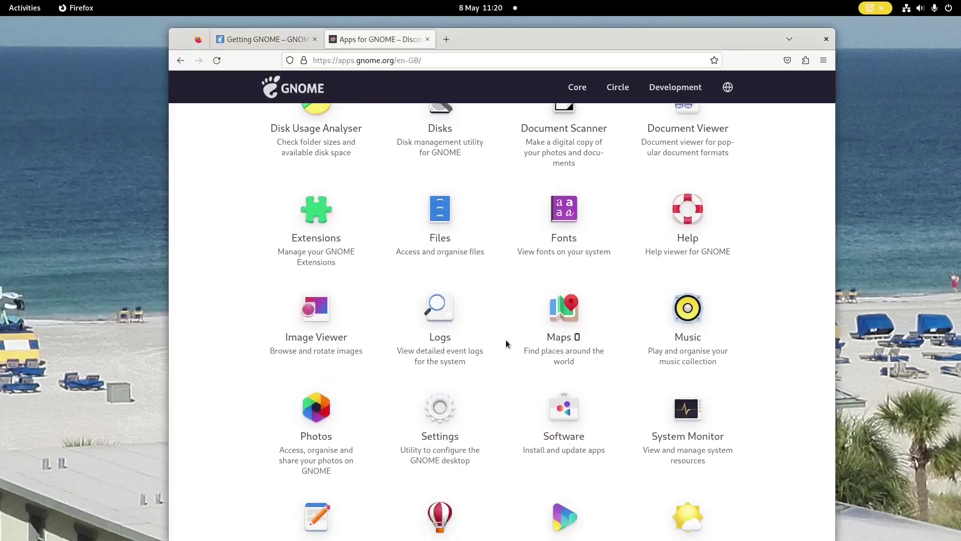
key("super+e")
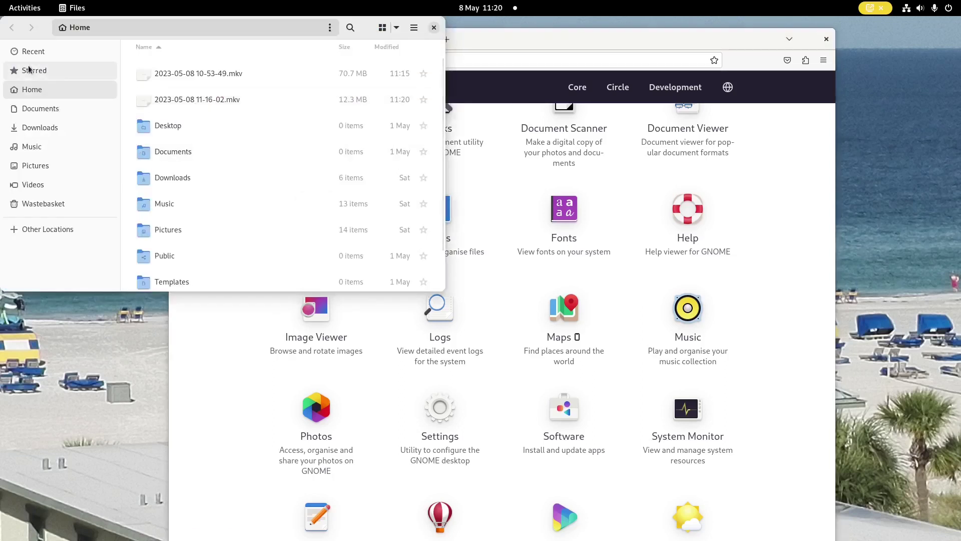
Open Other Locations from the Files sidebar
left_click(15, 229)
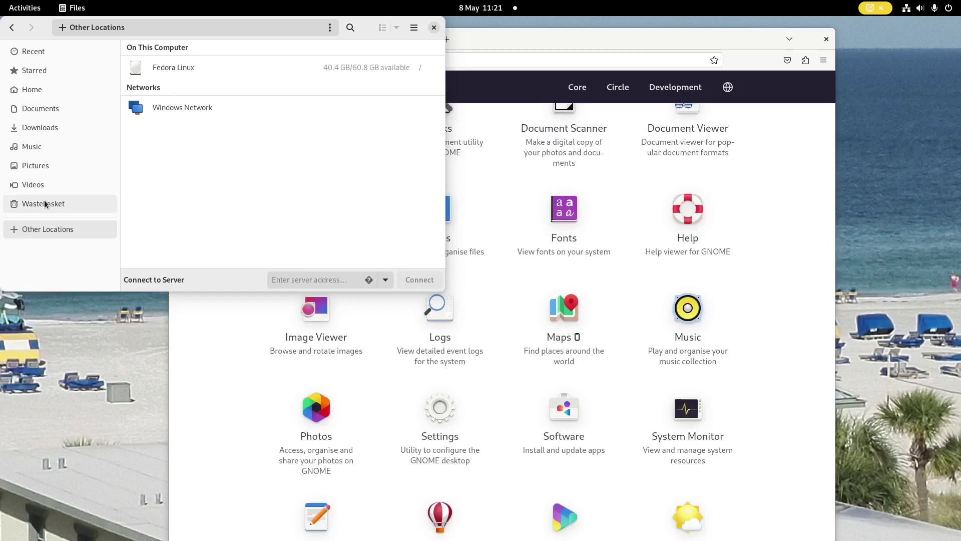
Close Files, step back three beach photos in Image Viewer, and hide the Properties panel
key("ctrl+w")
scroll(322, 199, "down", 5)
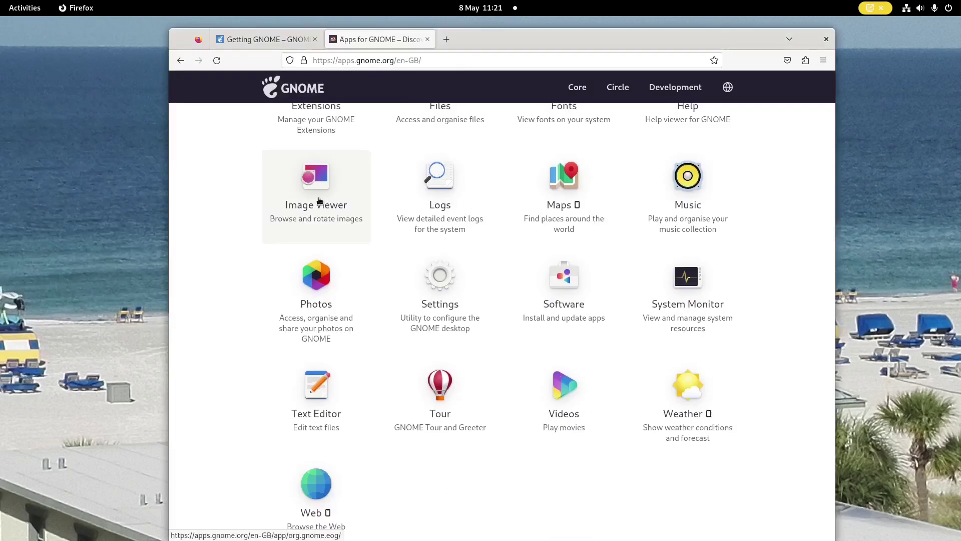
left_click(18, 152)
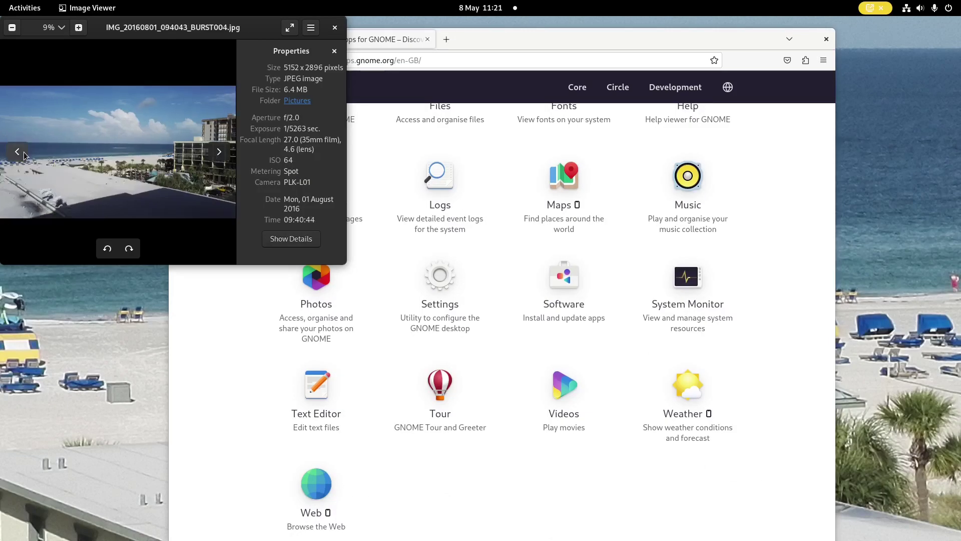
left_click(18, 152)
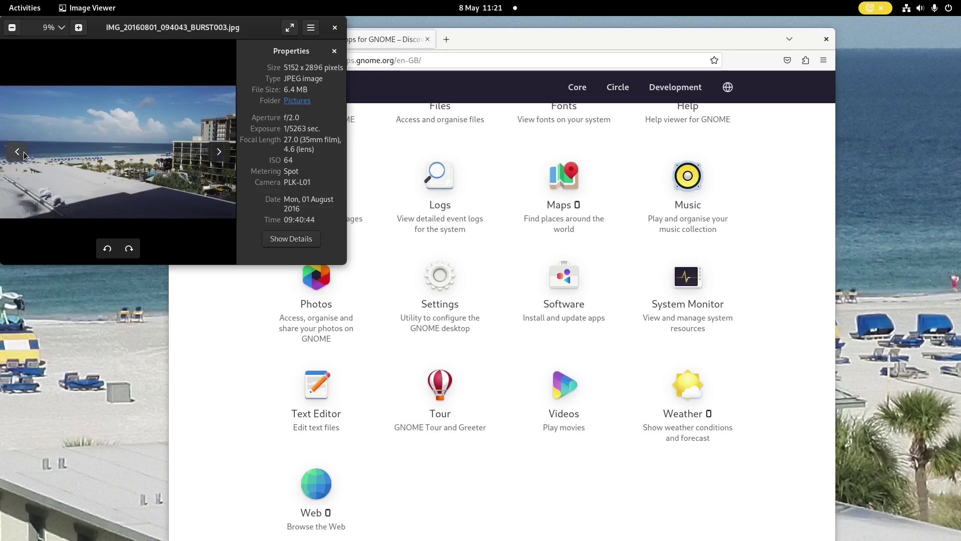
left_click(17, 151)
key("F9")
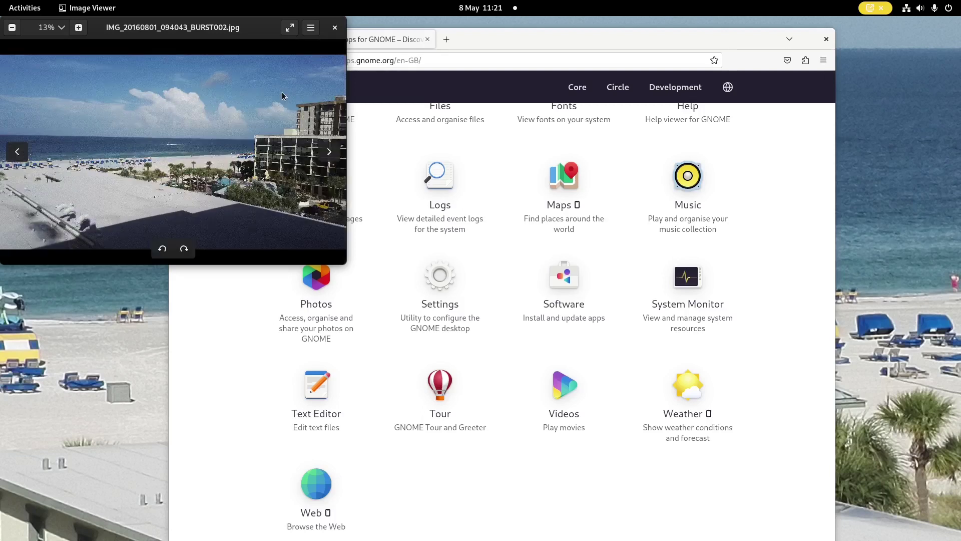
left_click(310, 28)
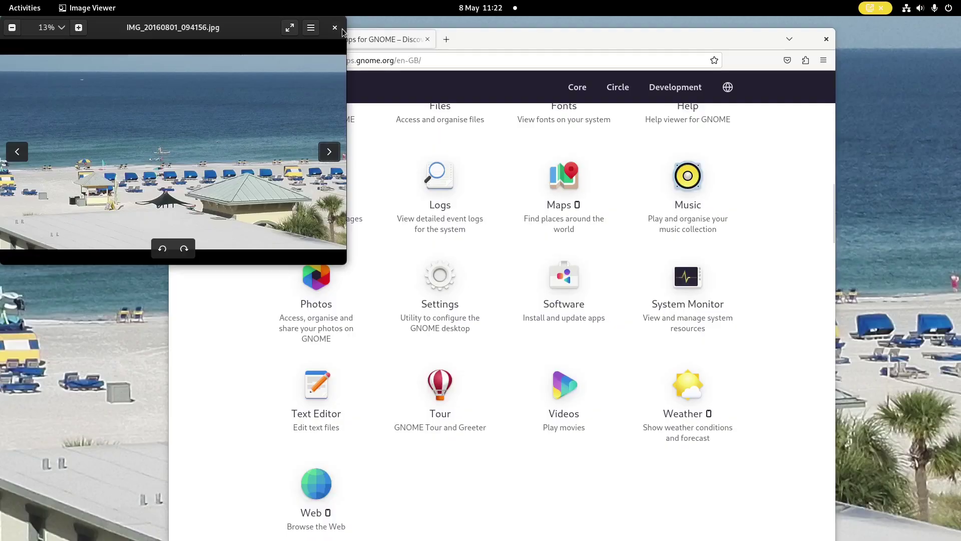
Close the image viewer and return to the Activities overview
key("ctrl+w")
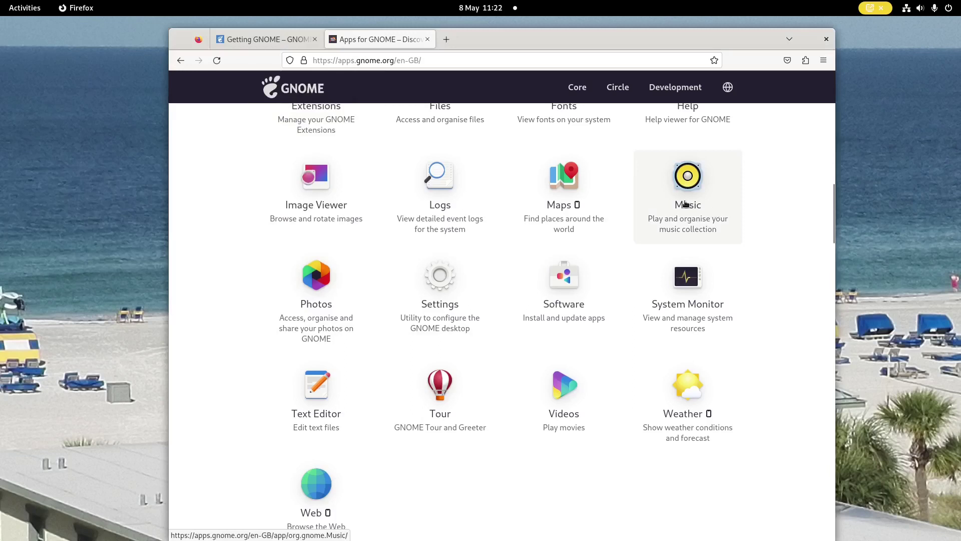
key("super")
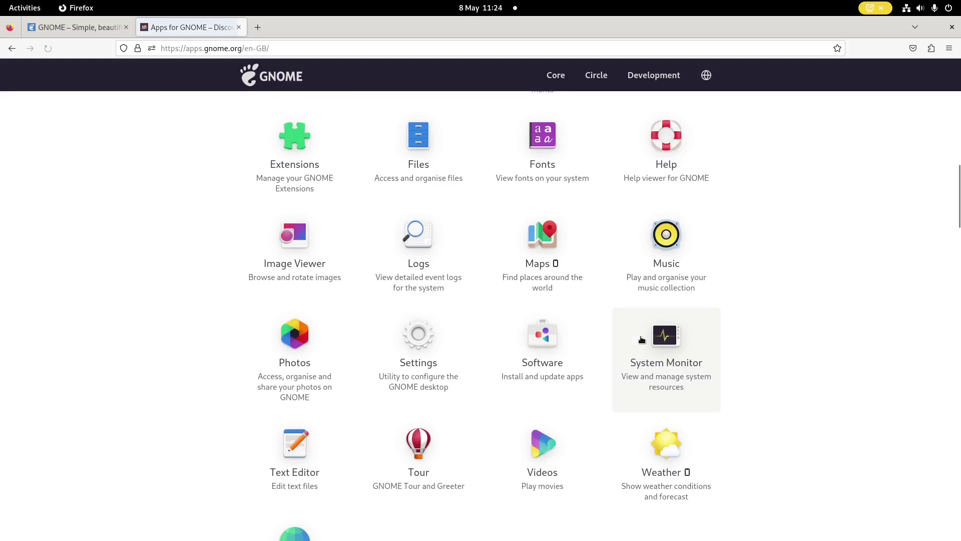
Launch GNOME Software from the dash and scroll through its Explore page
key("super")
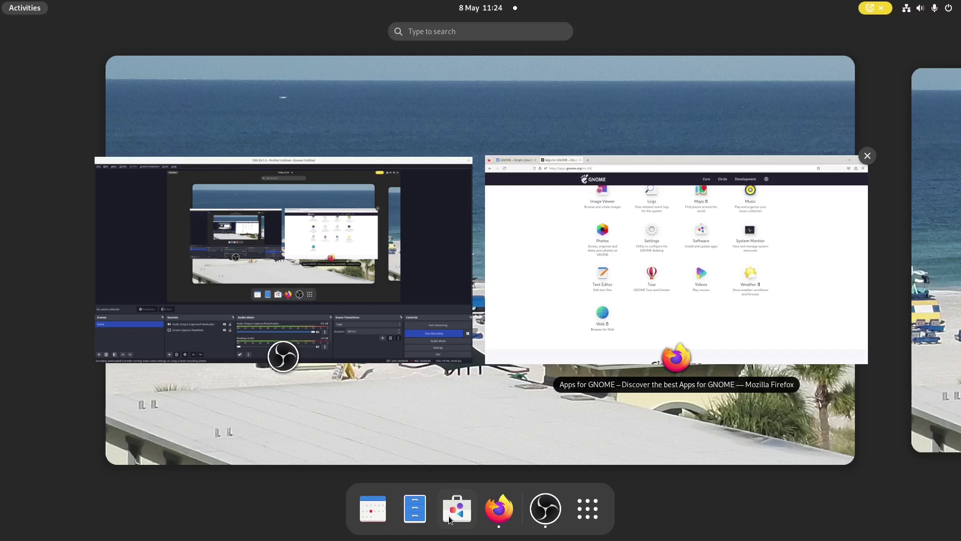
left_click(449, 516)
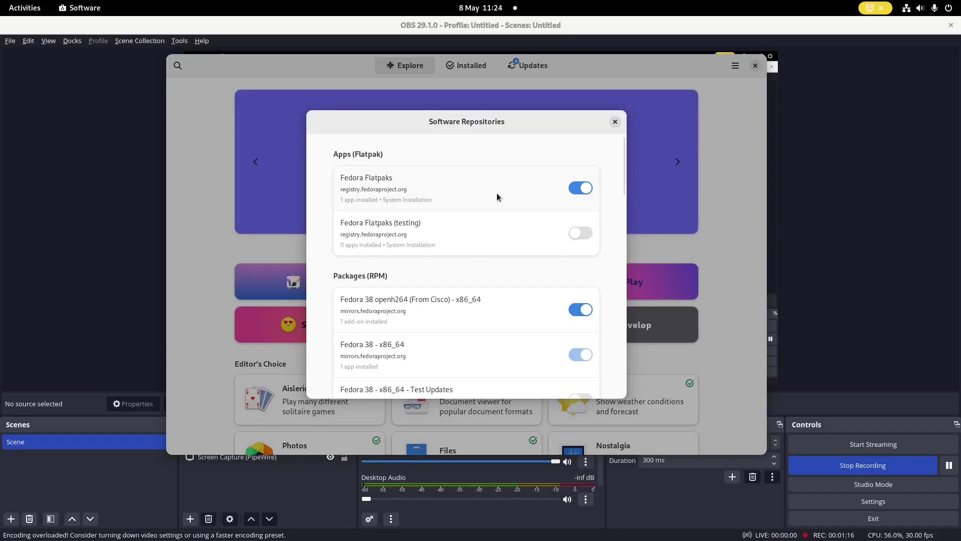
scroll(571, 282, "down", 10)
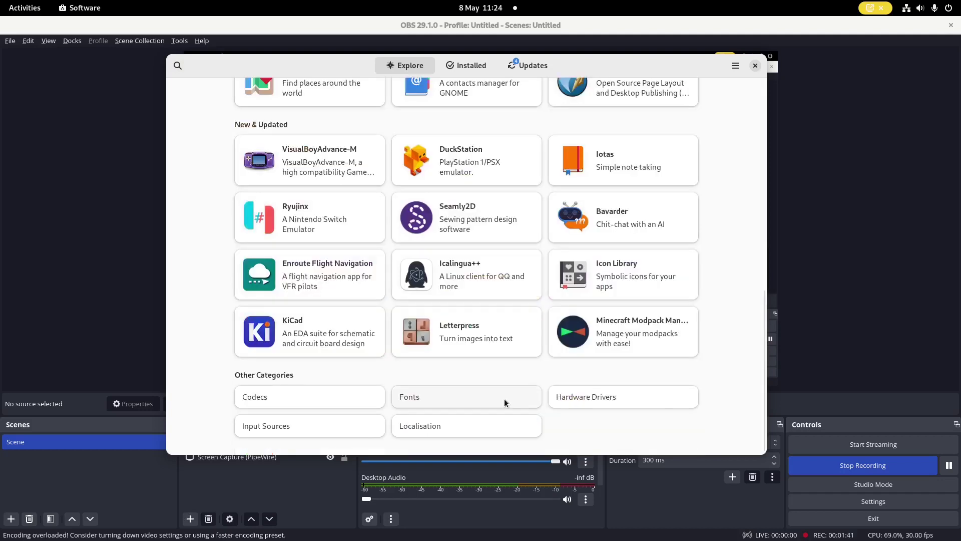
scroll(369, 371, "up", 3)
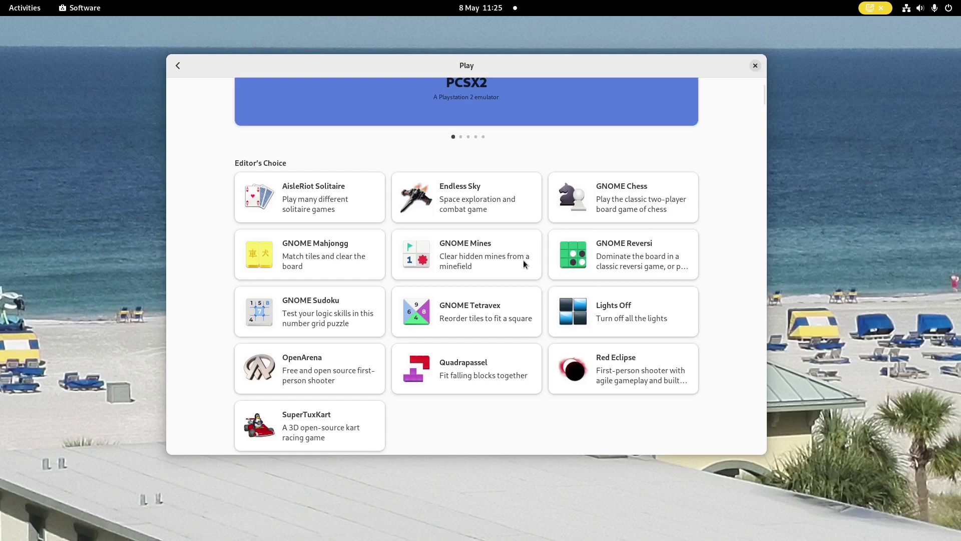
Search the software store for 'chrome', then view the list of installed apps
left_click(178, 66)
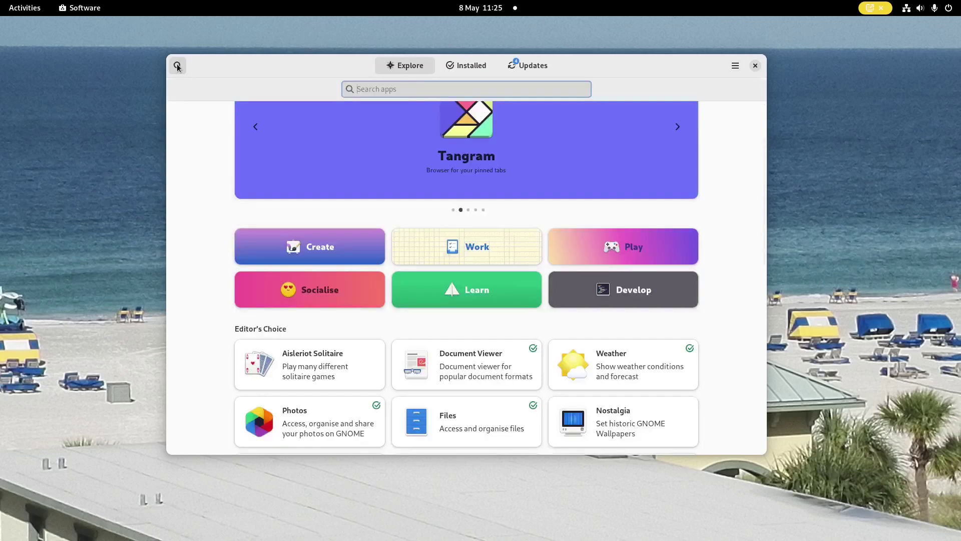
type("chrome")
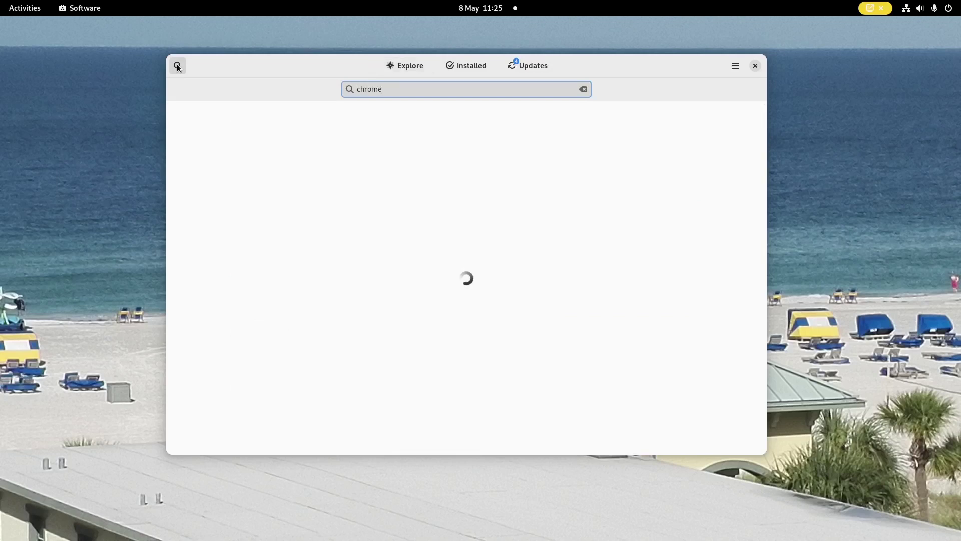
left_click(467, 67)
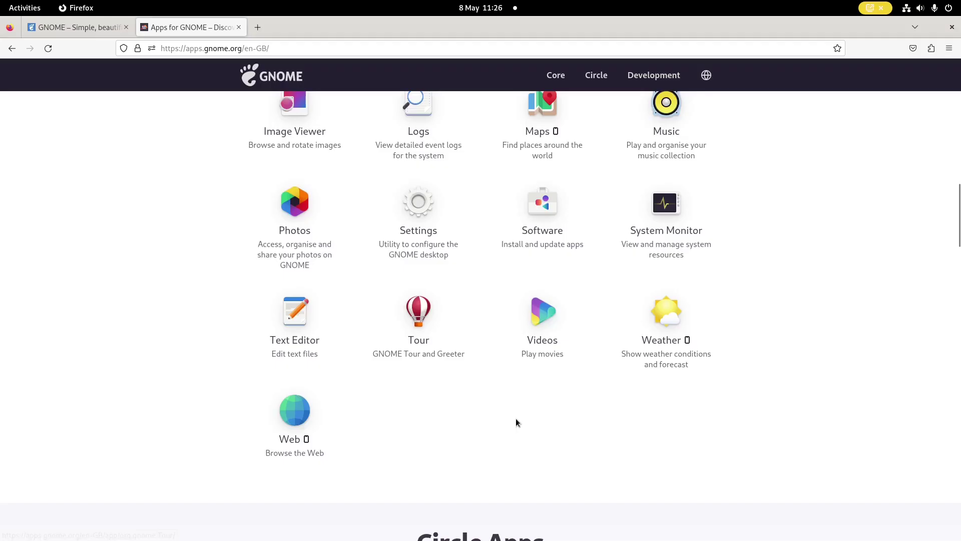
Launch System Monitor, check the Processes list and Resources graphs, then close it
key("super")
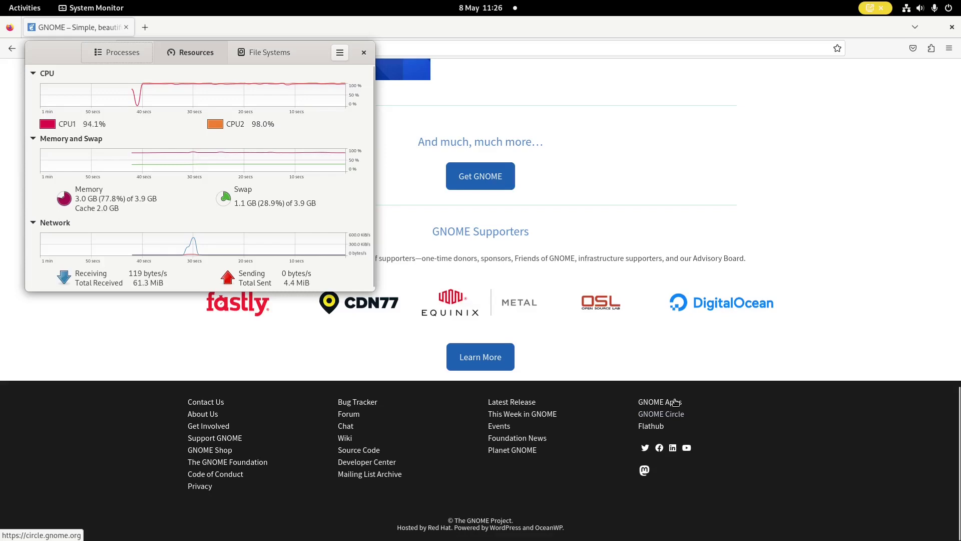
left_click(675, 402)
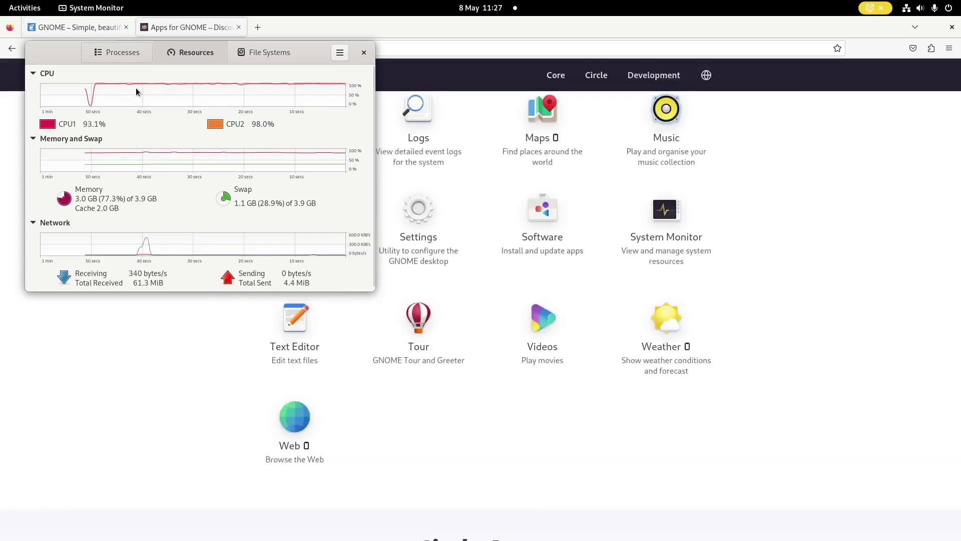
key("alt+1")
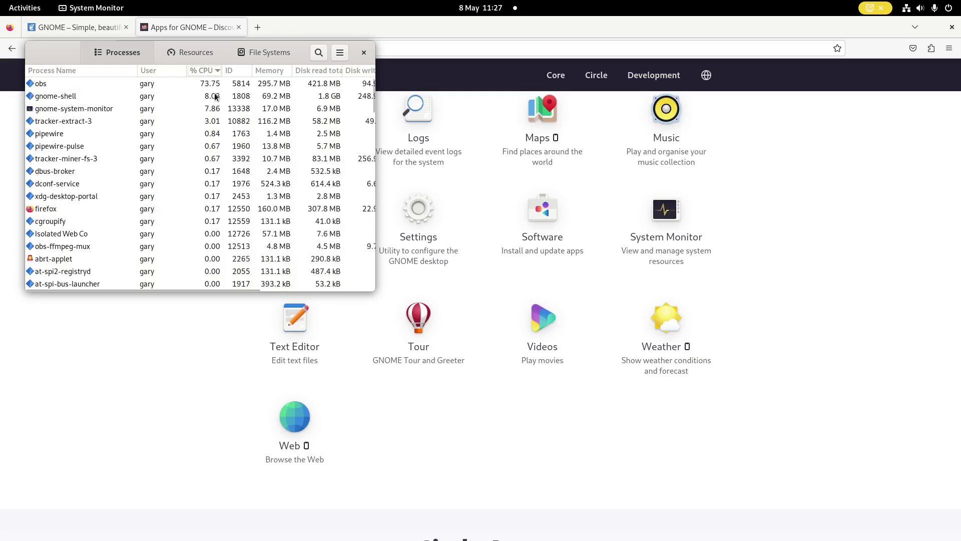
key("alt+2")
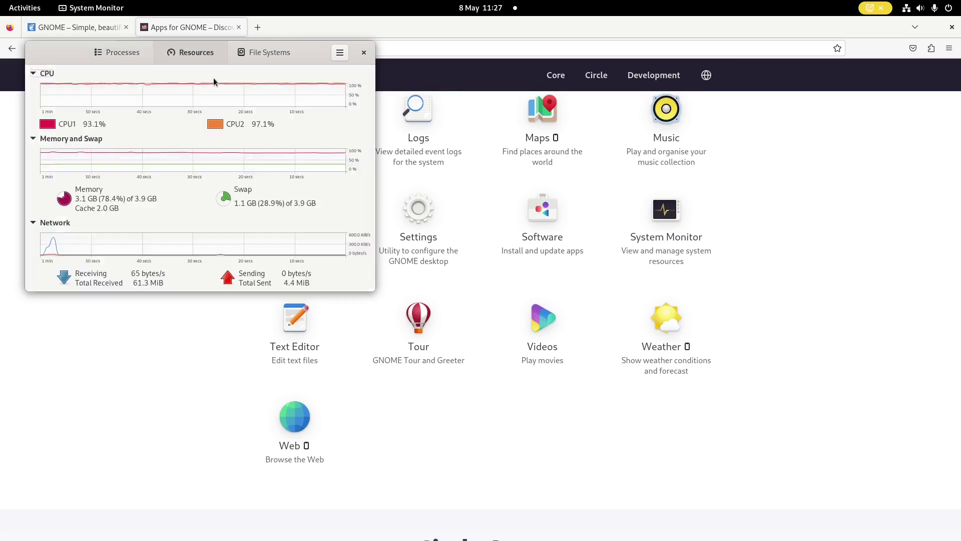
left_click(364, 54)
key("super")
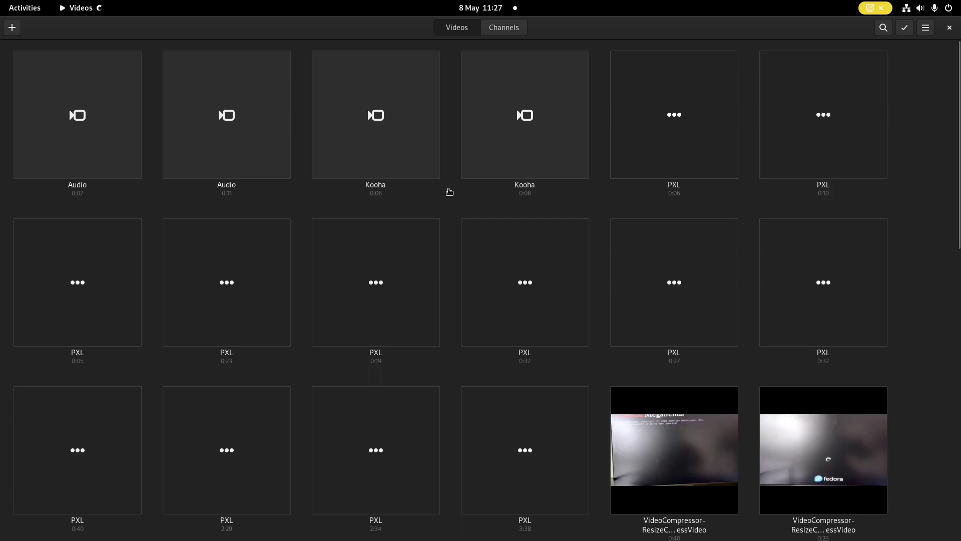
Browse the video library and Channels list, keeping video search limited to Local sources
scroll(449, 191, "down", 5)
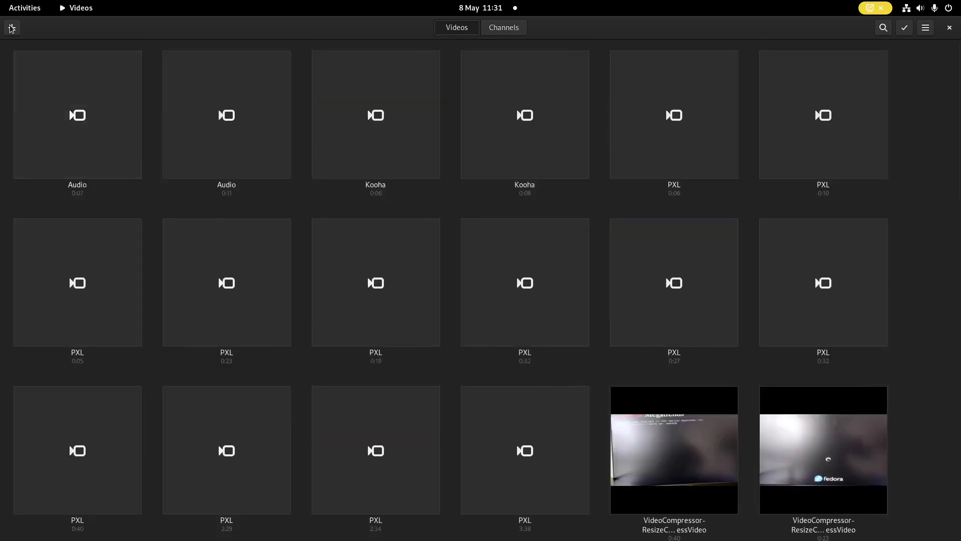
left_click(504, 27)
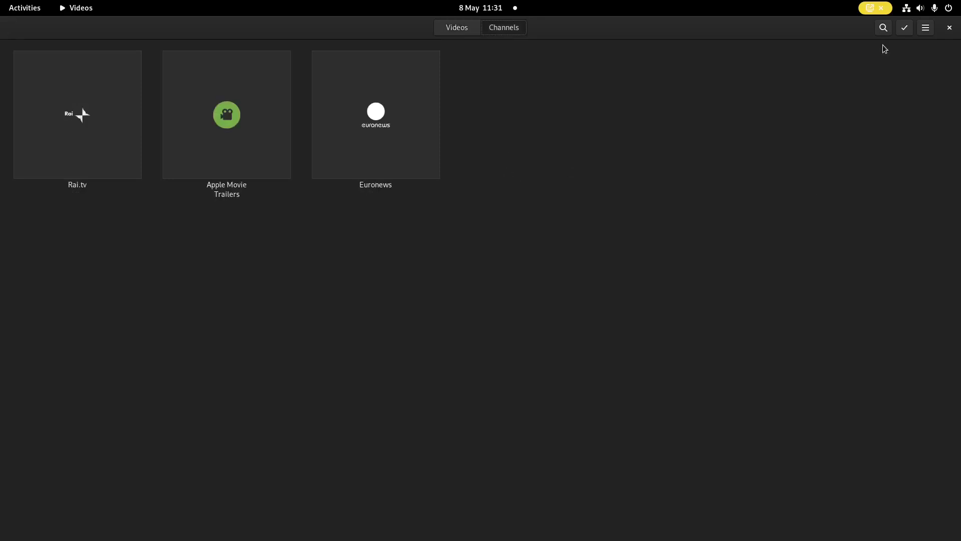
left_click(883, 28)
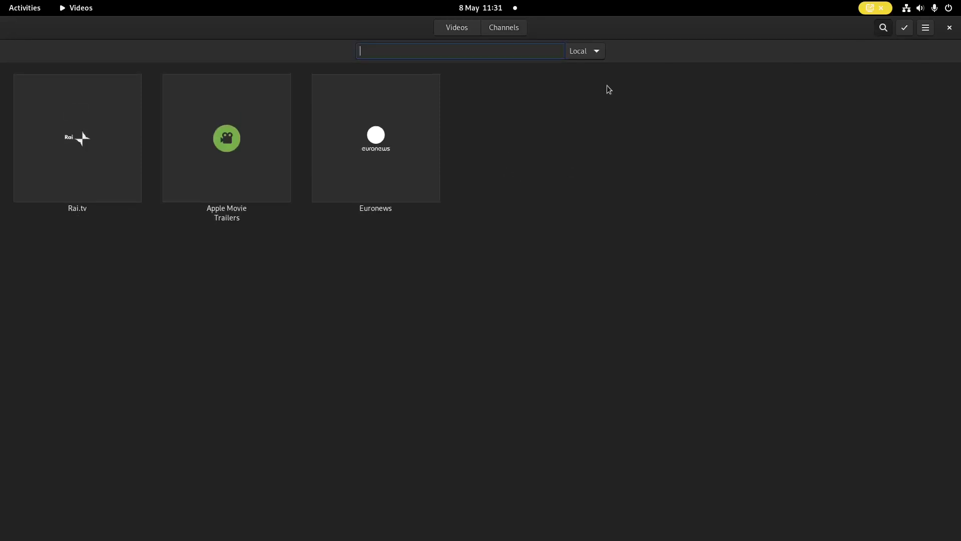
left_click(600, 54)
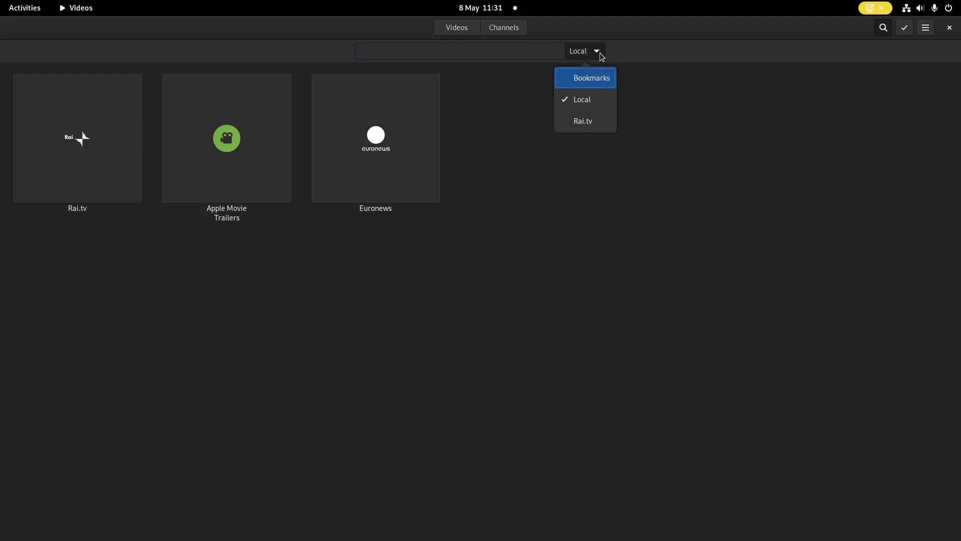
left_click(601, 55)
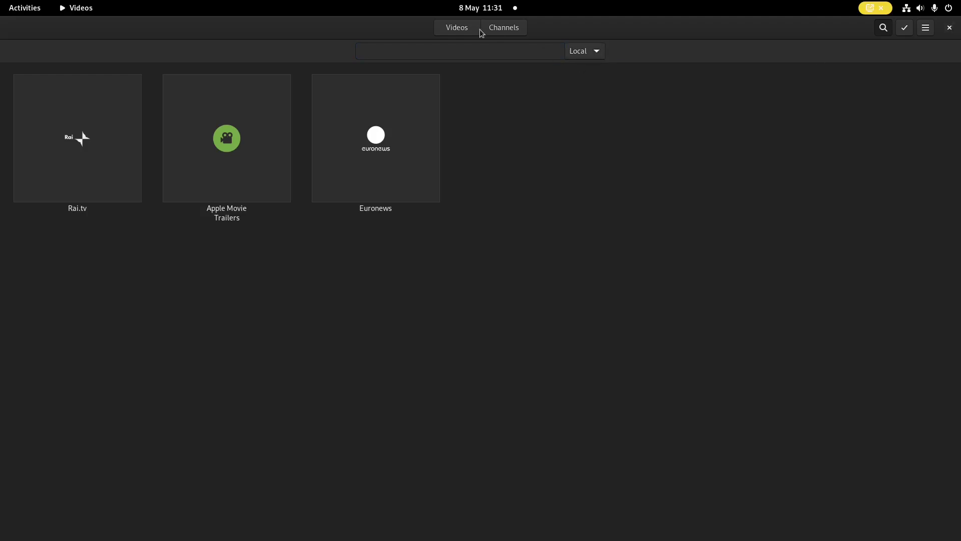
left_click(457, 34)
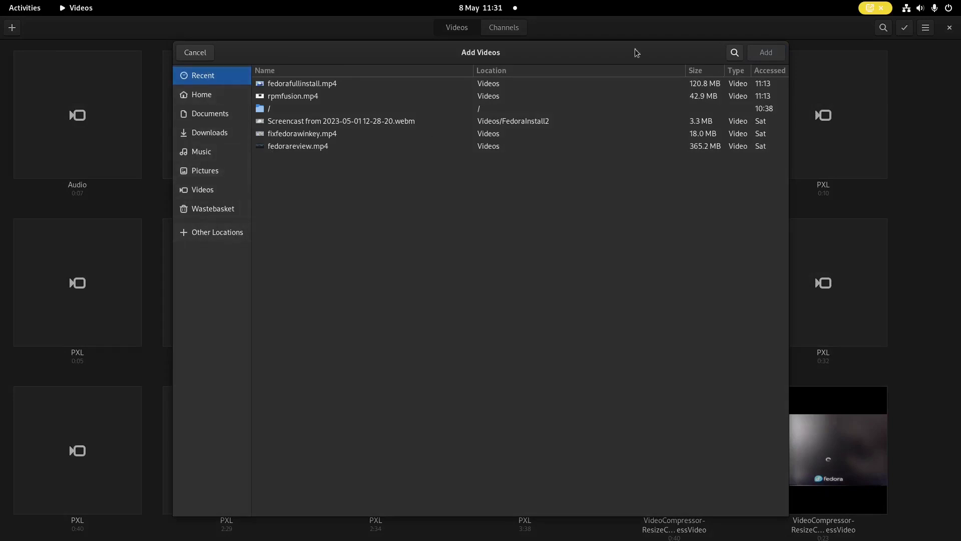
Cancel adding a local video and start adding a video from the web
left_click(193, 52)
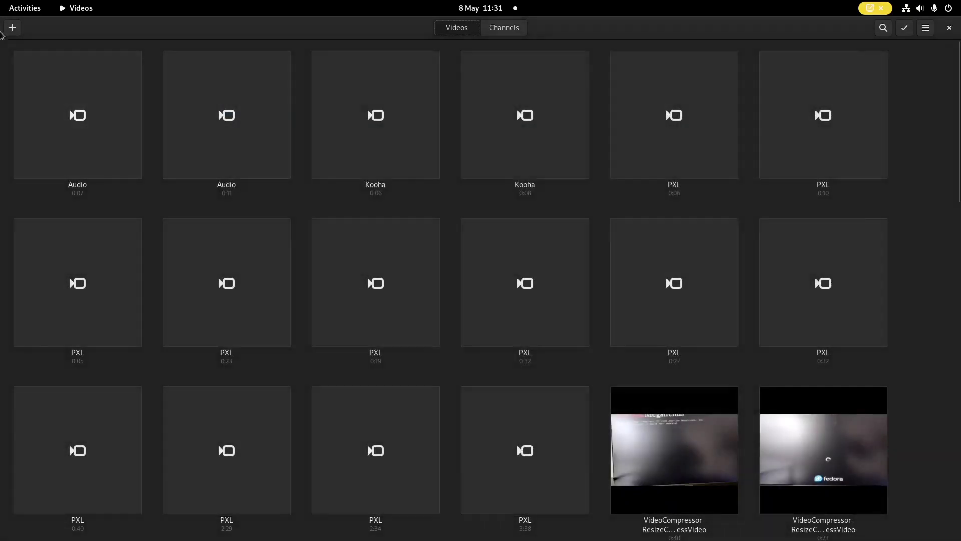
left_click(12, 28)
left_click(47, 71)
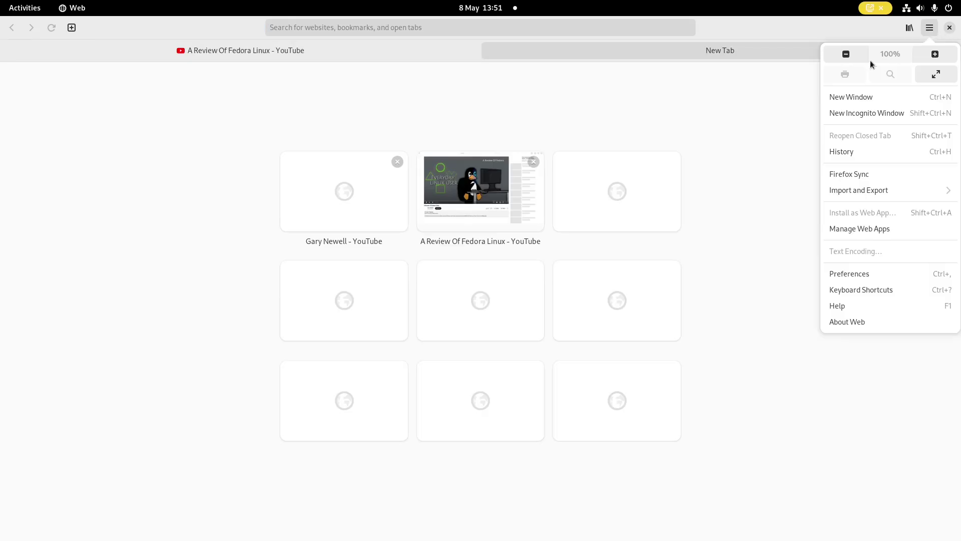
Close the browser menu and view the empty saved bookmarks list
left_click(909, 31)
left_click(909, 30)
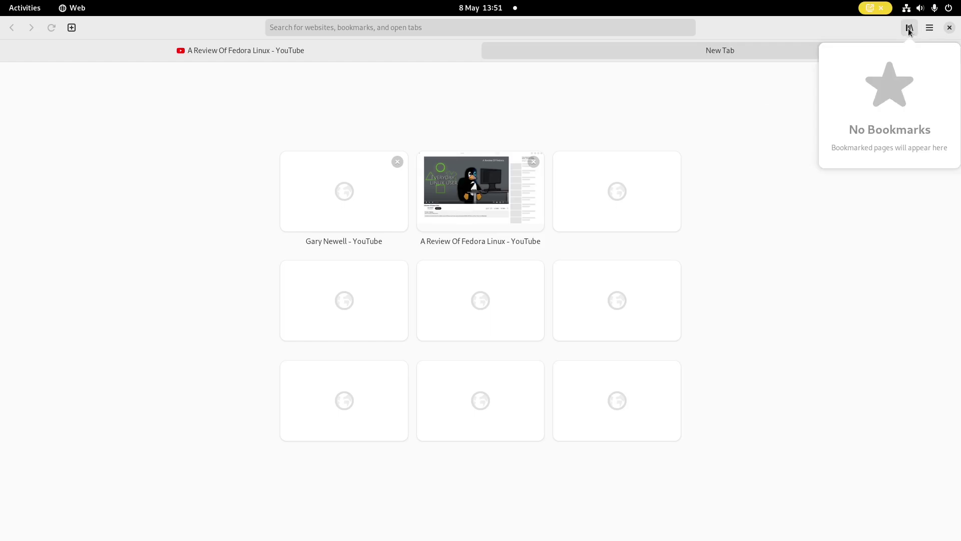
Bookmark the 'A Review Of Fedora Linux' video page and tag it 'youtube'
left_click(326, 55)
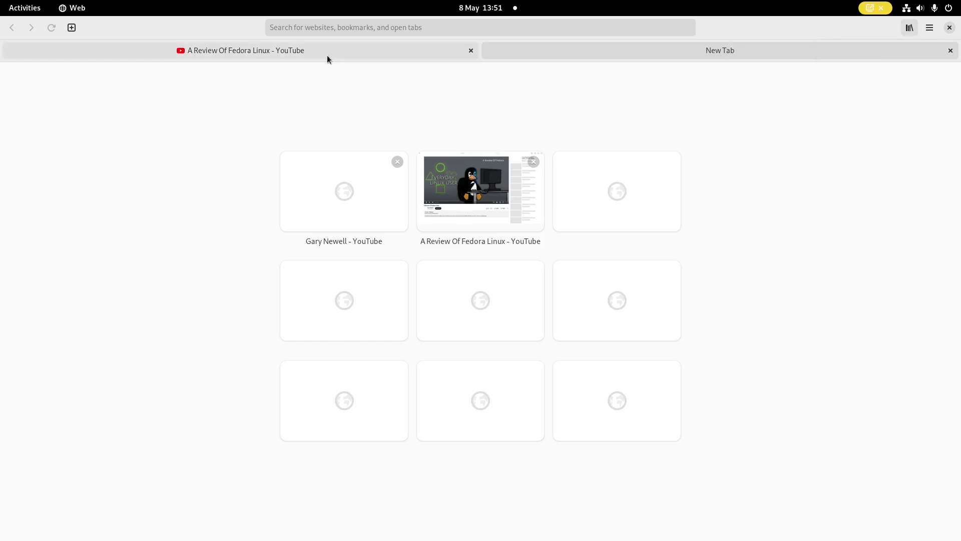
left_click(305, 50)
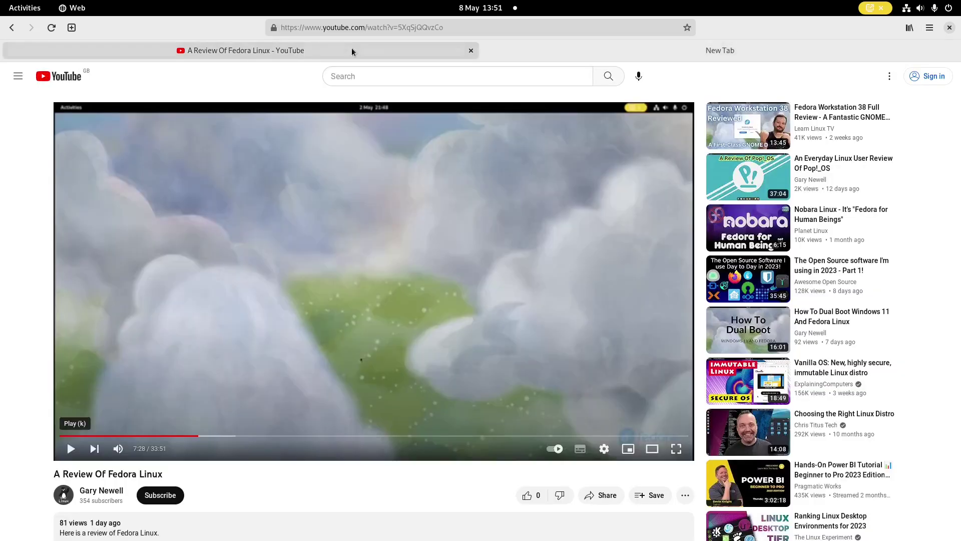
left_click(354, 28)
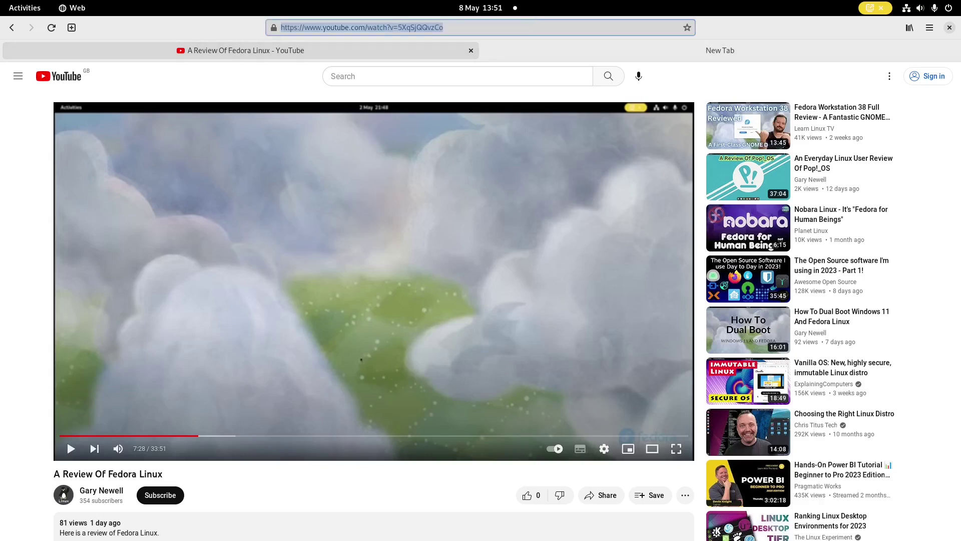
key("ctrl+d")
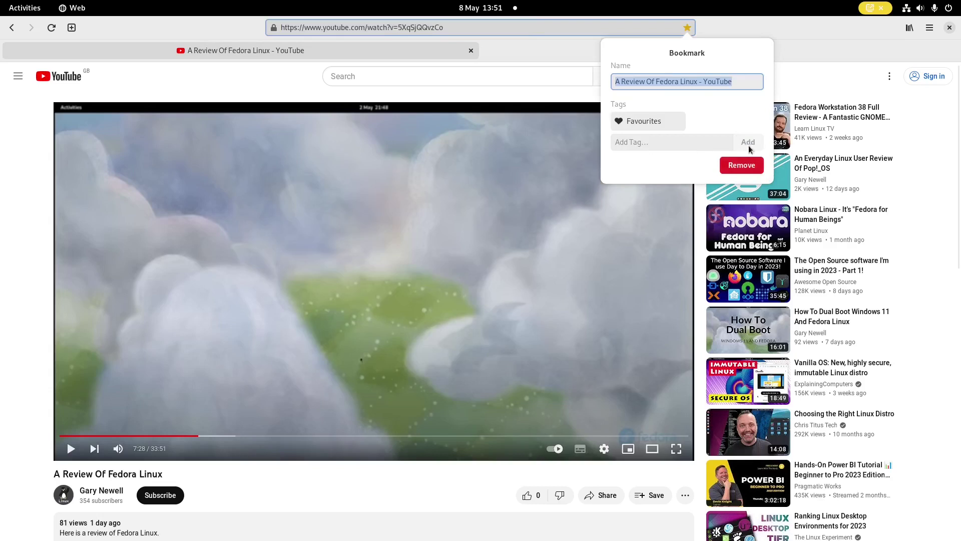
left_click(689, 145)
type("yo")
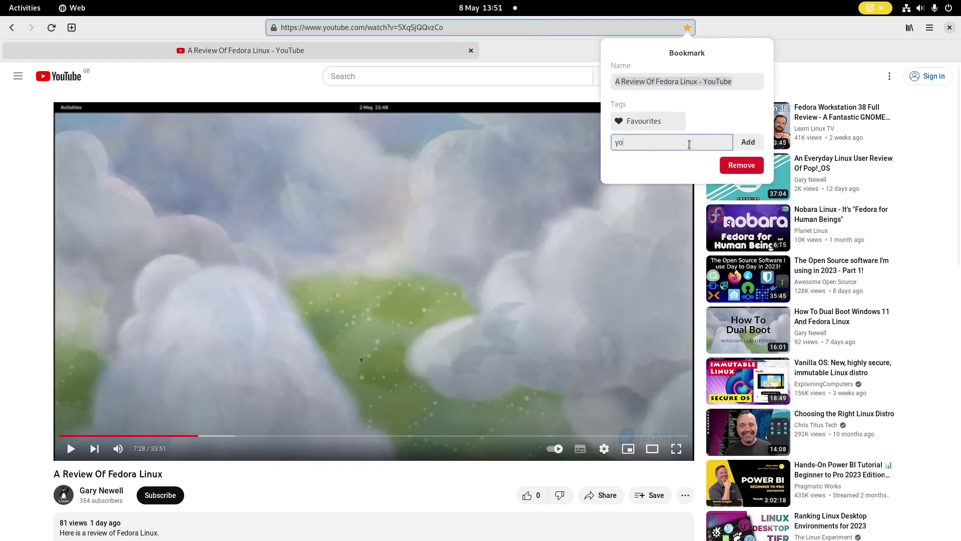
type("utube")
left_click(747, 138)
Confirm the new bookmark in the bookmarks list, then close GNOME Web
left_click(909, 27)
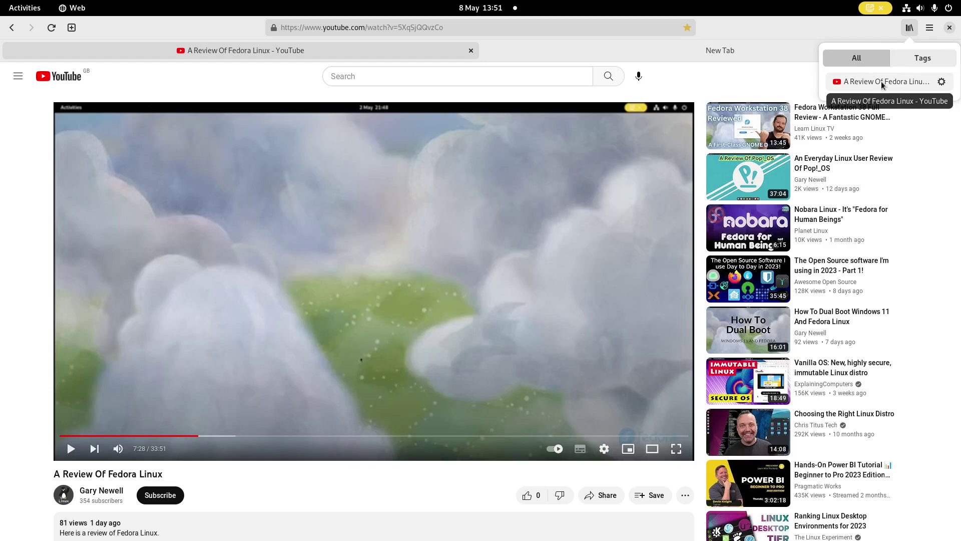
left_click(816, 32)
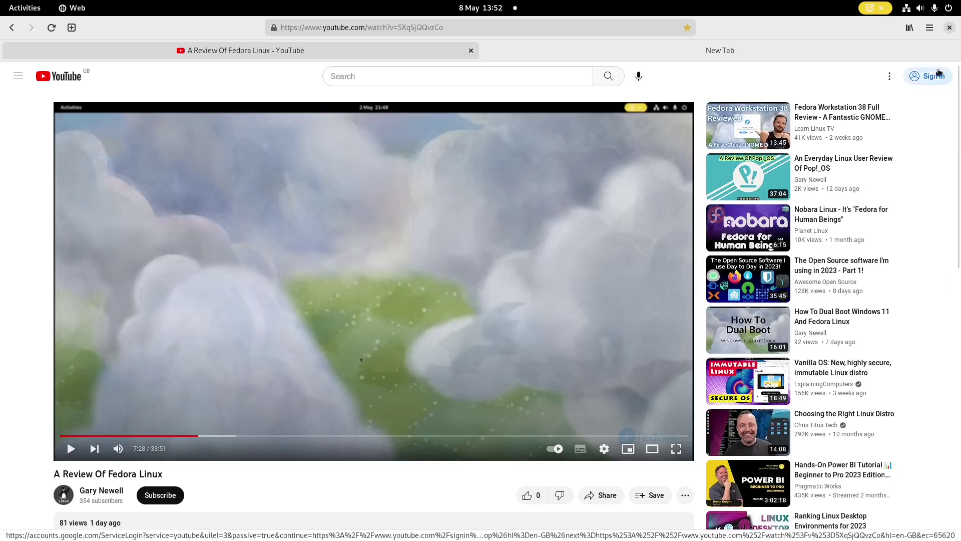
left_click(949, 28)
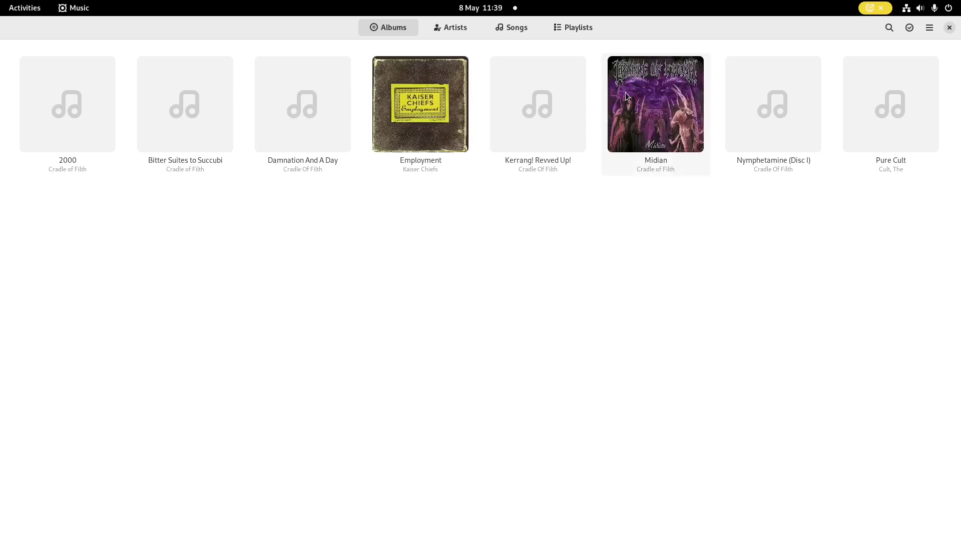
Browse the Artists view (Cult, The and Cradle of Filth), then the Songs and Playlists views
key("alt+2")
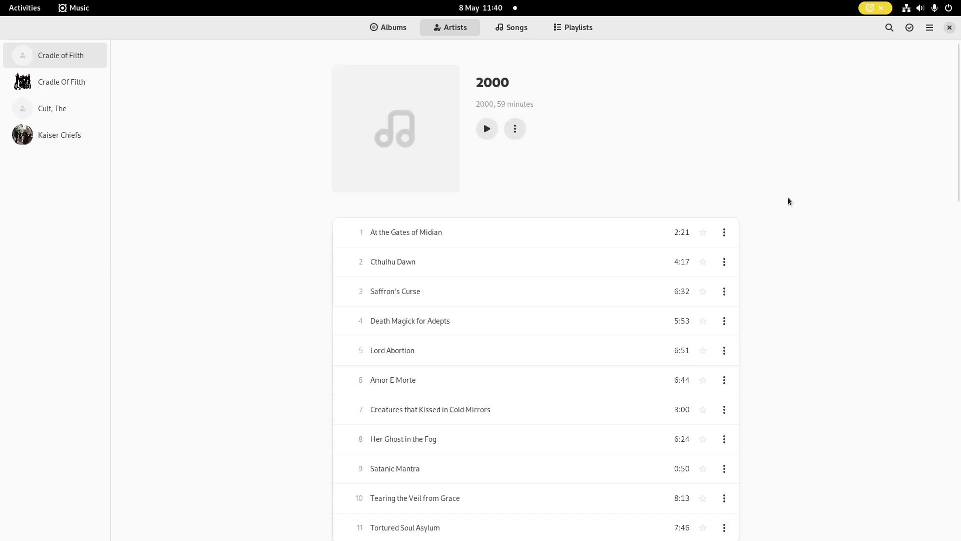
left_click(42, 116)
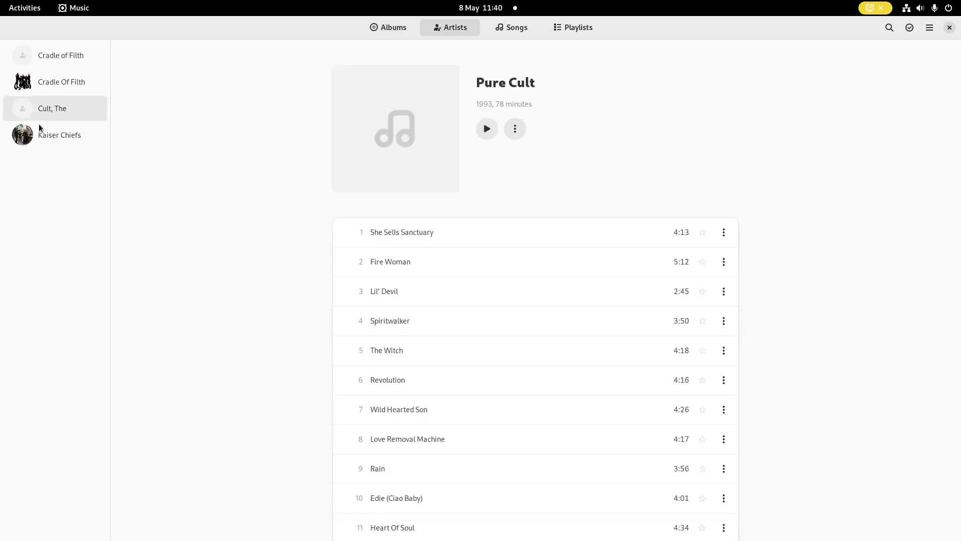
left_click(50, 55)
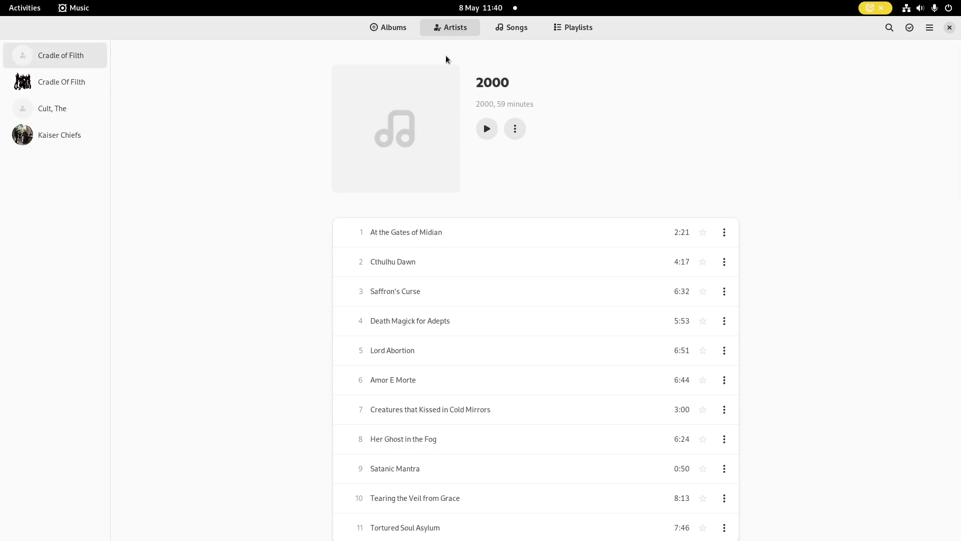
left_click(534, 23)
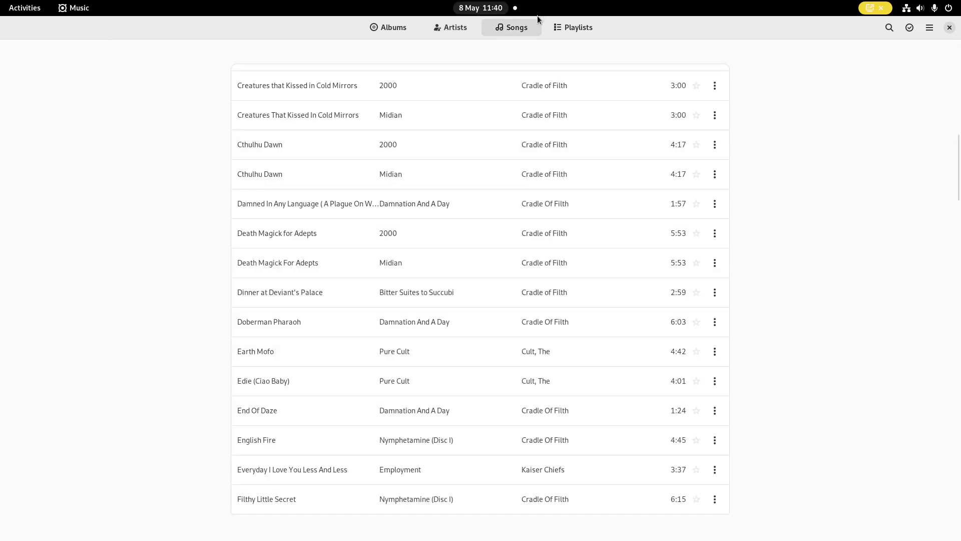
left_click(573, 27)
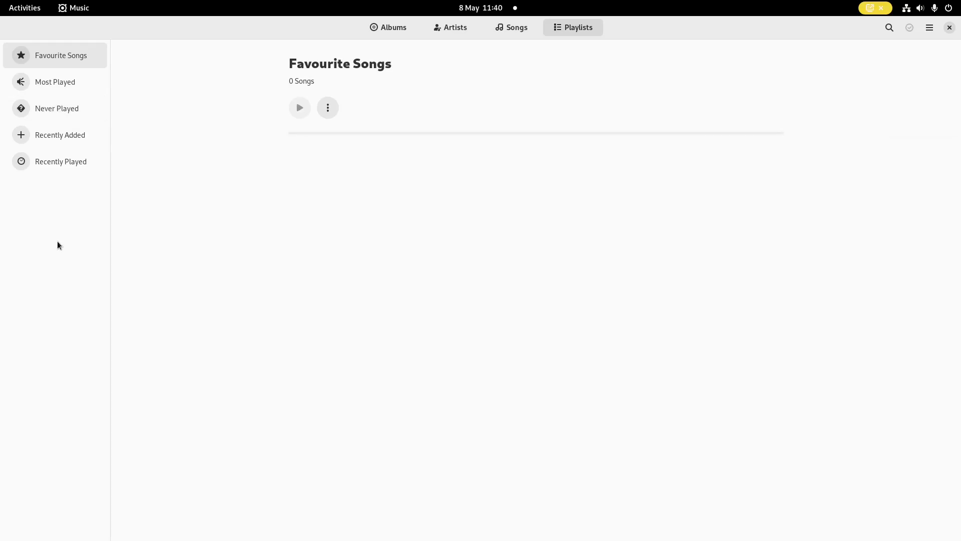
key("F10")
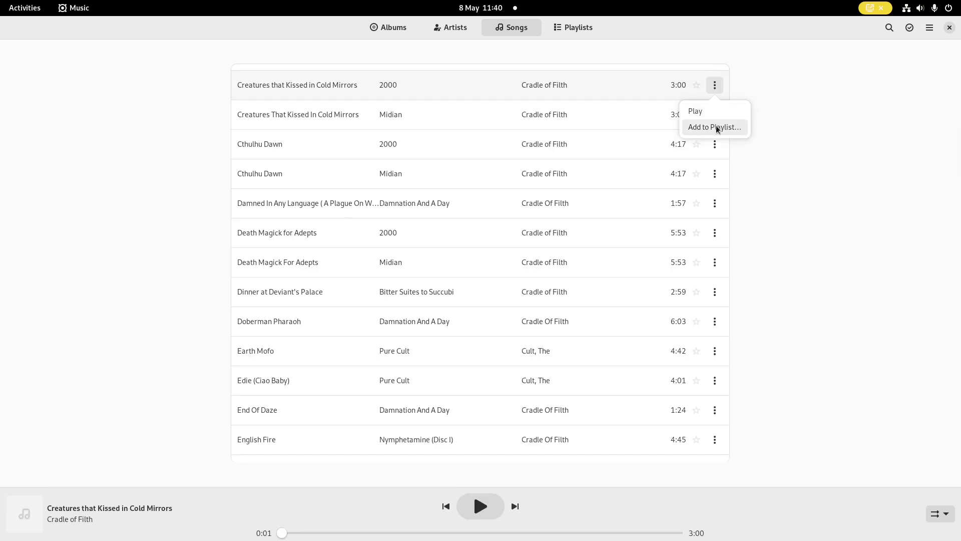
Add 'Creatures that Kissed in Cold Mirrors' to a new playlist named 'Metak' and view Playlists
left_click(717, 128)
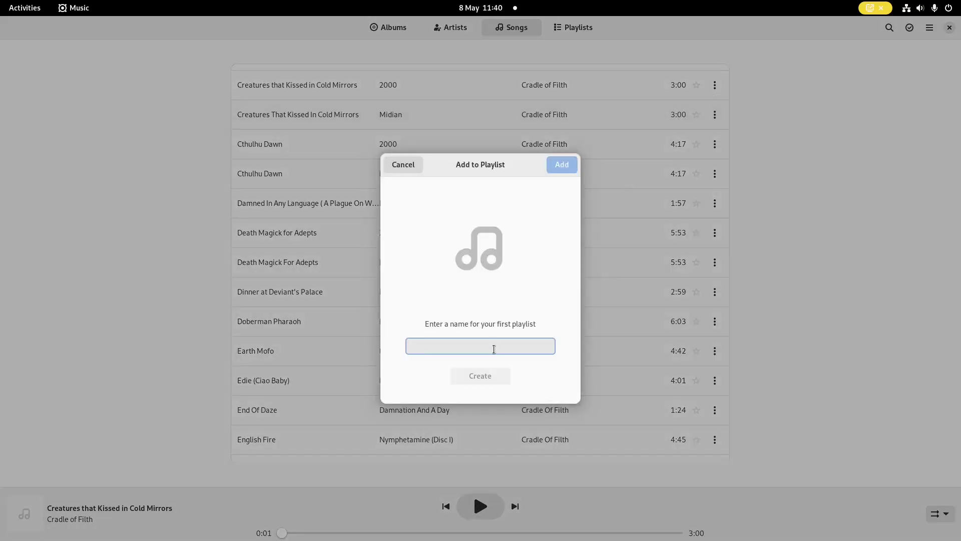
type("Metak")
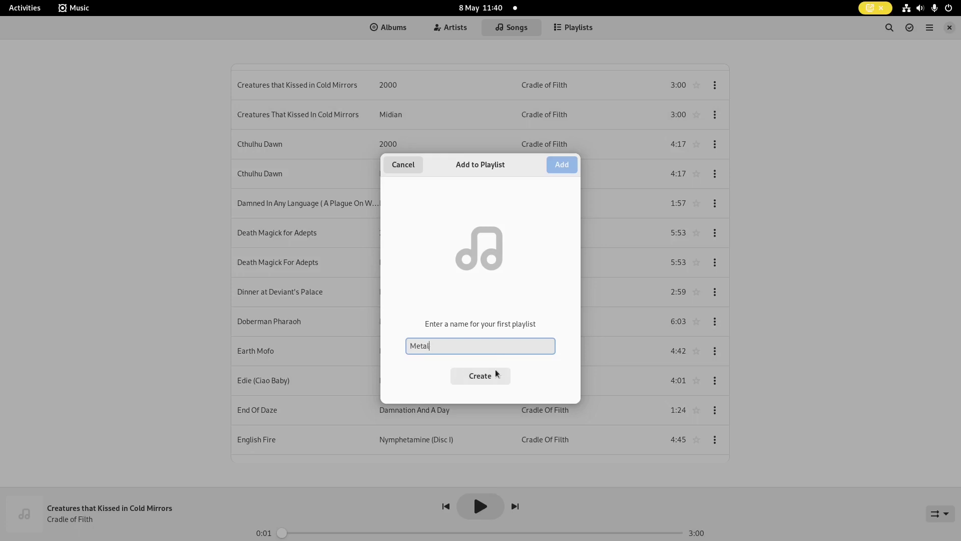
left_click(480, 381)
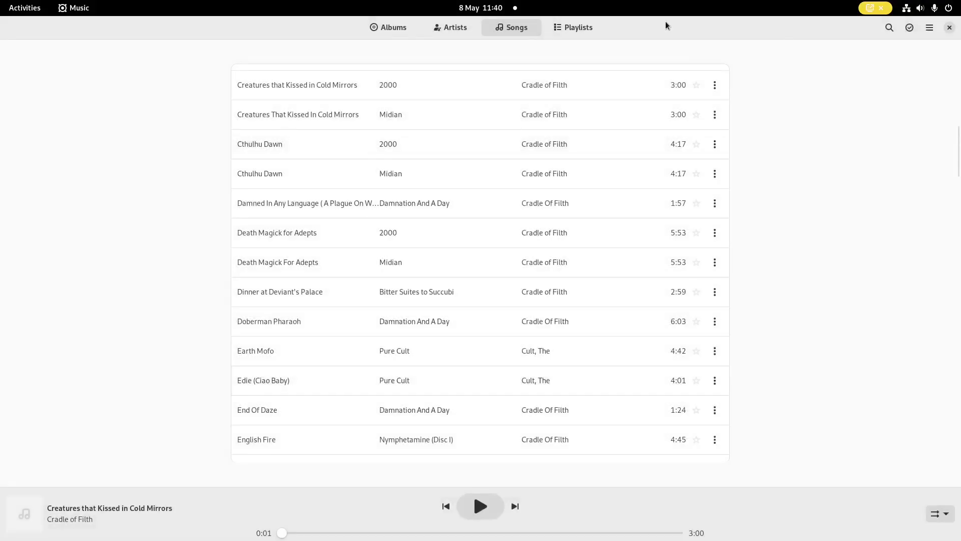
left_click(569, 28)
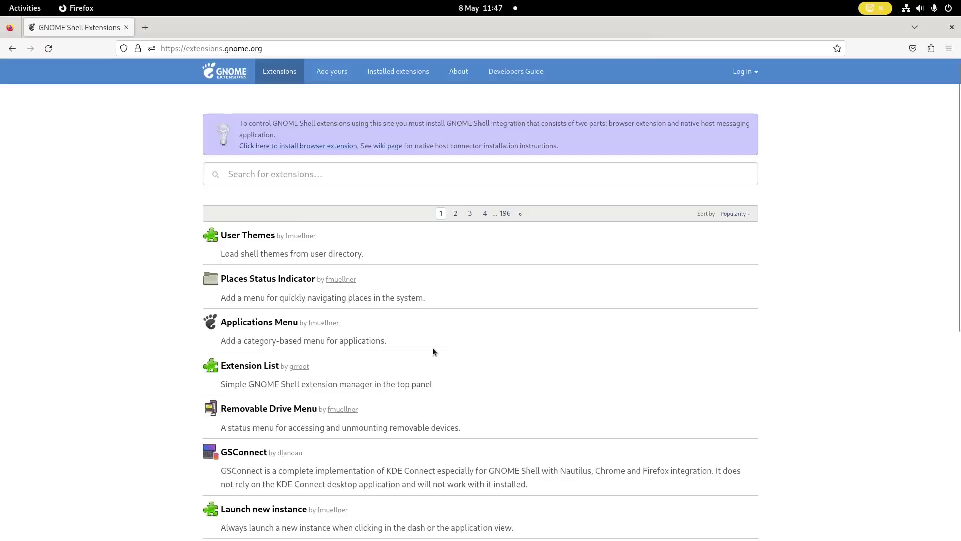
Search Software for 'gnome ex' and install the Extensions app
key("super")
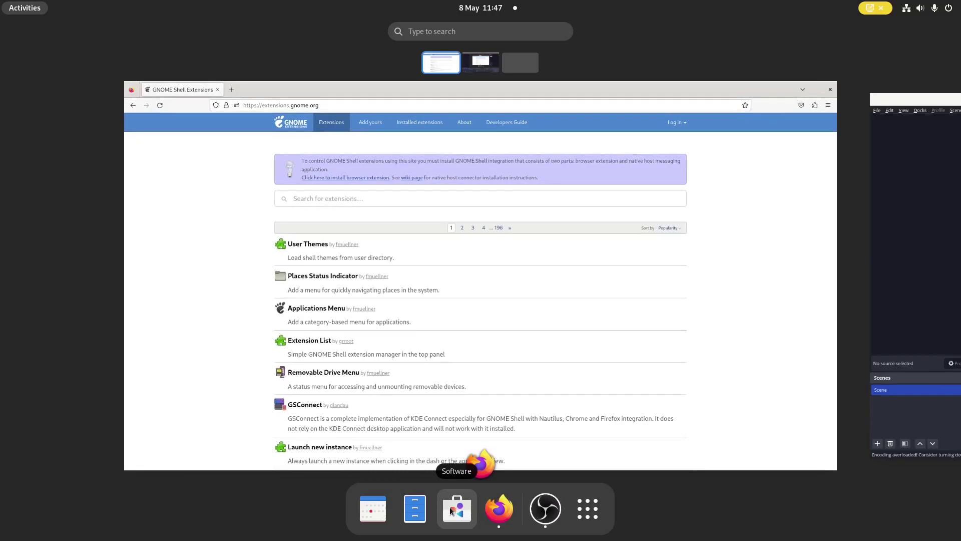
left_click(449, 507)
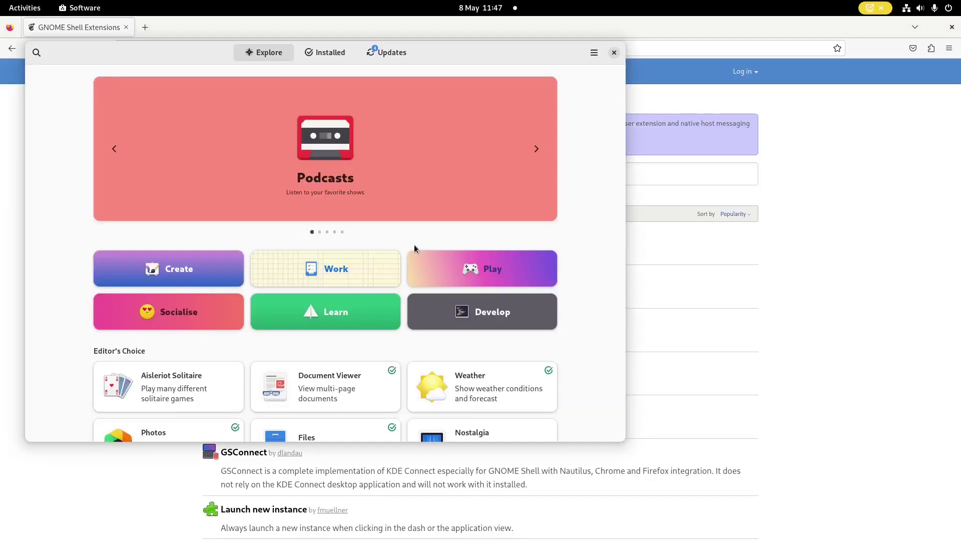
left_click(395, 210)
left_click(35, 52)
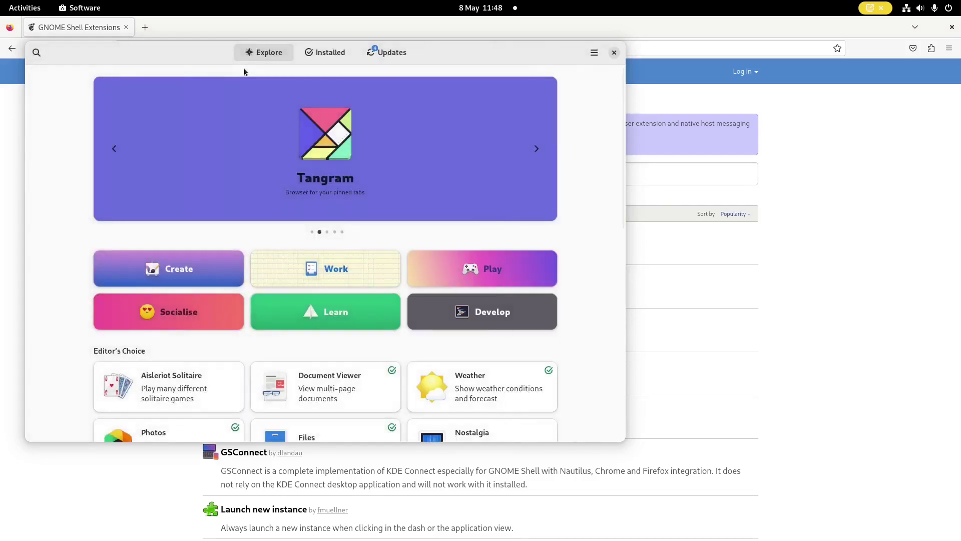
left_click(44, 58)
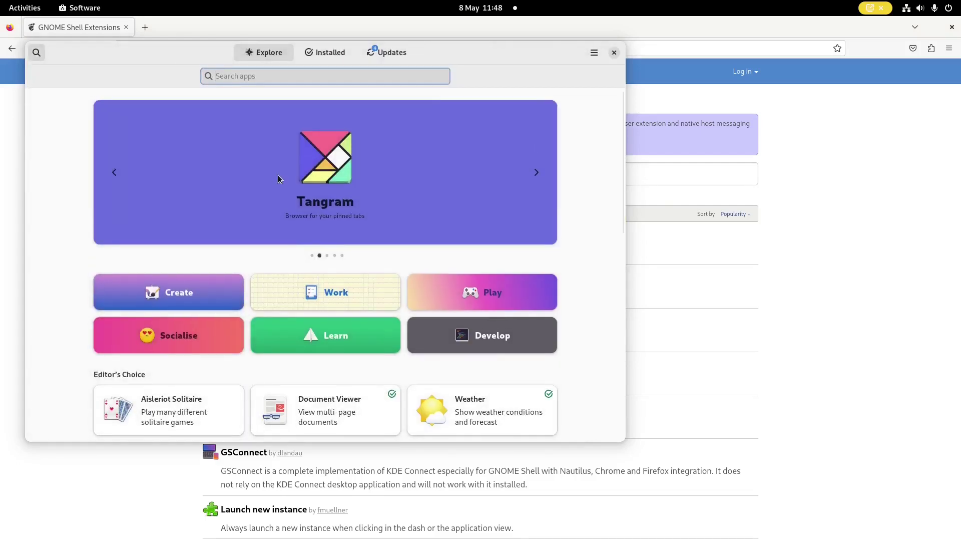
type("gnome ex")
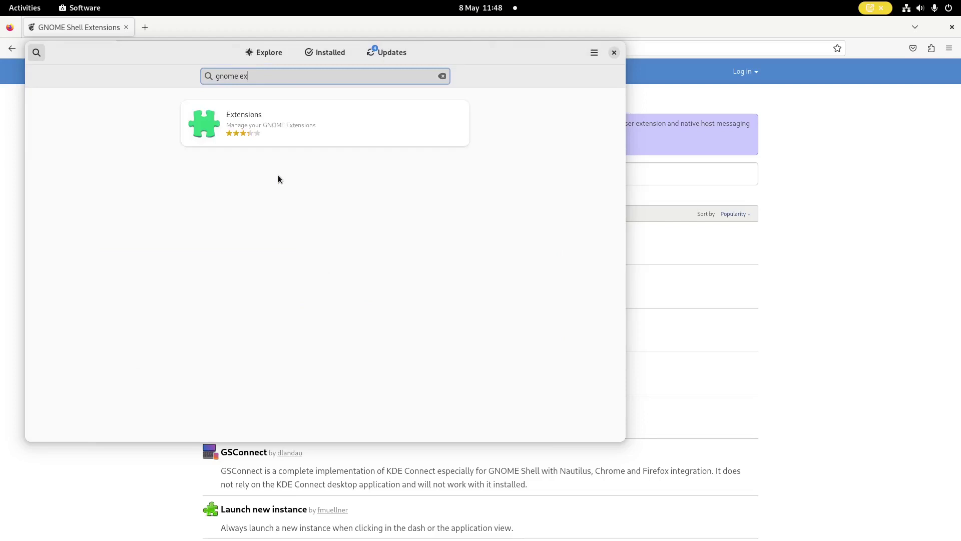
left_click(243, 121)
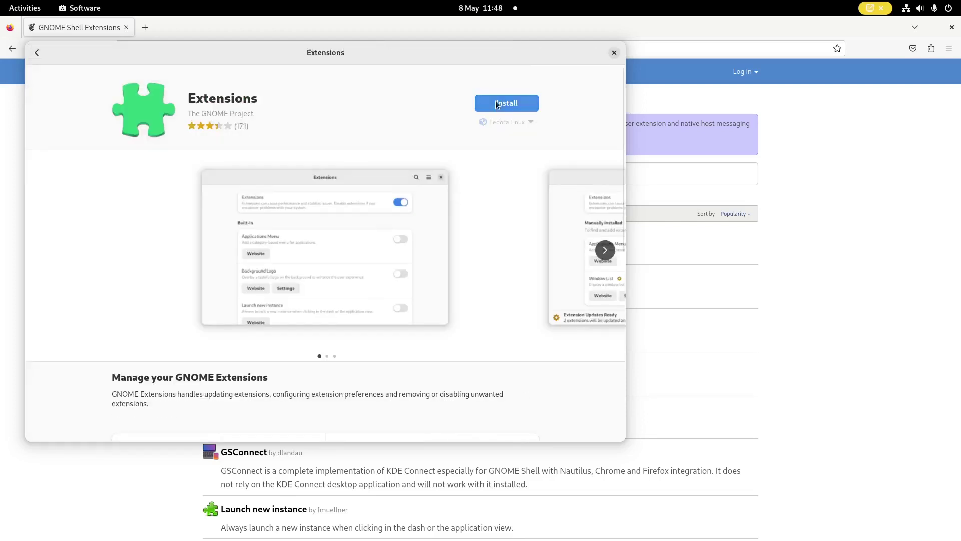
left_click(496, 103)
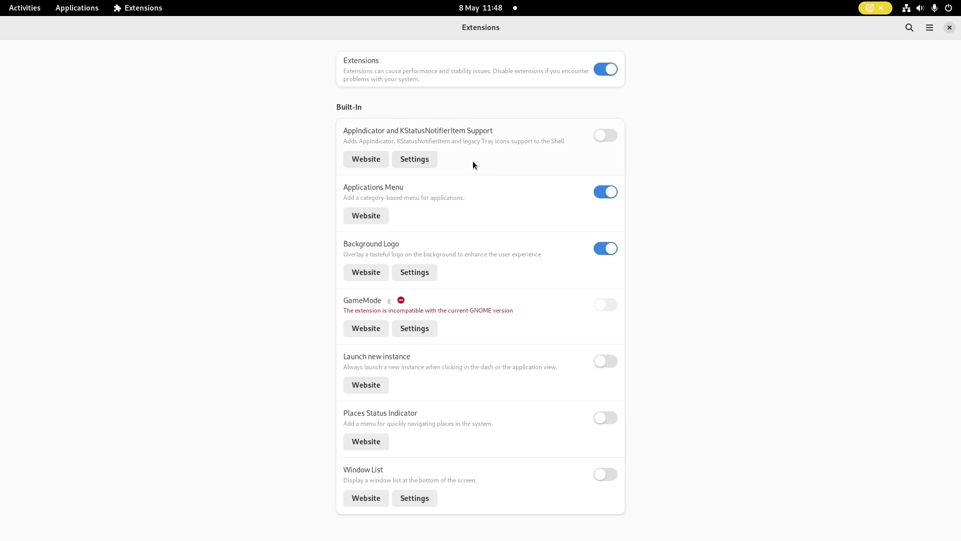
Switch off the Applications Menu extension
left_click(606, 192)
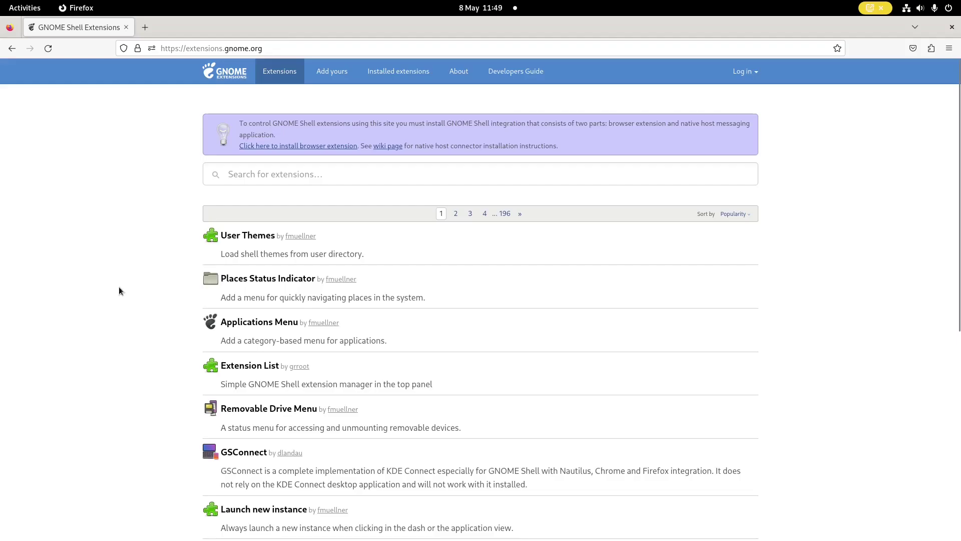
Go to page 2 of extensions.gnome.org and open the Add to Desktop extension page
scroll(119, 290, "down", 5)
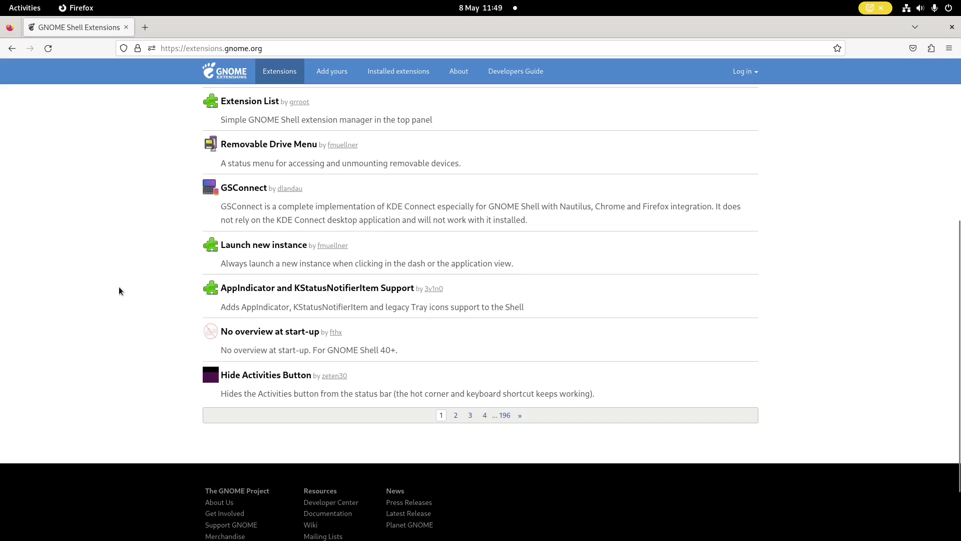
left_click(456, 414)
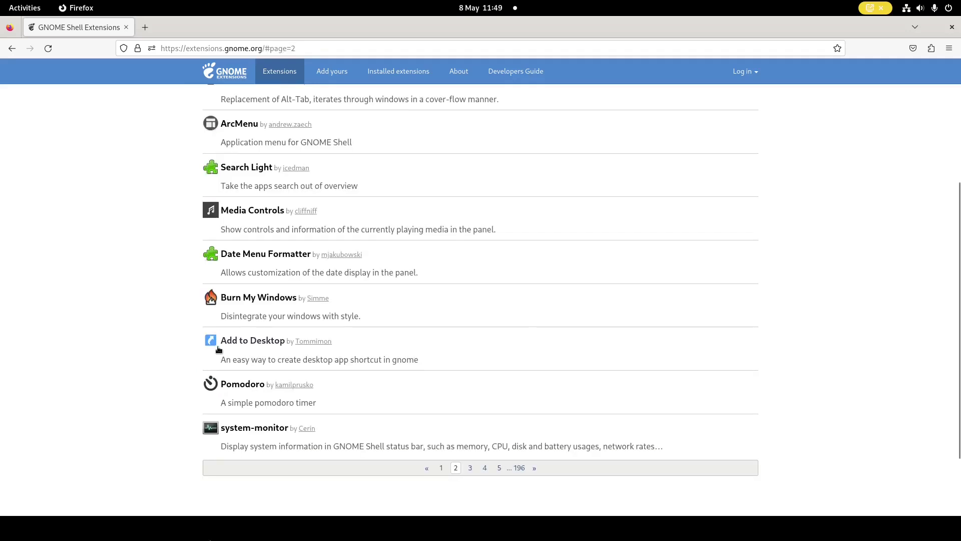
left_click(257, 342)
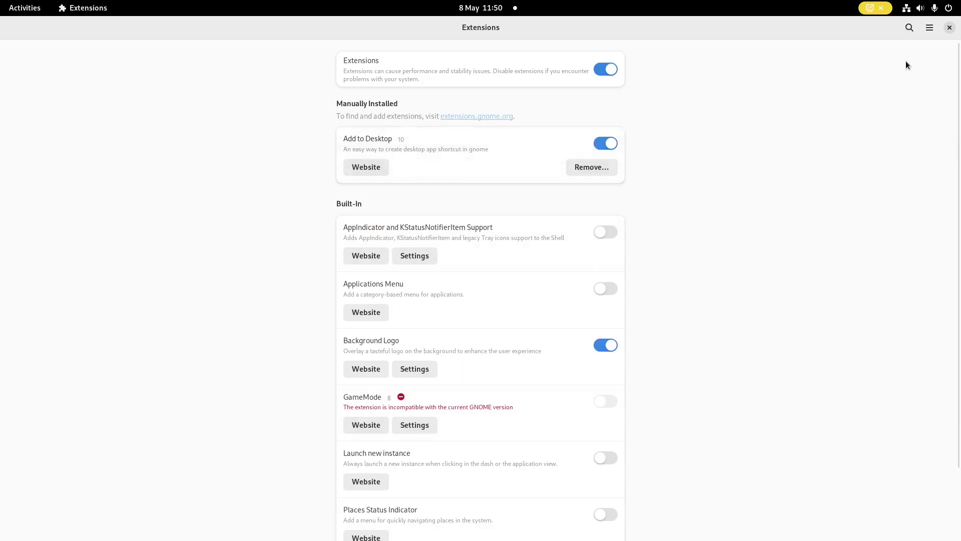
Restore the Extensions window, bring Firefox forward, then switch to the empty third workspace's desktop
double_click(657, 26)
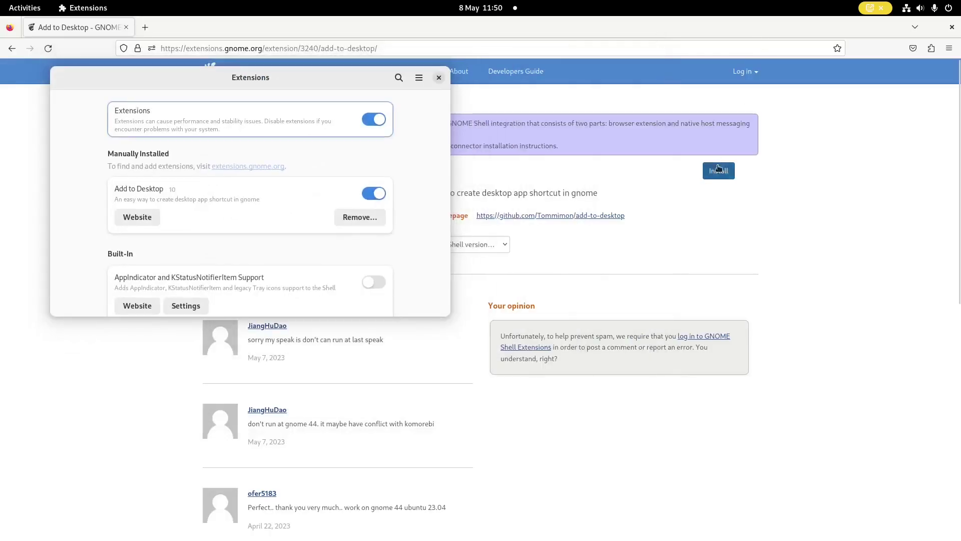
key("alt+Tab")
key("super")
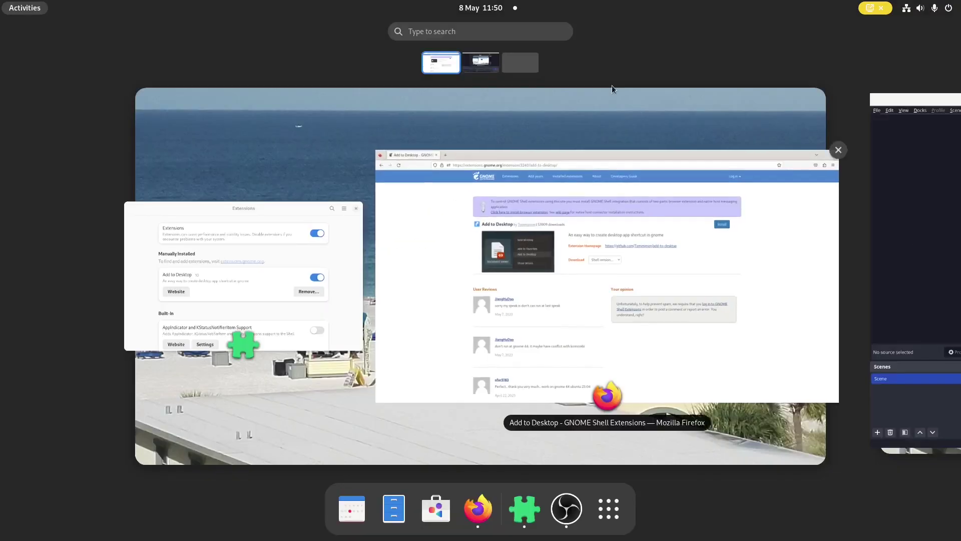
left_click(523, 67)
left_click(512, 333)
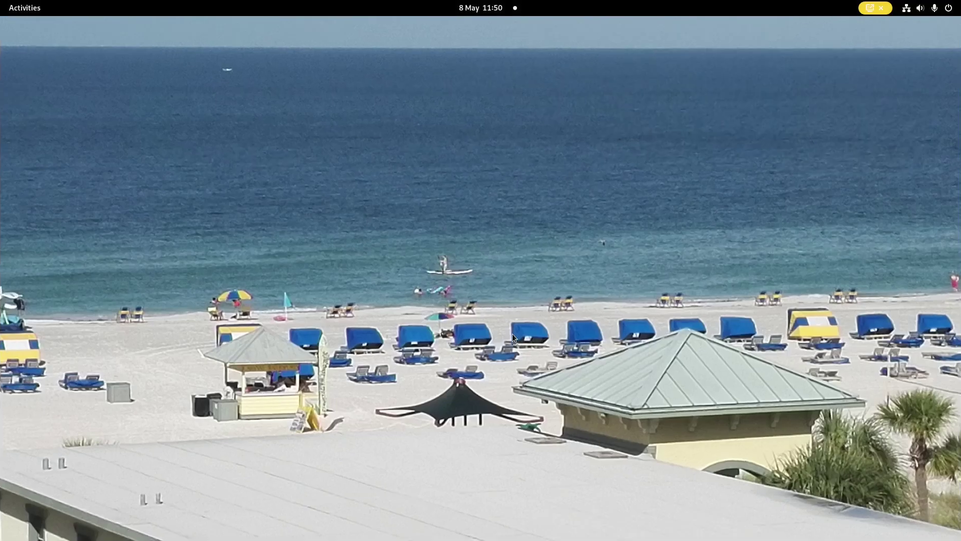
Search the overview for 'obs', add OBS Studio to the desktop, and return to Firefox
key("super")
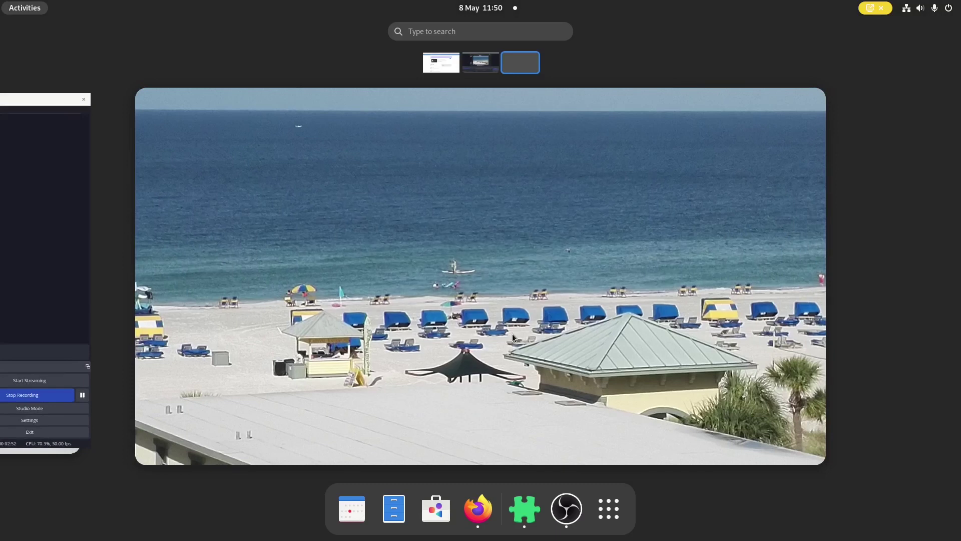
type("obs")
right_click(480, 94)
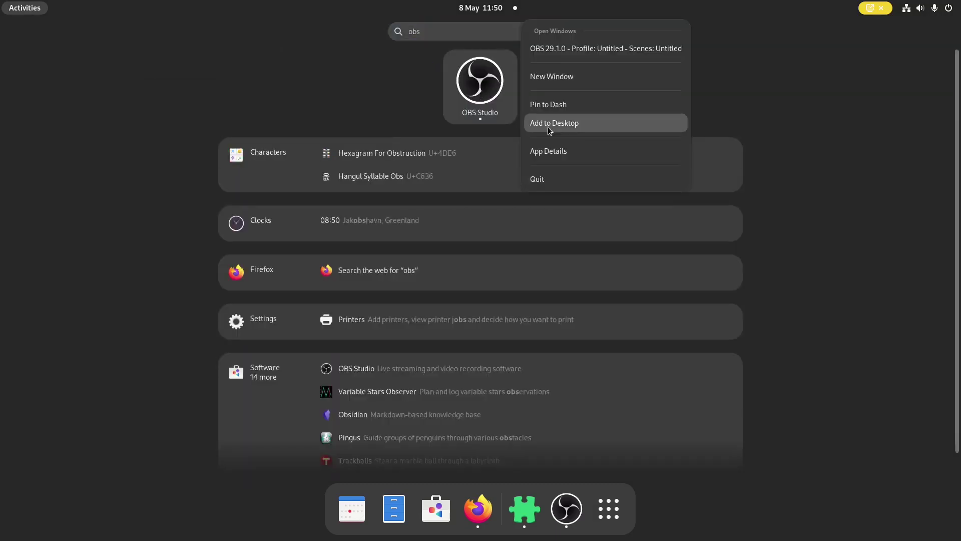
left_click(547, 127)
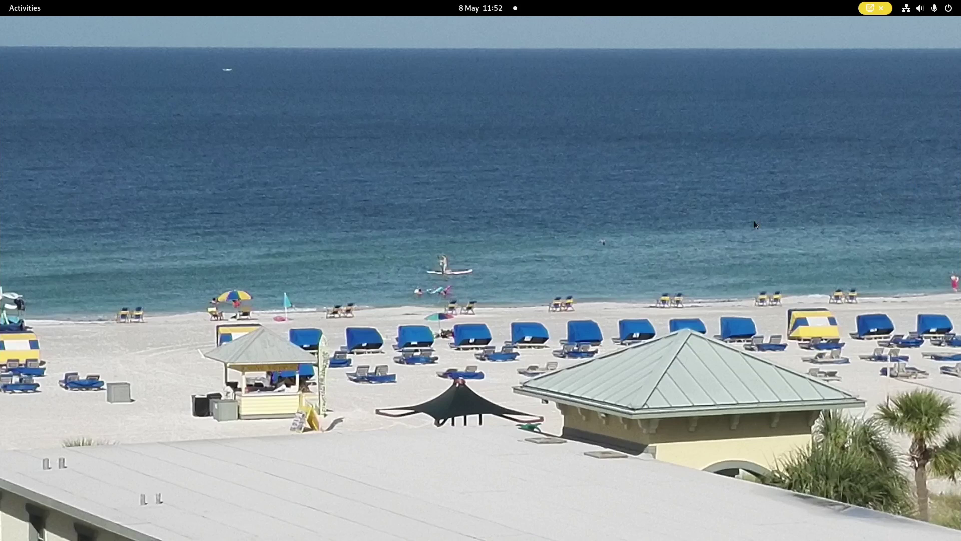
key("alt+Tab")
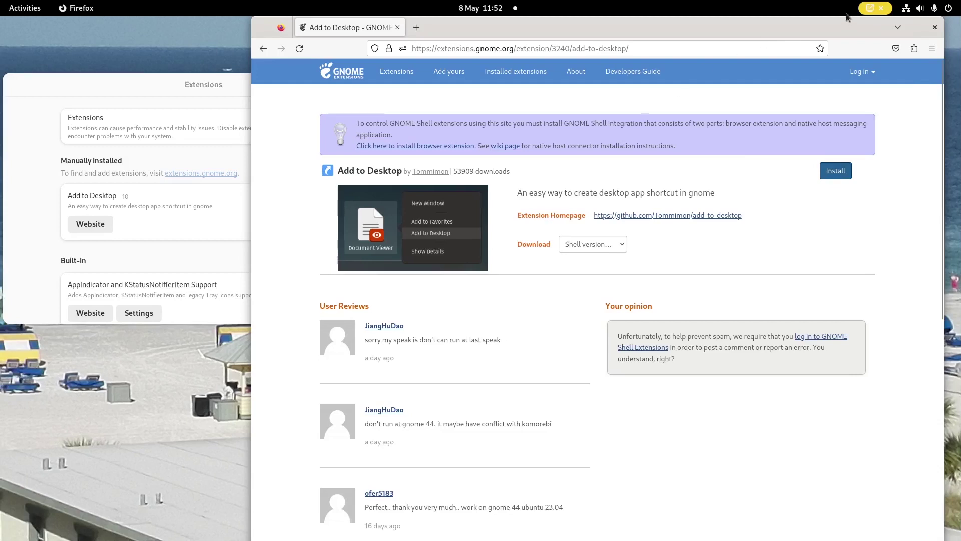
Maximize Firefox and go back to the extensions list
double_click(820, 28)
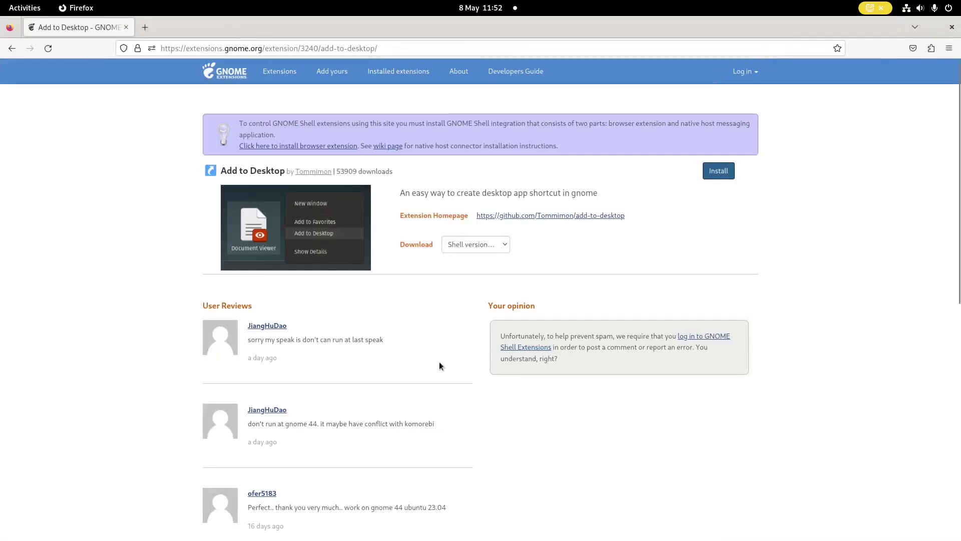
left_click(12, 48)
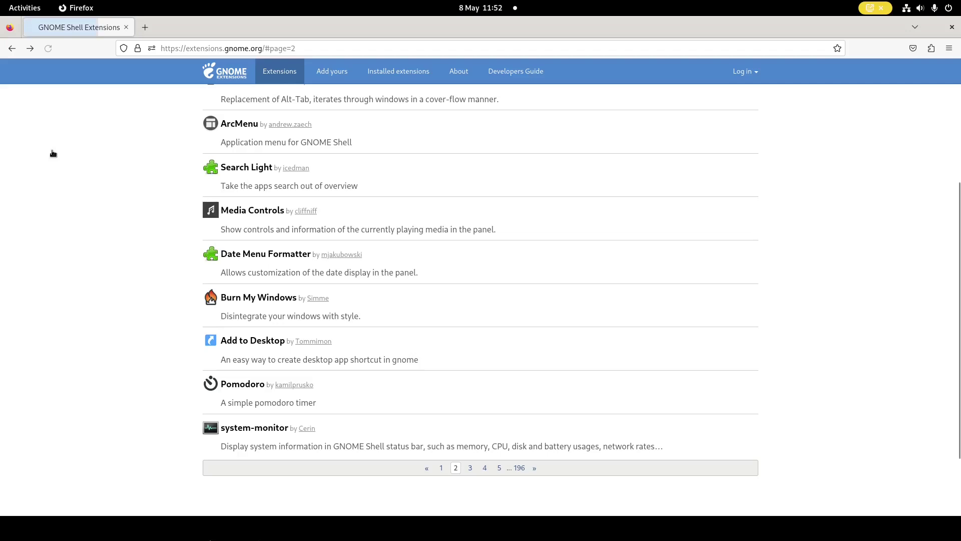
scroll(154, 206, "down", 2)
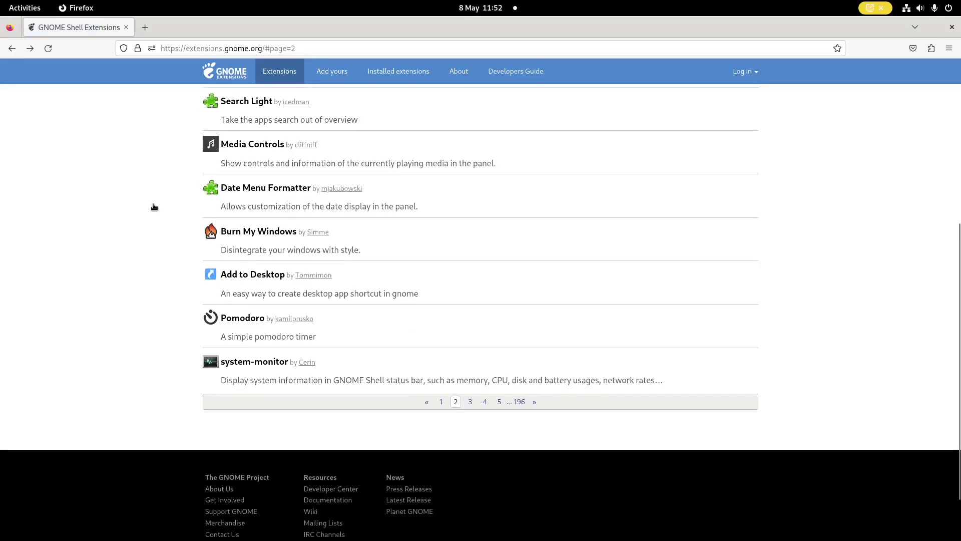
key("alt+Tab")
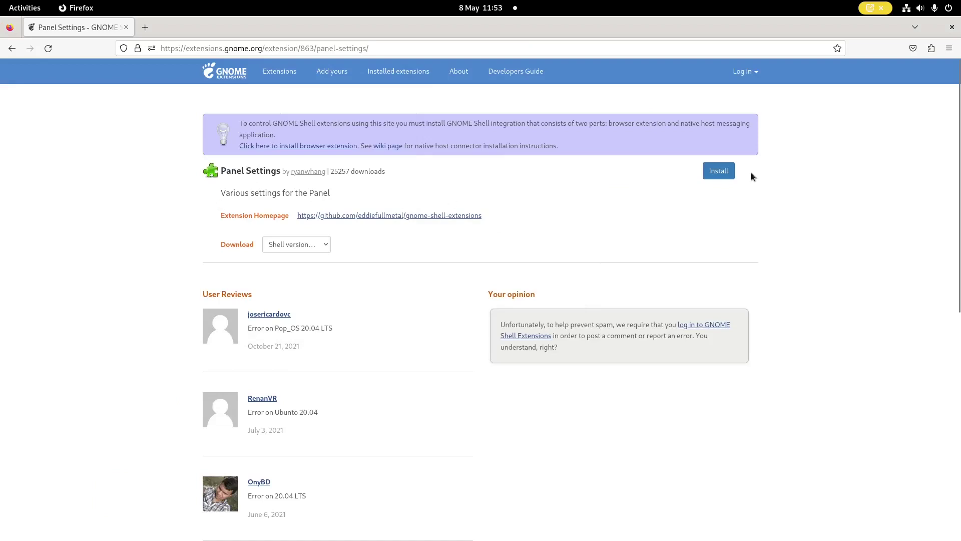
Return to the Panel Settings page via the overview, install it, and switch back to the browser
key("super")
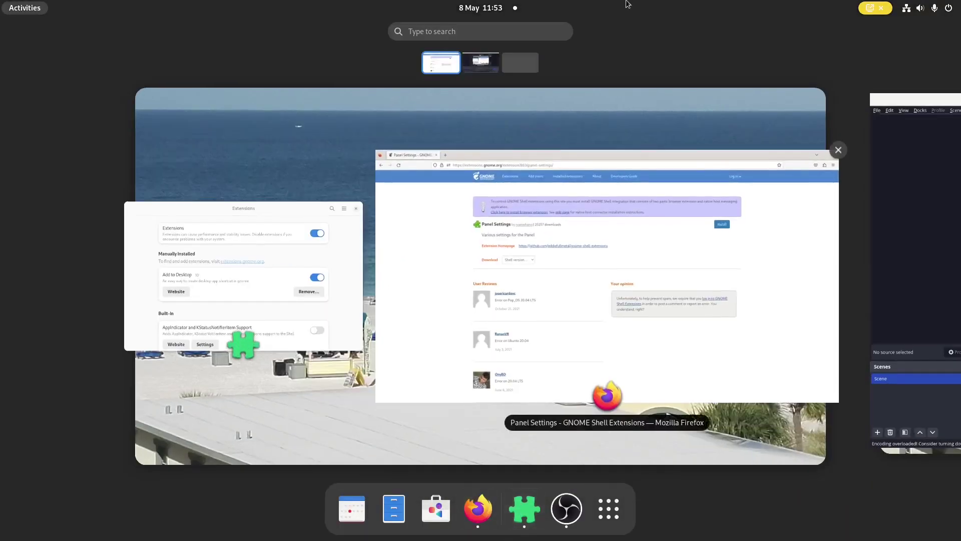
left_click(761, 179)
left_click(719, 171)
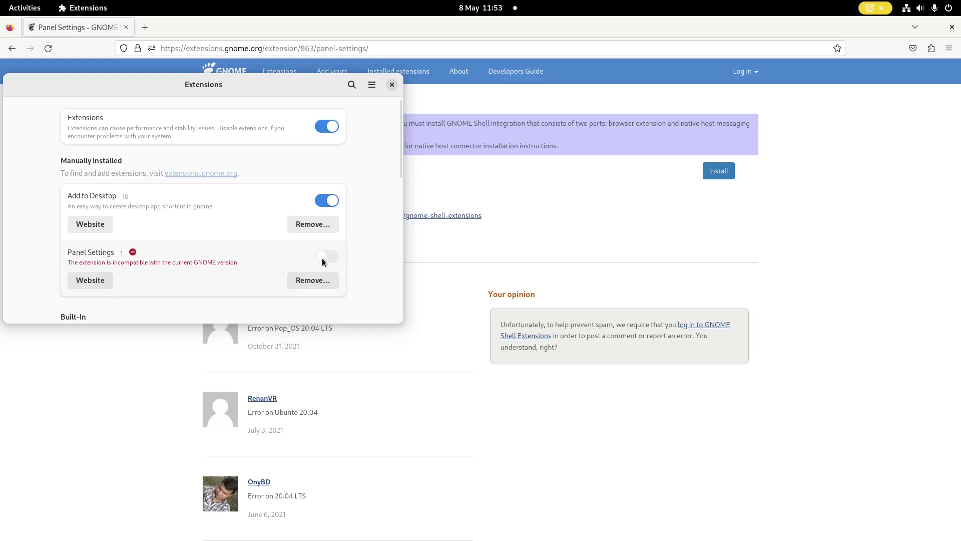
left_click(677, 243)
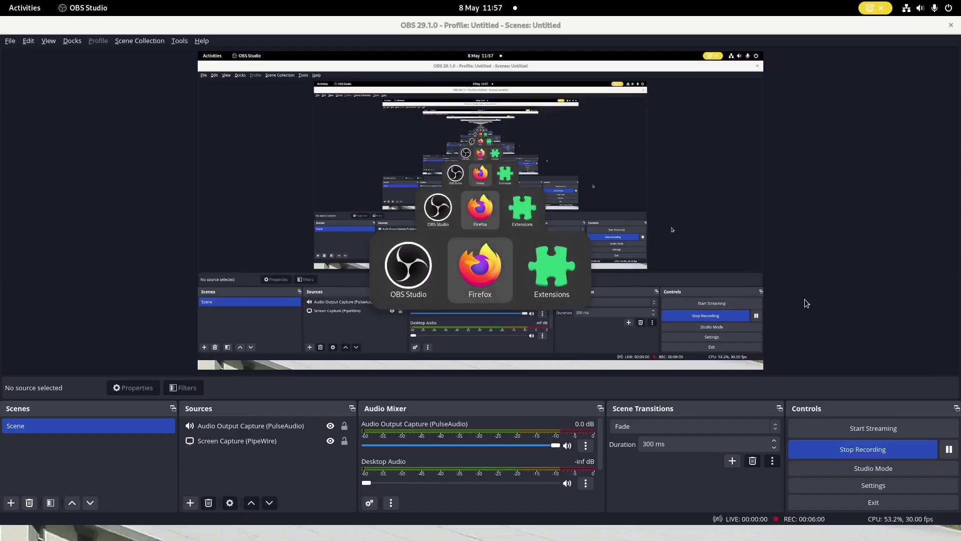
key("alt+Tab")
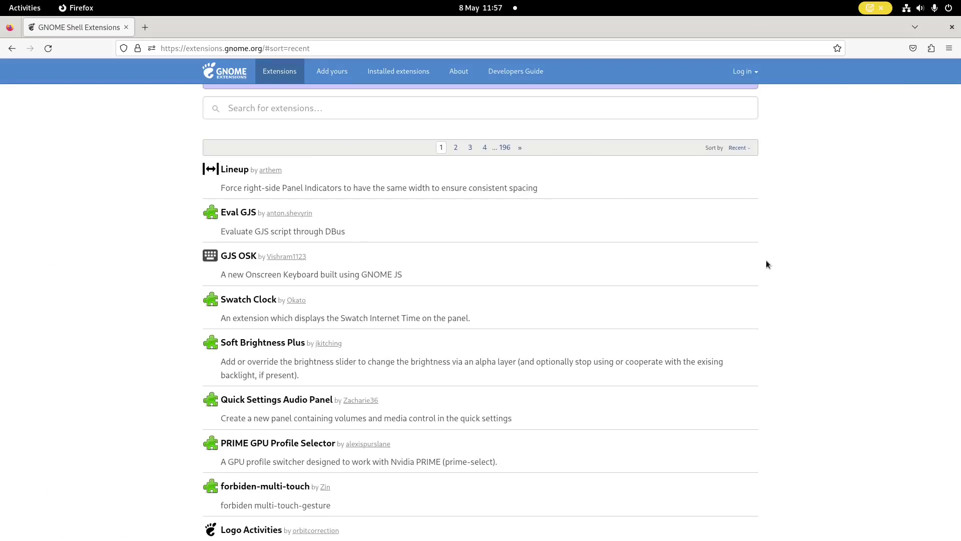
Open the Sort by choices, maximize Firefox, and bring the Dash to Dock page back through the overview
left_click(739, 150)
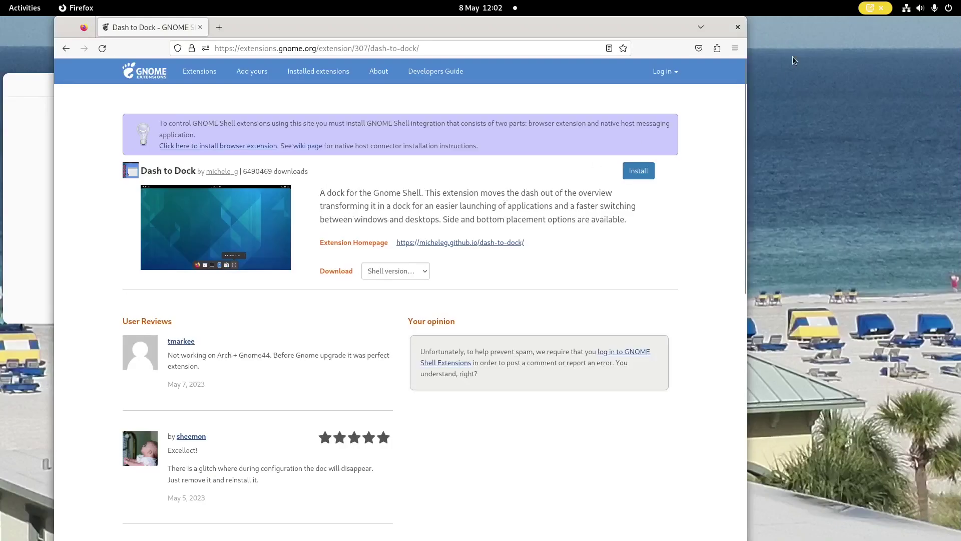
double_click(566, 29)
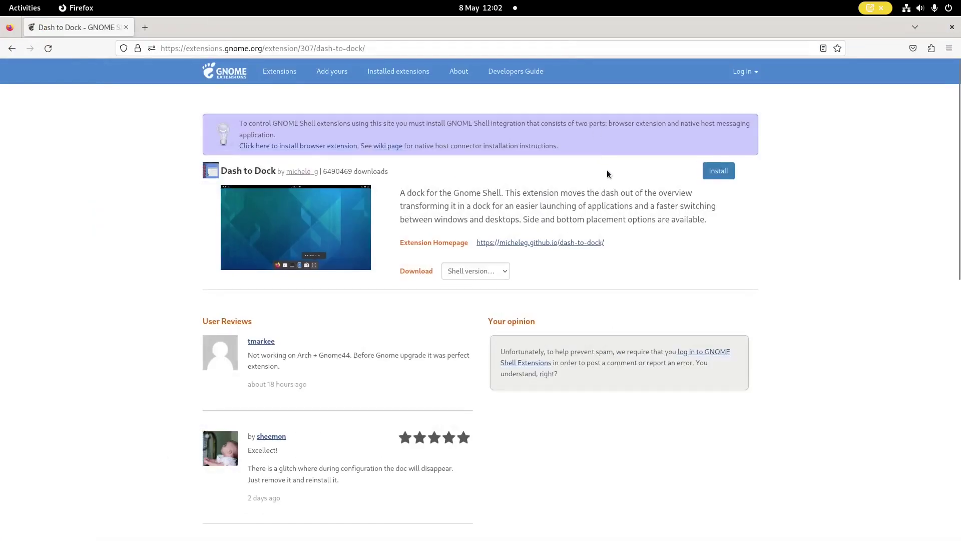
key("super")
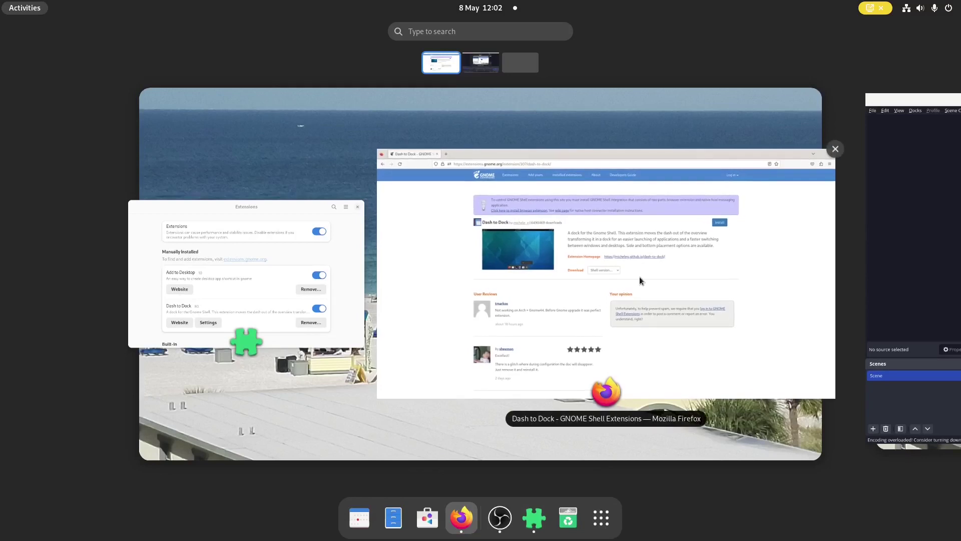
left_click(792, 289)
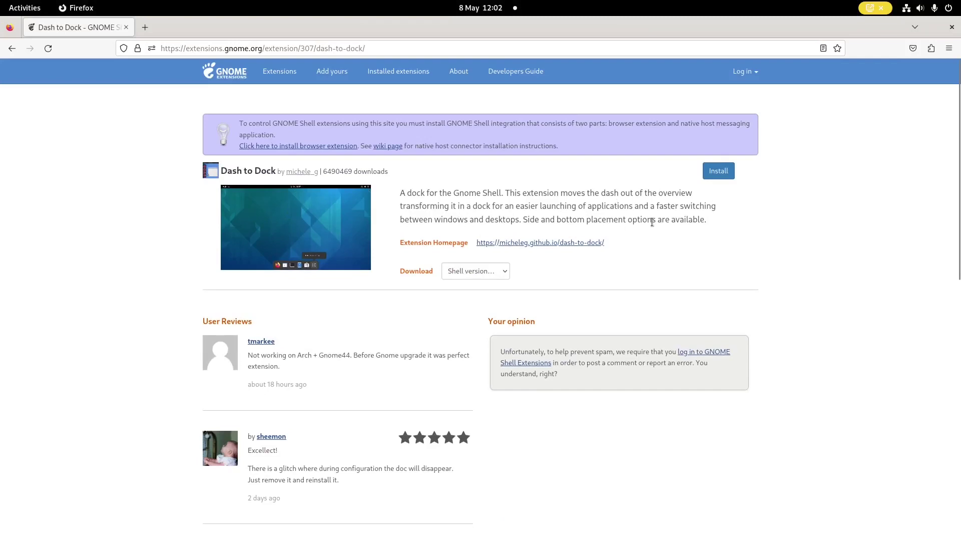
Restore Firefox to a smaller window and drag it far to the left
double_click(607, 26)
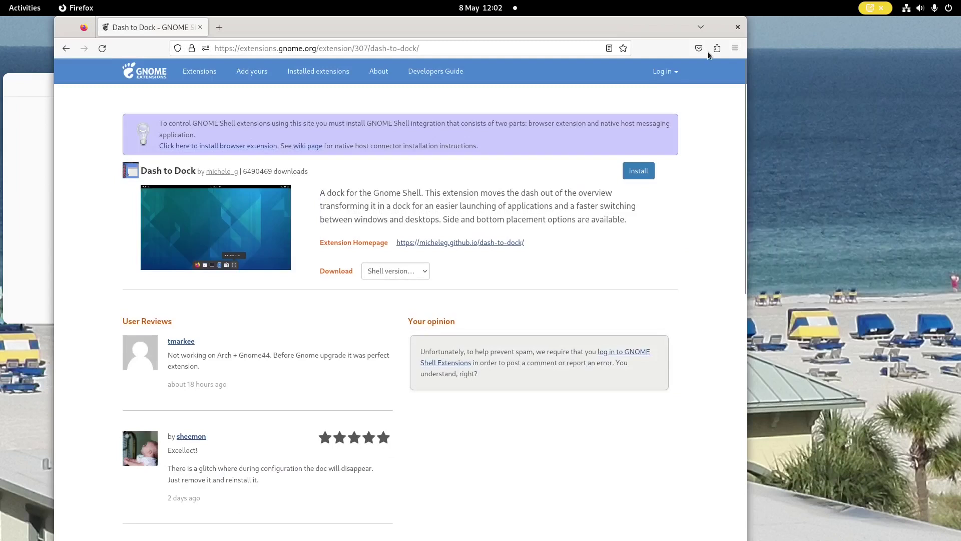
left_click(701, 28)
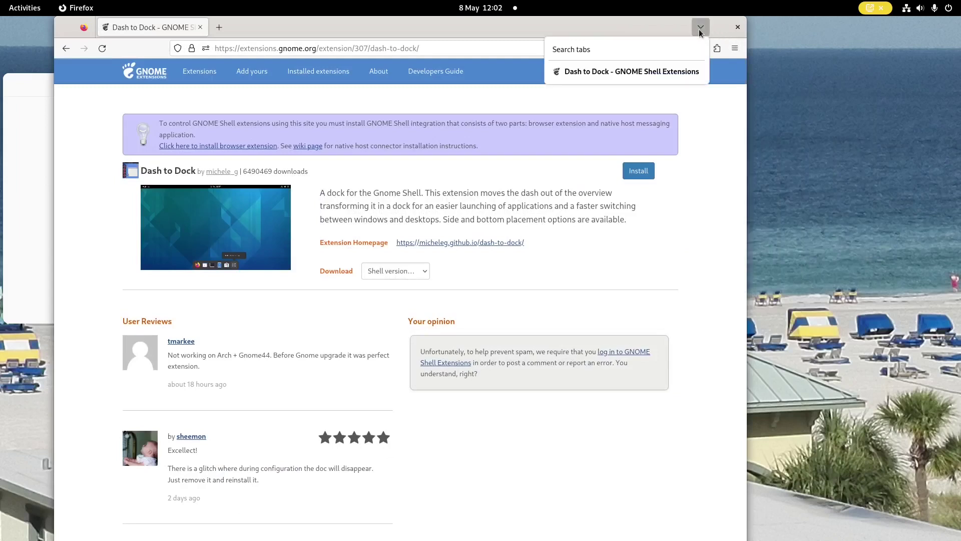
left_click_drag(701, 28, 199, 46)
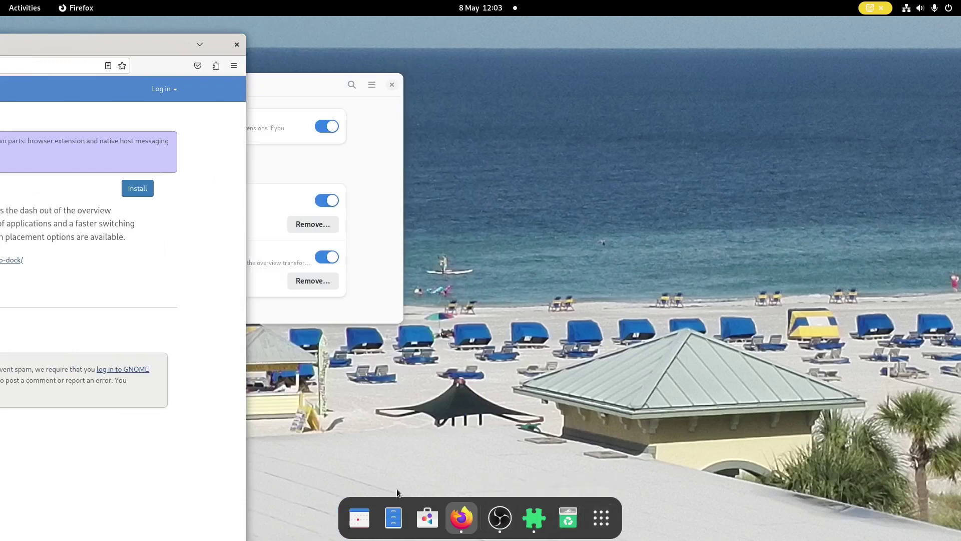
left_click(603, 518)
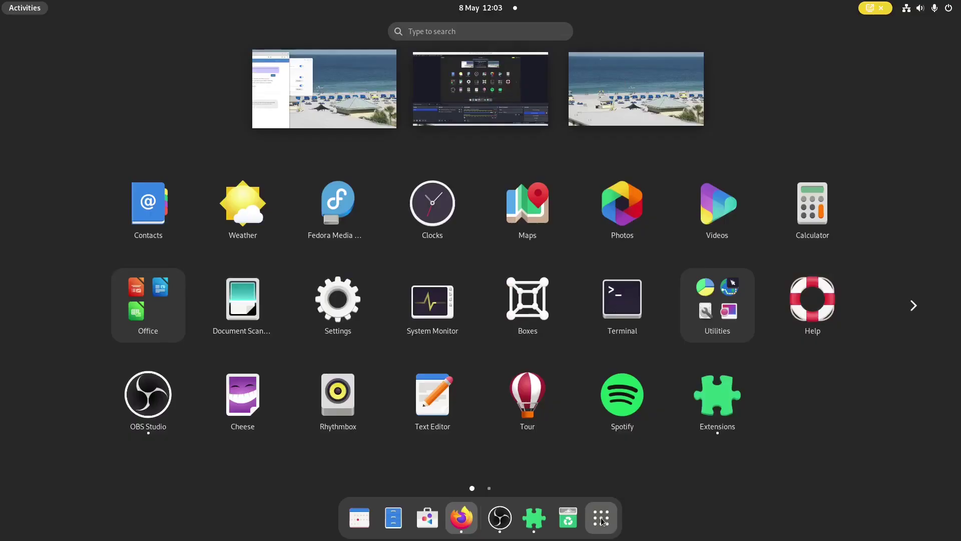
left_click(601, 518)
left_click(602, 518)
left_click(601, 518)
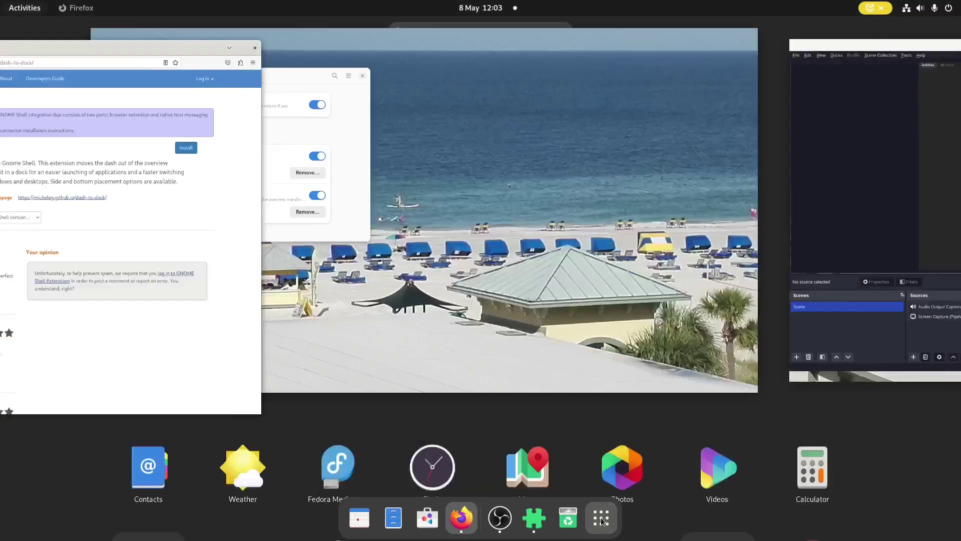
Switch off Dash to Dock in the Extensions app, then return to its Firefox page
key("super")
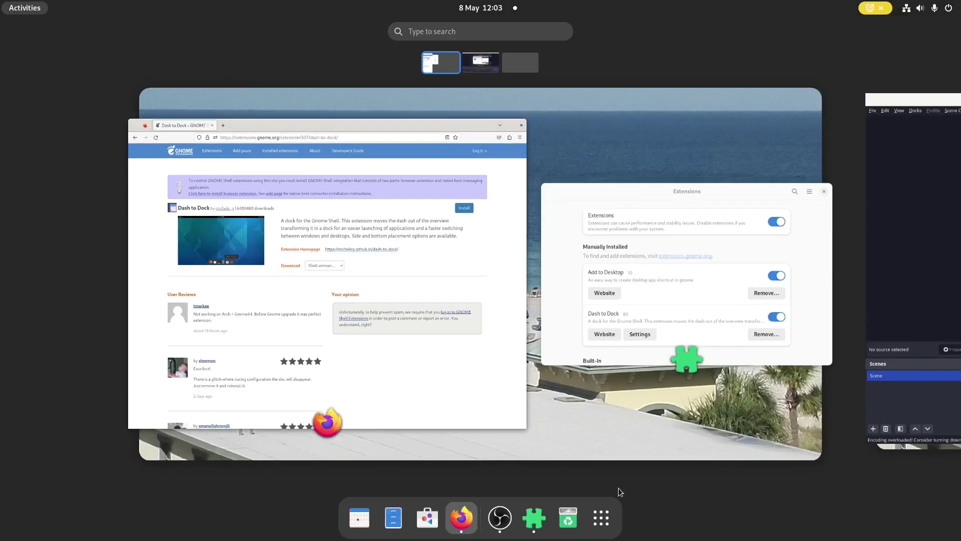
left_click(718, 187)
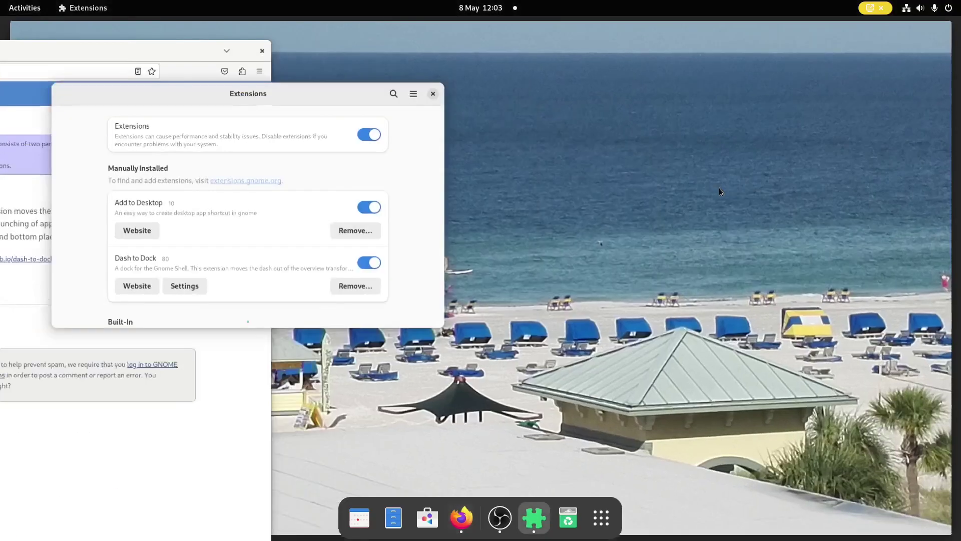
left_click(334, 258)
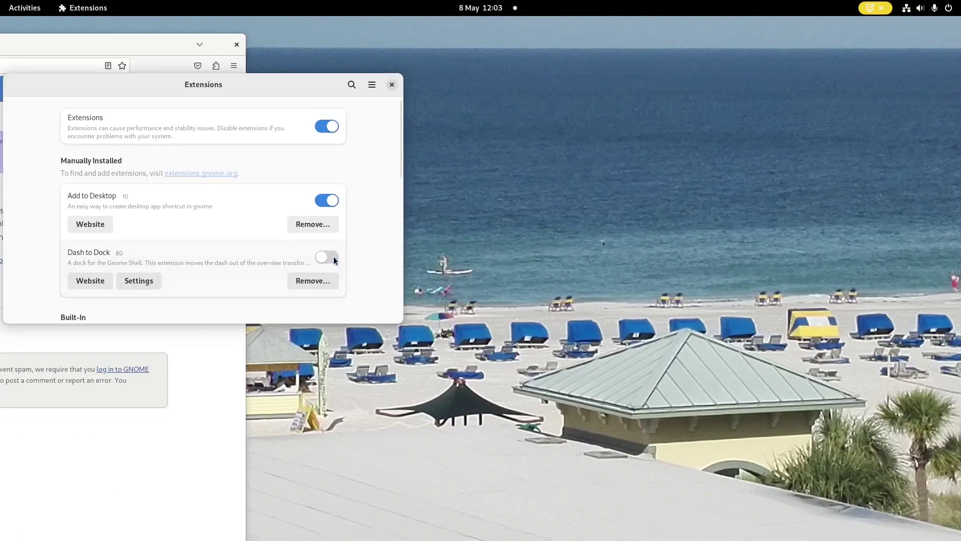
left_click(508, 162)
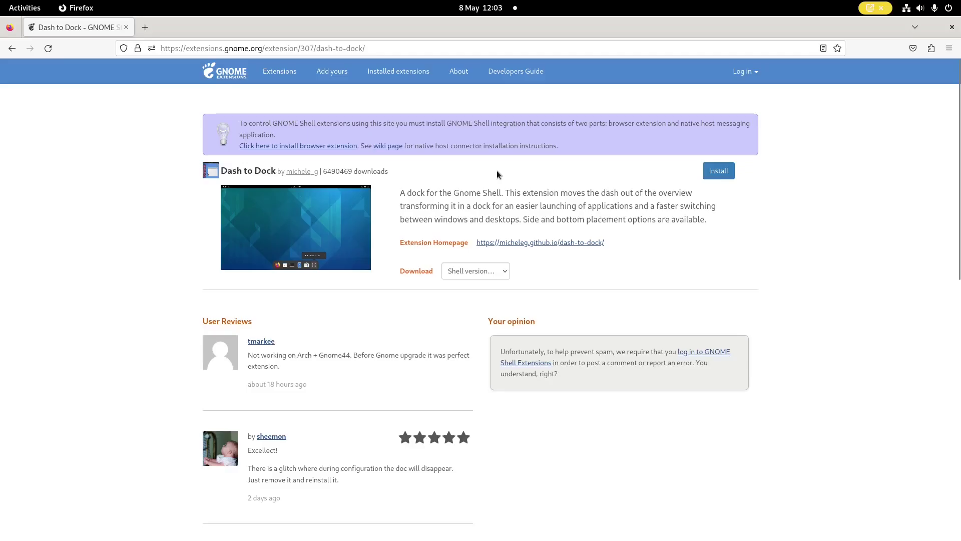